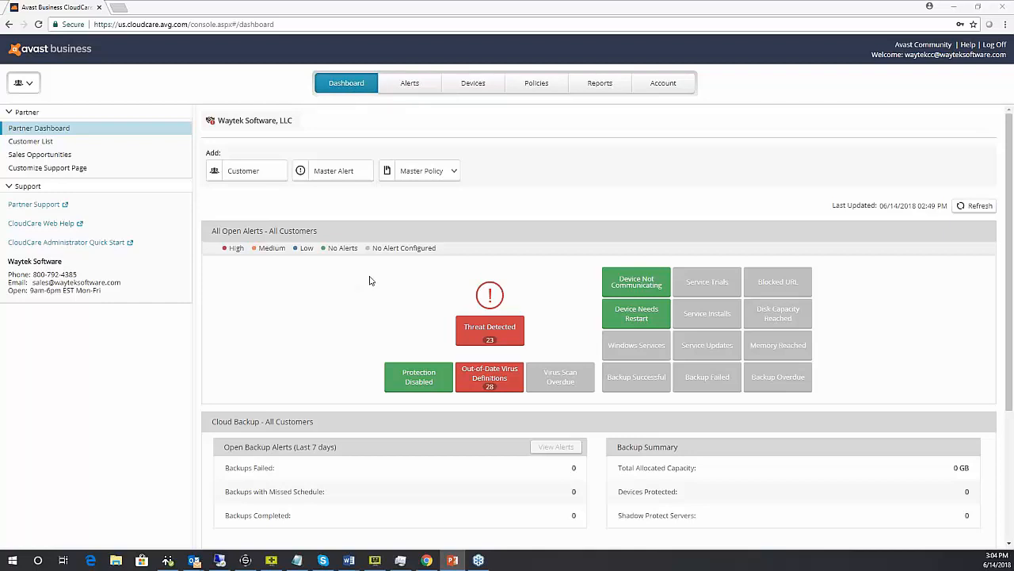
# Step: View all Threat Detected alerts from the partner dashboard and expand the details of the newest one
pyautogui.click(426, 559)
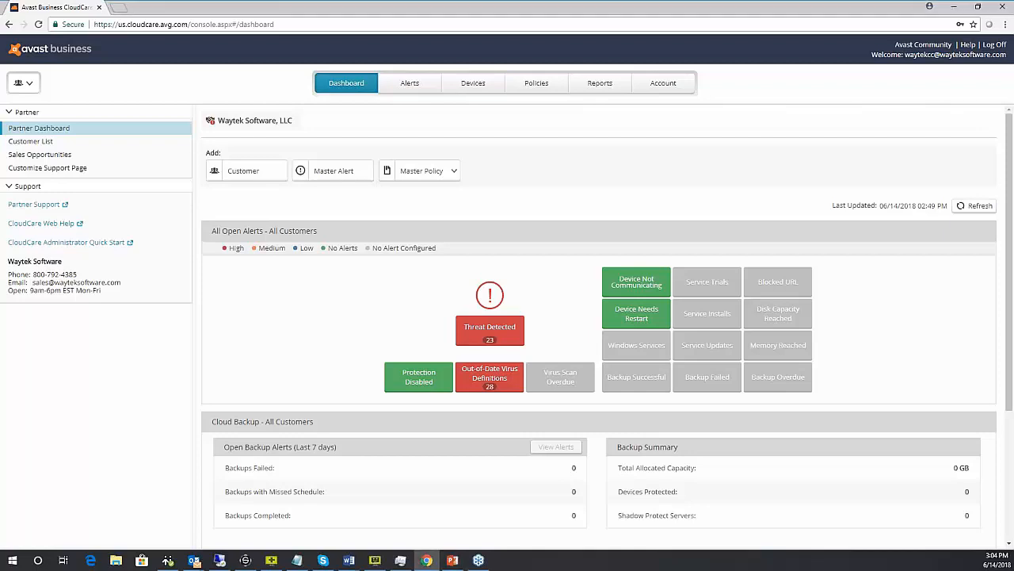
pyautogui.click(488, 334)
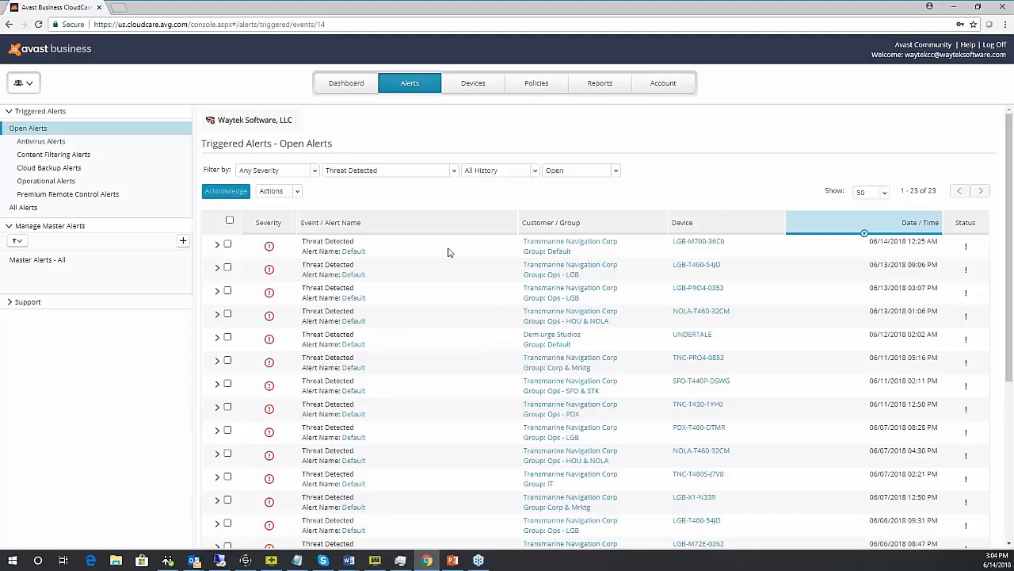
pyautogui.click(217, 247)
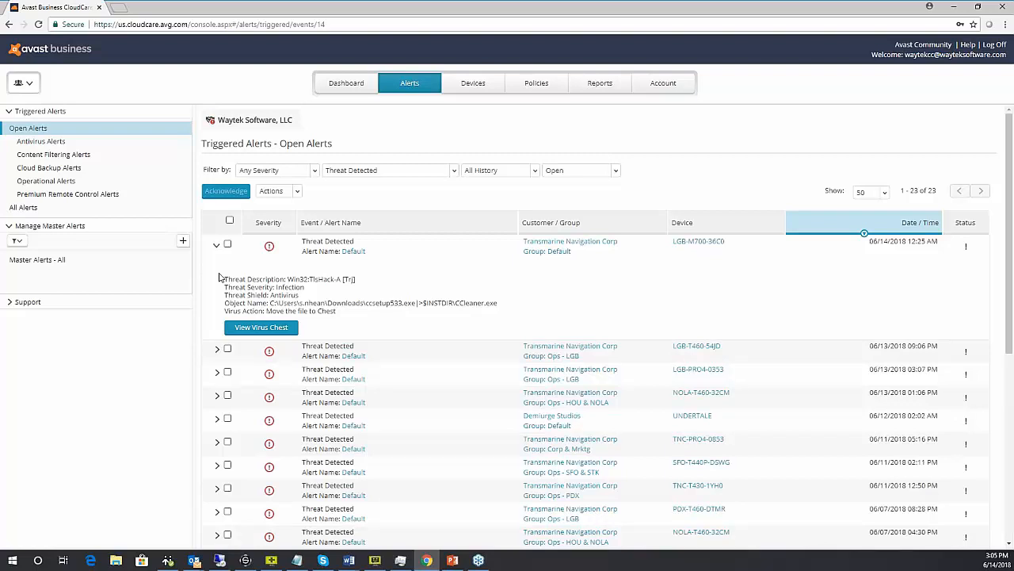
# Step: Start adding a customer from the partner dashboard and review the profile and address fields in the form
pyautogui.click(346, 83)
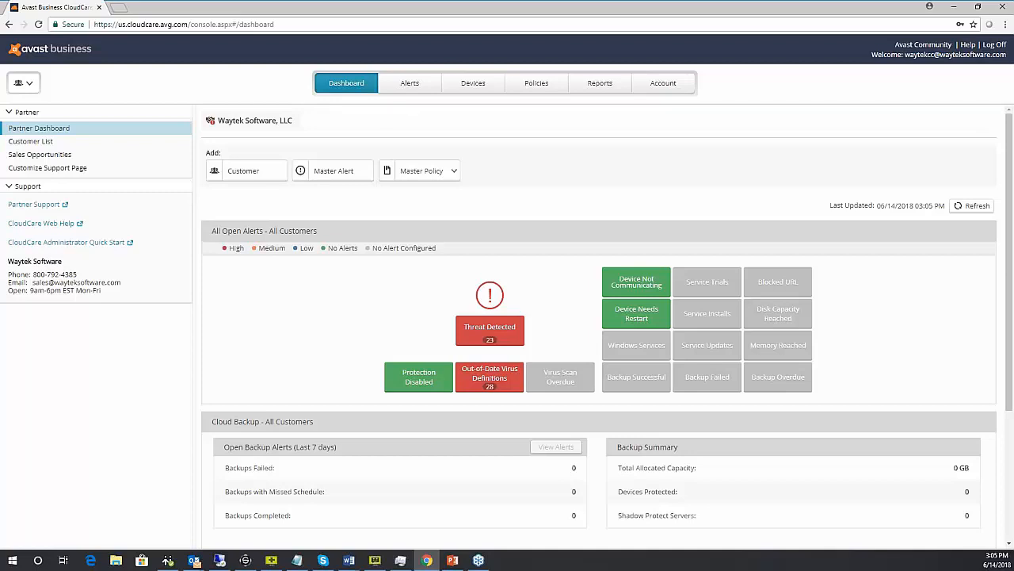
pyautogui.click(235, 179)
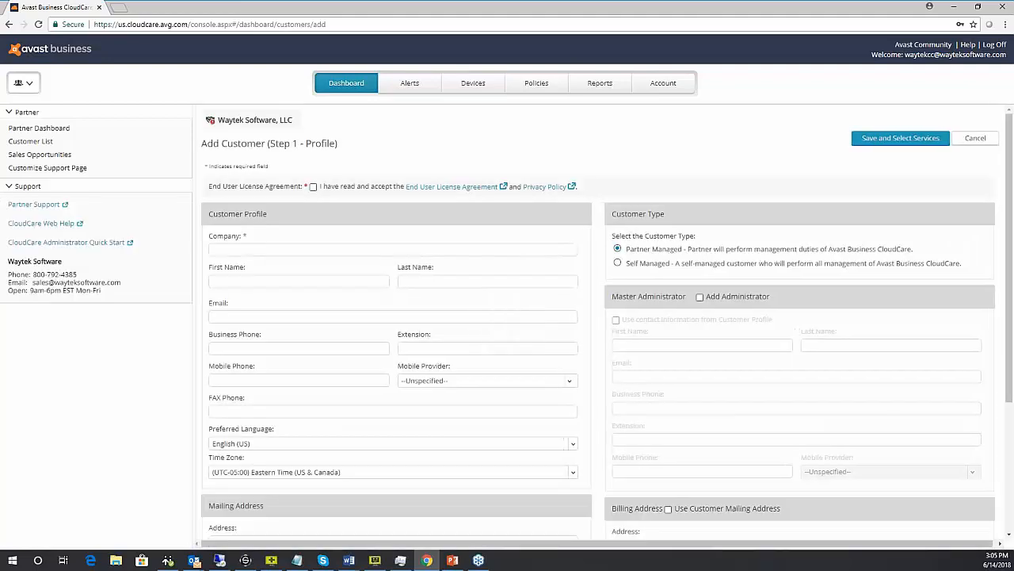
pyautogui.click(253, 251)
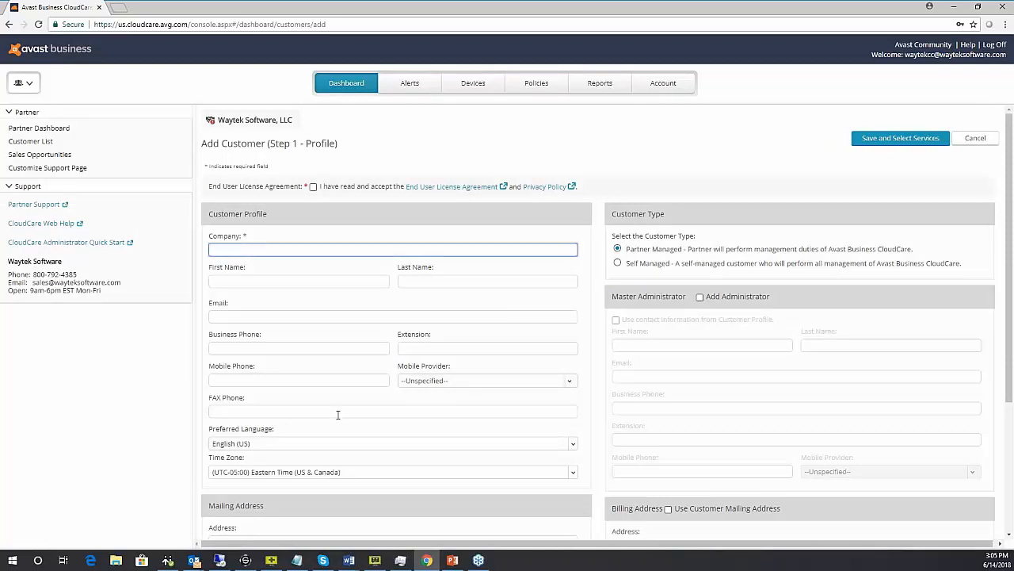
pyautogui.scroll(-3, 485, 428)
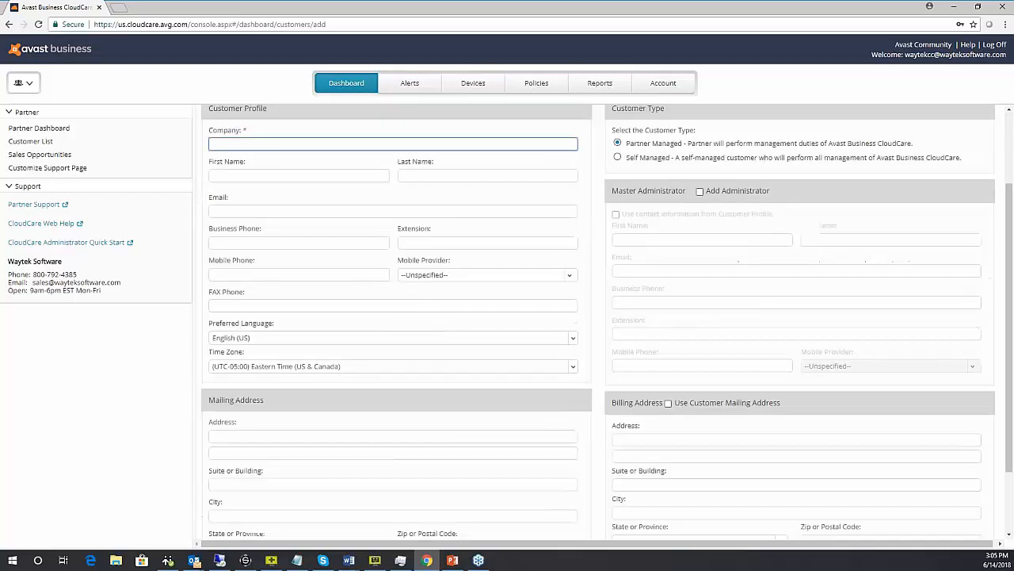
pyautogui.scroll(3, 525, 425)
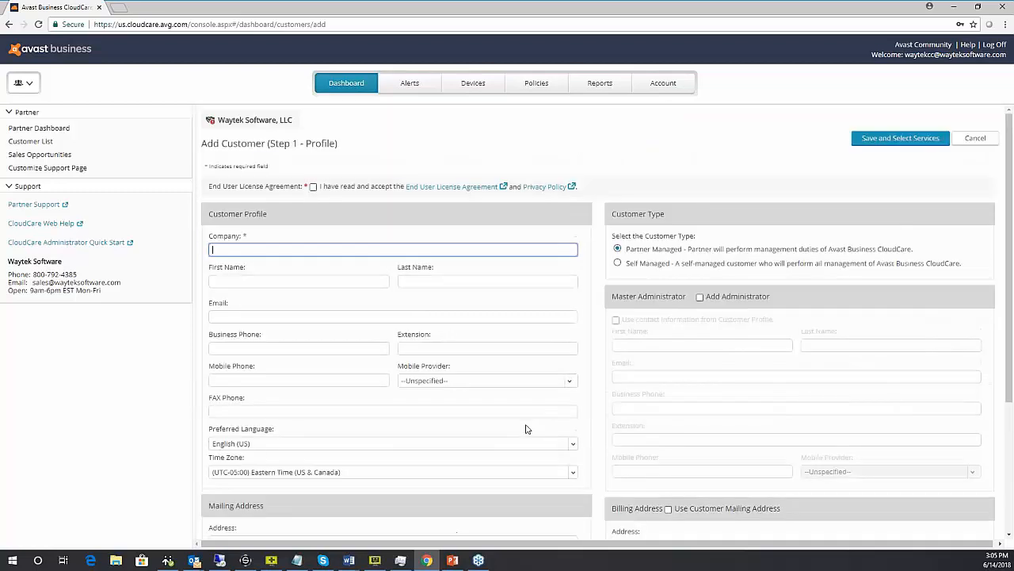
# Step: Preview the Self Managed customer type and the Add Administrator option, restoring Partner Managed with no administrator
pyautogui.click(617, 265)
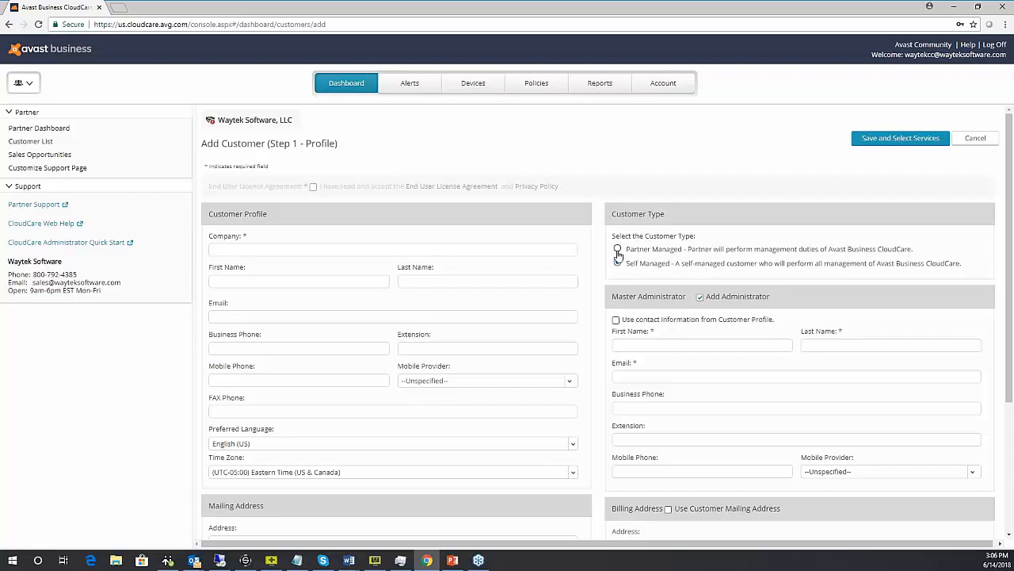
pyautogui.click(618, 250)
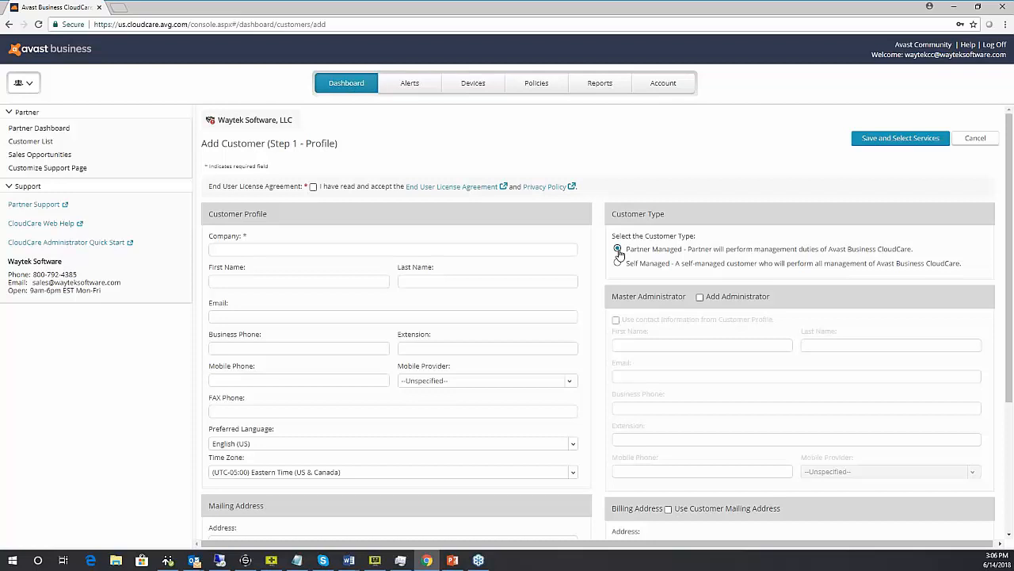
pyautogui.click(705, 299)
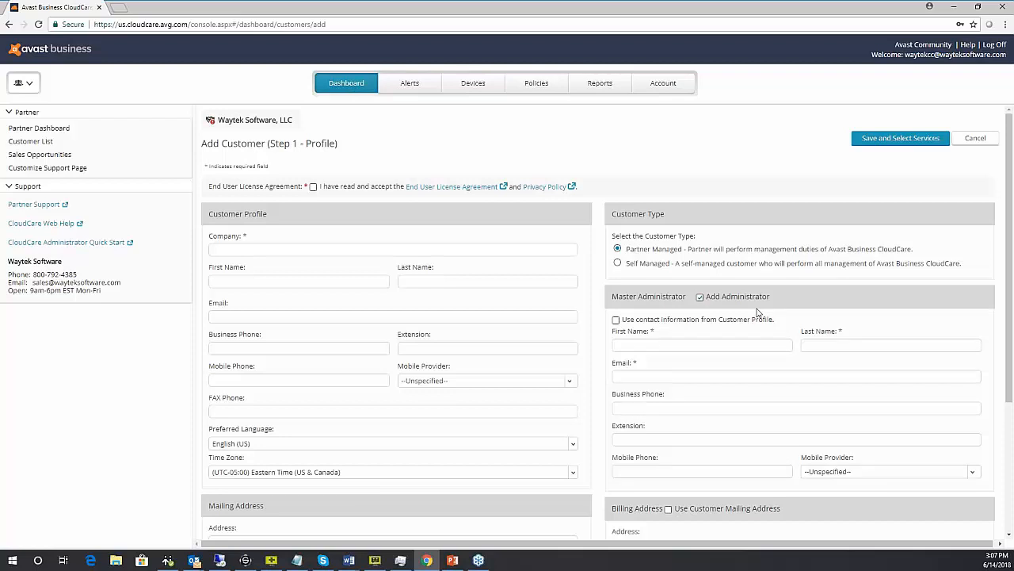
pyautogui.click(700, 300)
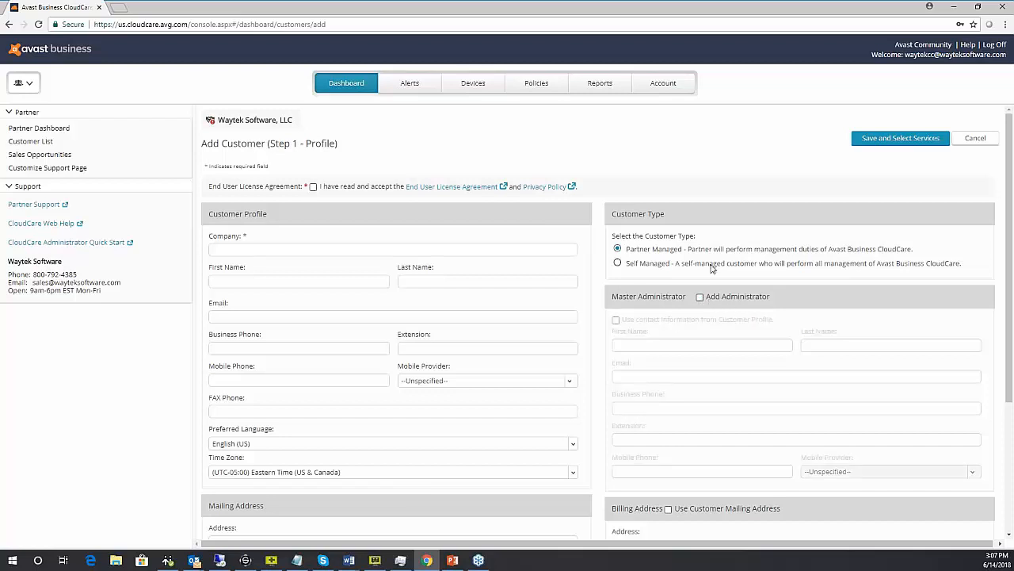
# Step: Cancel the new customer profile and confirm discarding the changes
pyautogui.click(363, 249)
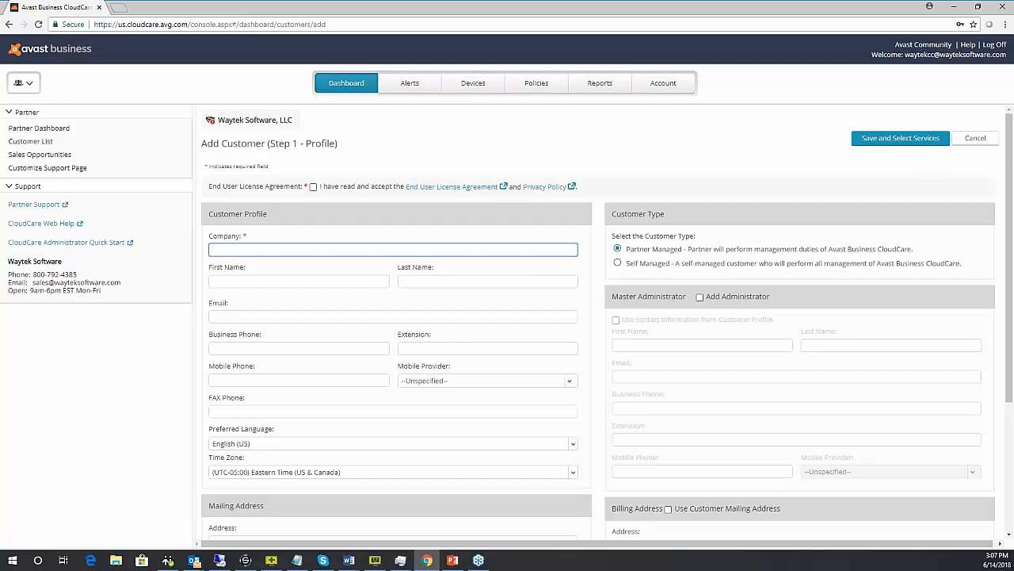
pyautogui.click(980, 145)
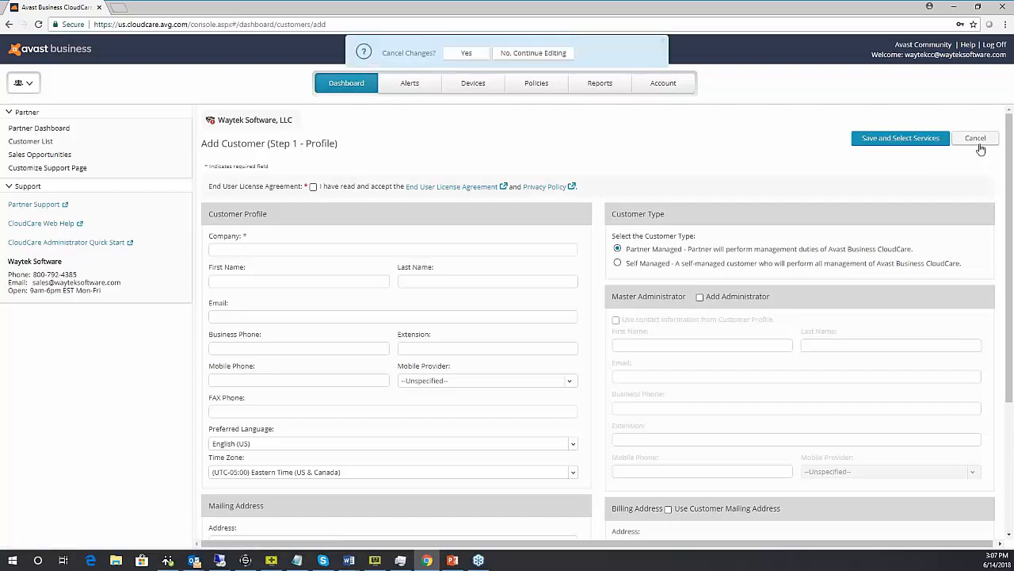
pyautogui.click(466, 54)
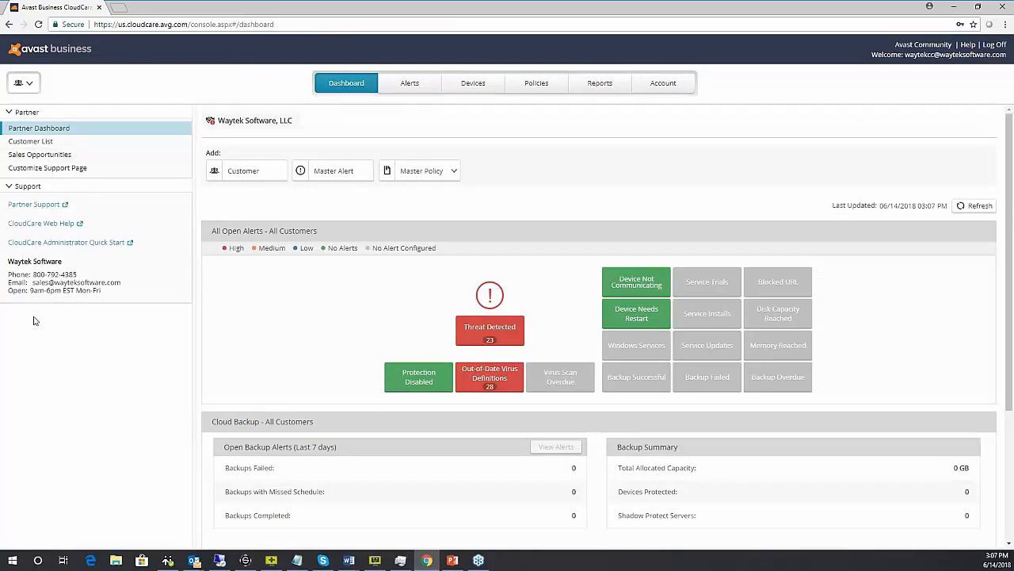
# Step: View the partner's customer list and briefly open the customer switcher without choosing another customer
pyautogui.click(25, 144)
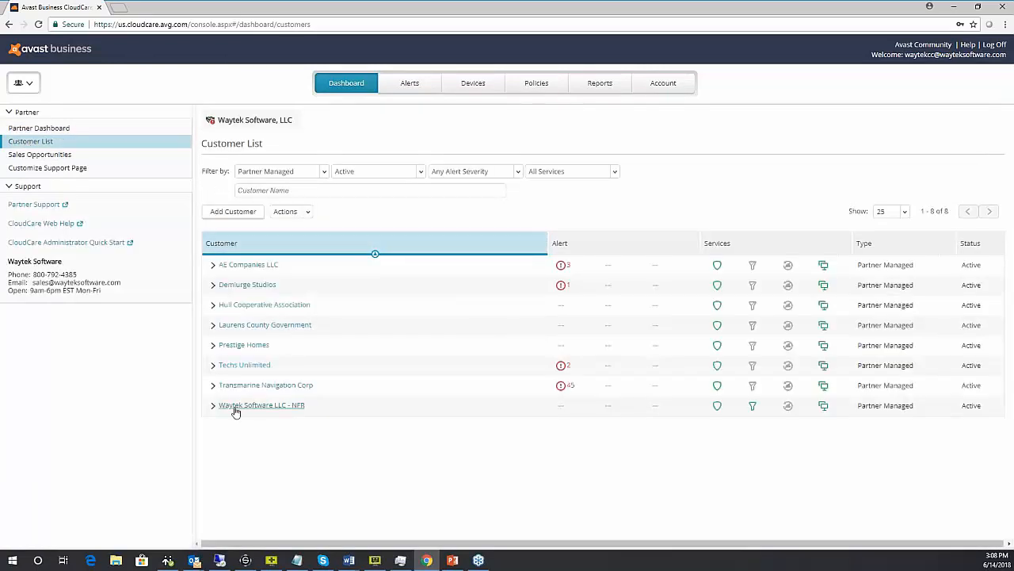
pyautogui.click(33, 85)
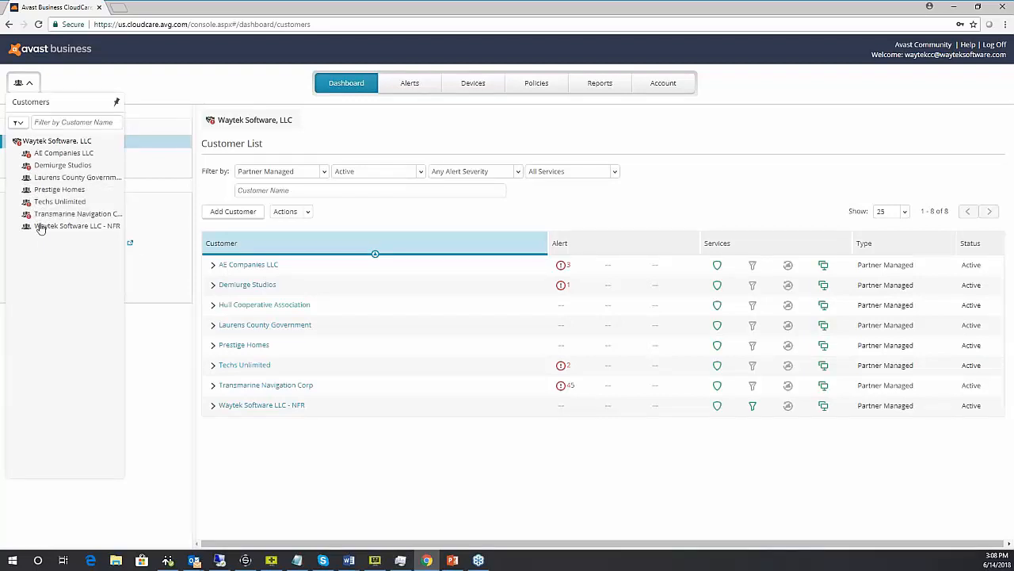
pyautogui.click(146, 336)
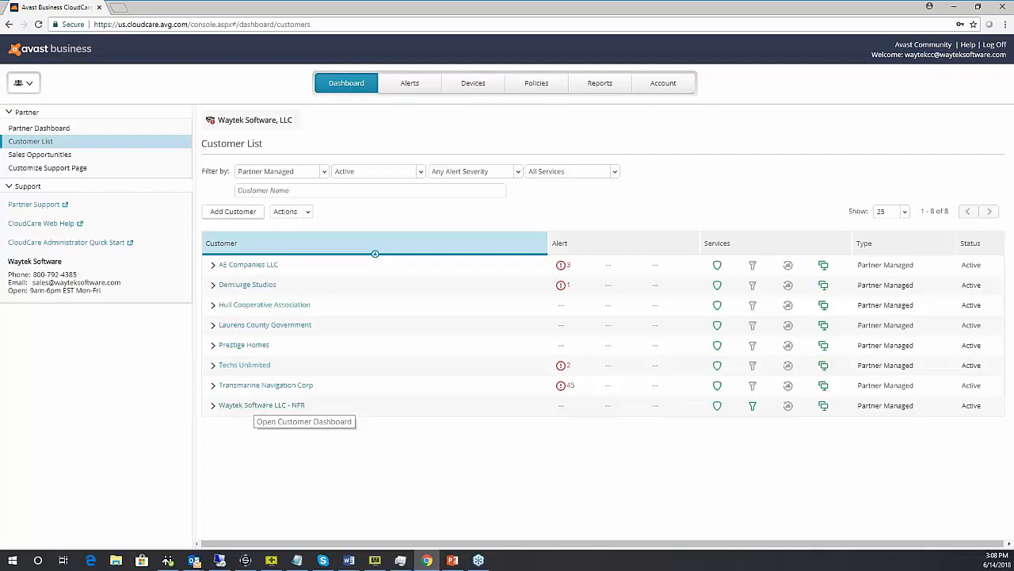
# Step: Review the Sales Opportunities and Customize Support Page sections, returning to the partner dashboard
pyautogui.click(35, 155)
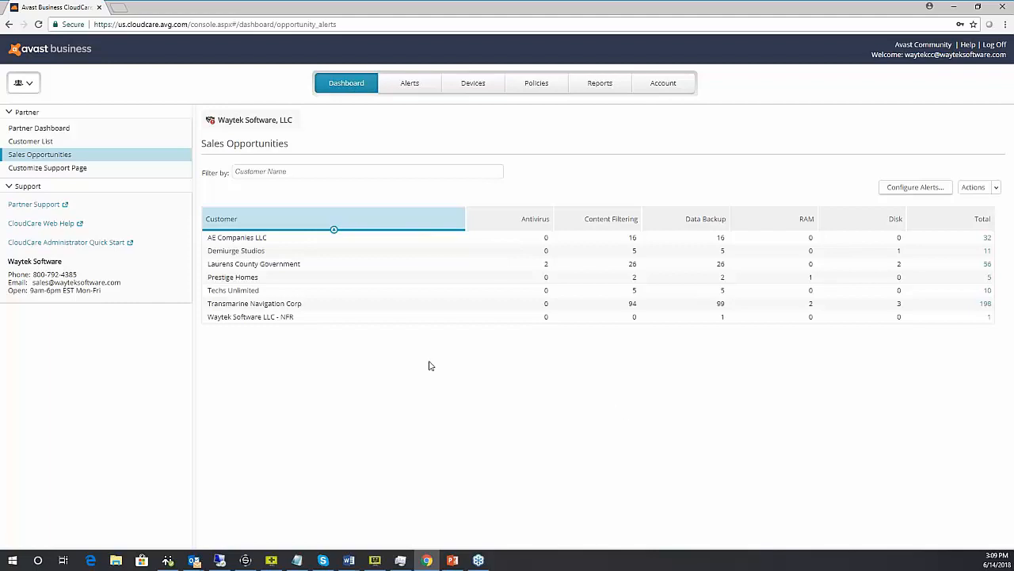
pyautogui.click(31, 170)
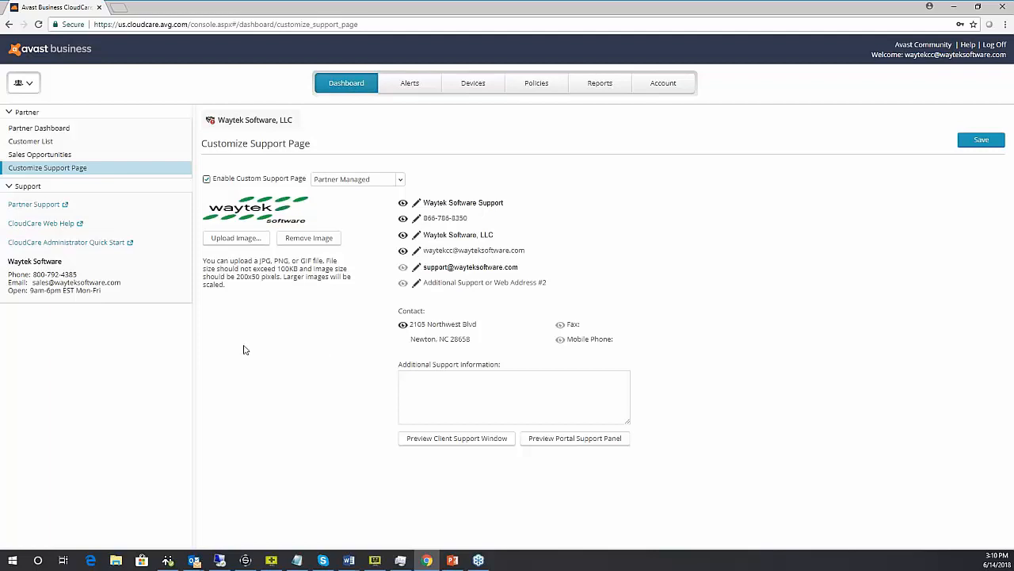
pyautogui.click(339, 84)
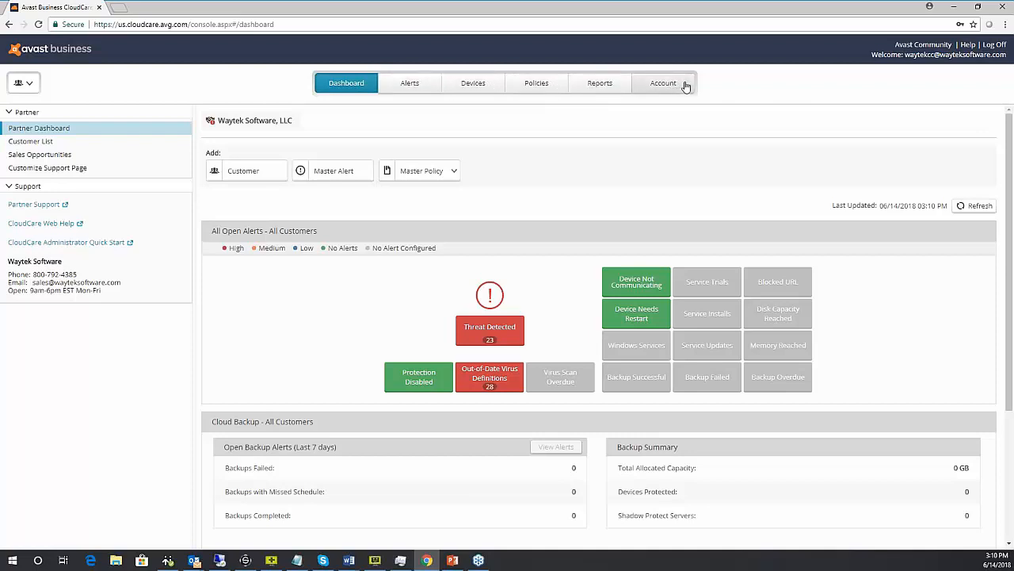
# Step: Review the open triggered alerts of the last 7 days for all customers
pyautogui.click(406, 87)
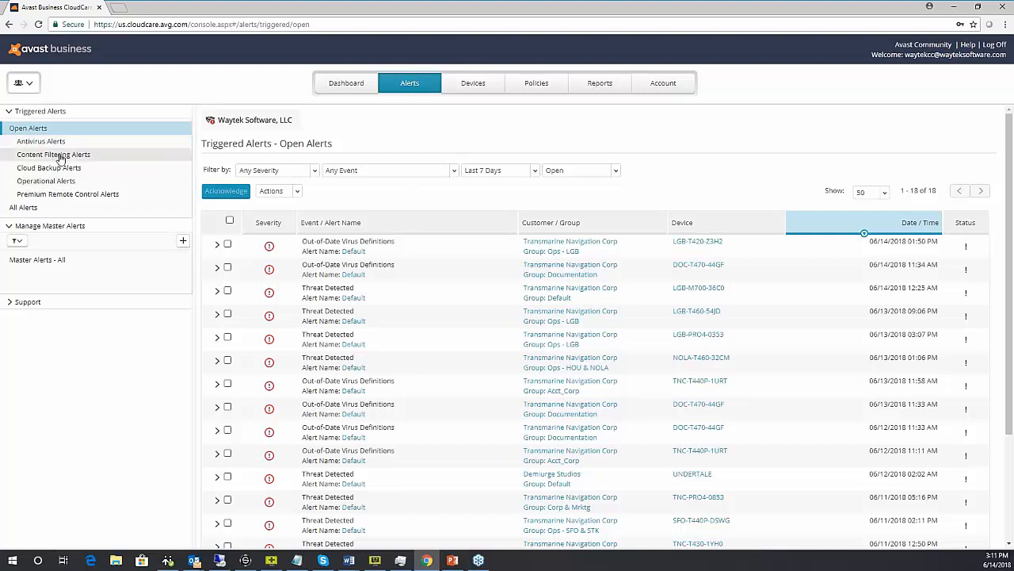
pyautogui.scroll(-1, 291, 311)
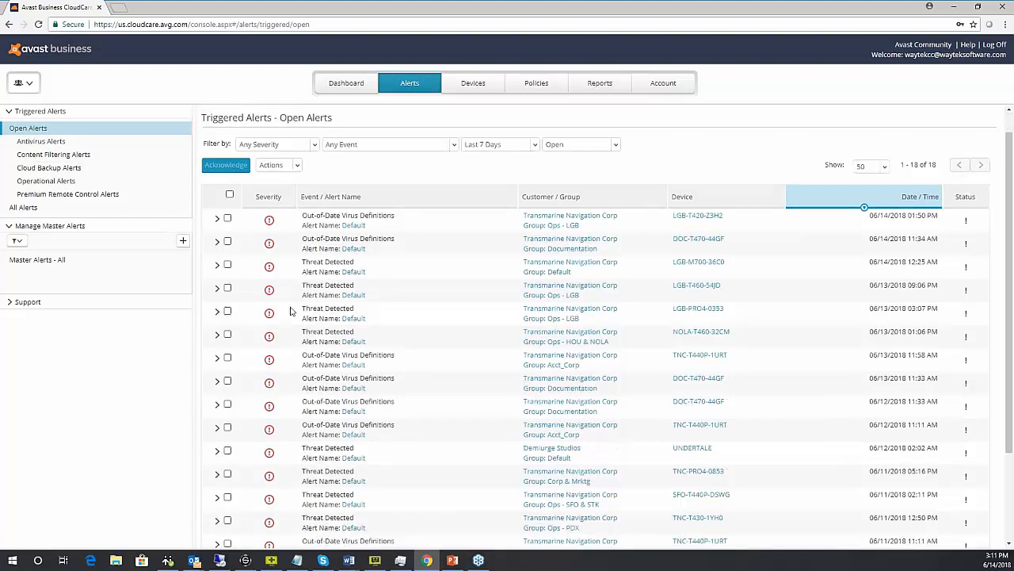
pyautogui.scroll(-3, 292, 311)
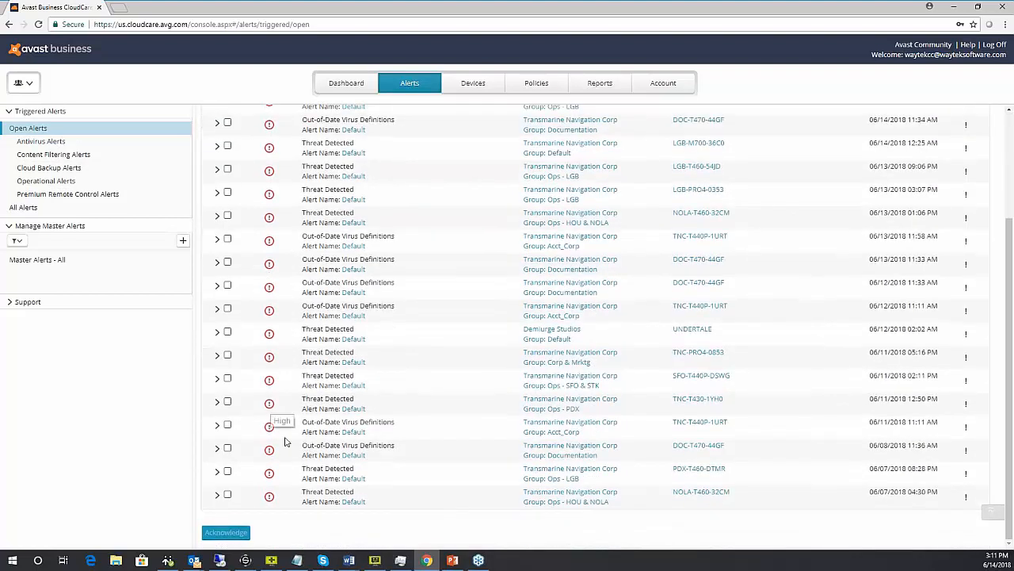
pyautogui.scroll(4, 301, 333)
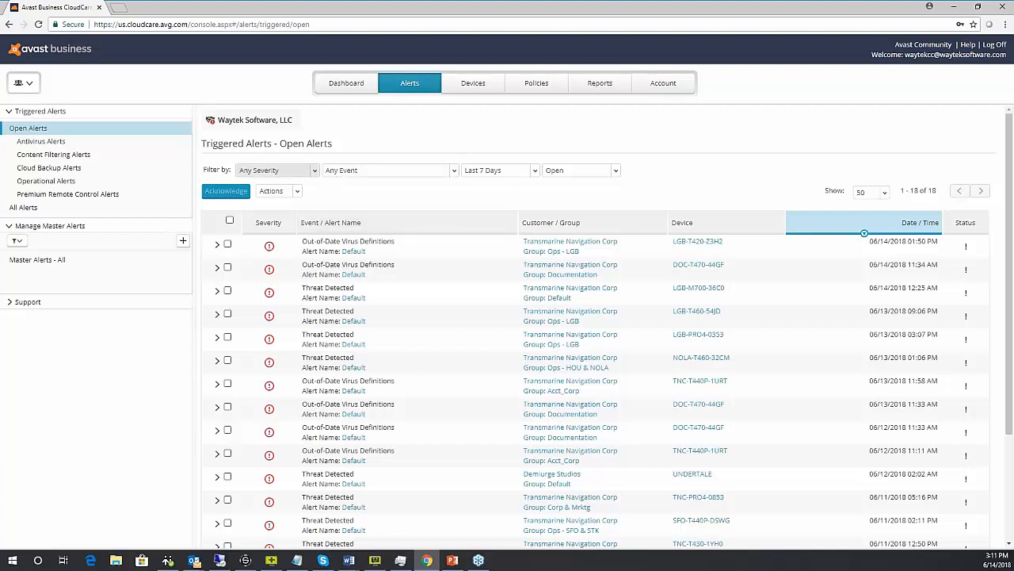
# Step: Filter the open alerts to Medium severity
pyautogui.click(273, 170)
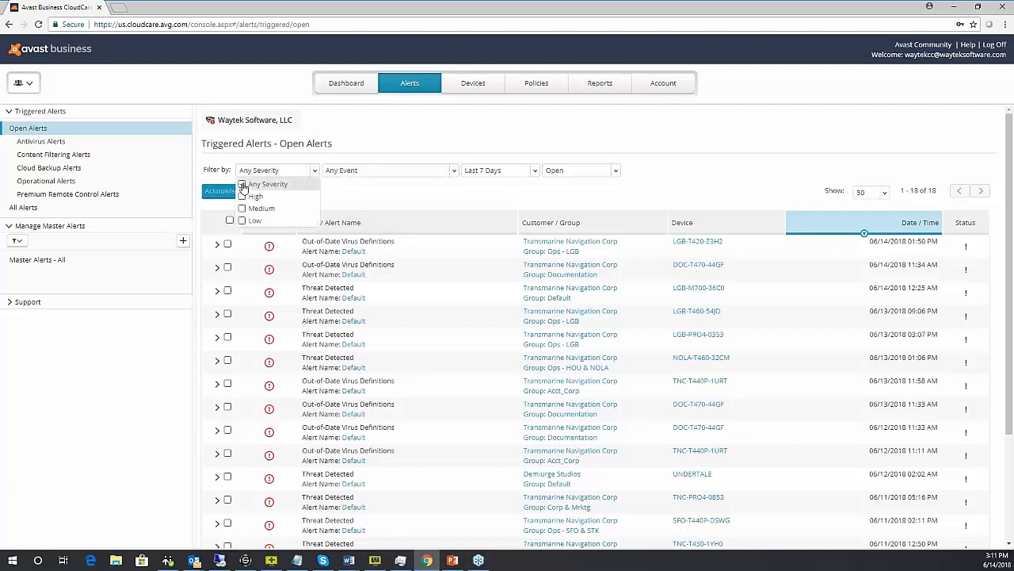
pyautogui.click(243, 209)
pyautogui.click(366, 202)
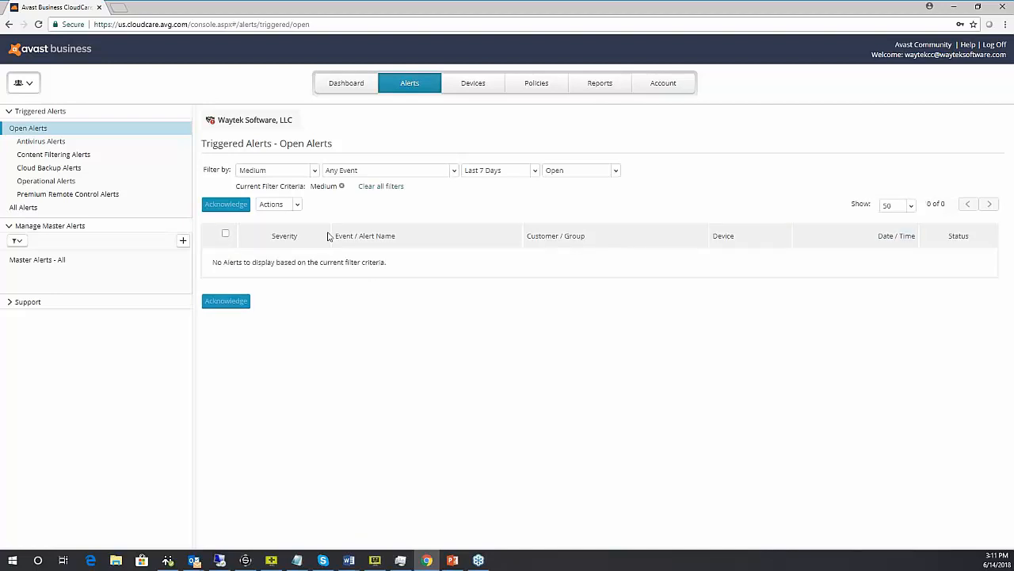
# Step: View the event types available for filtering and reset the severity filter to Any Severity
pyautogui.click(340, 171)
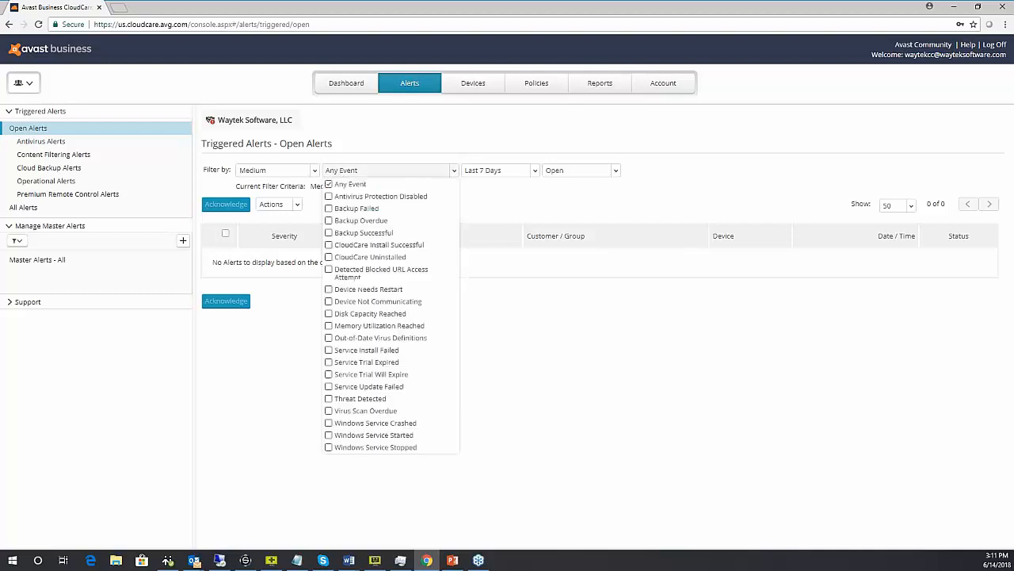
pyautogui.click(314, 172)
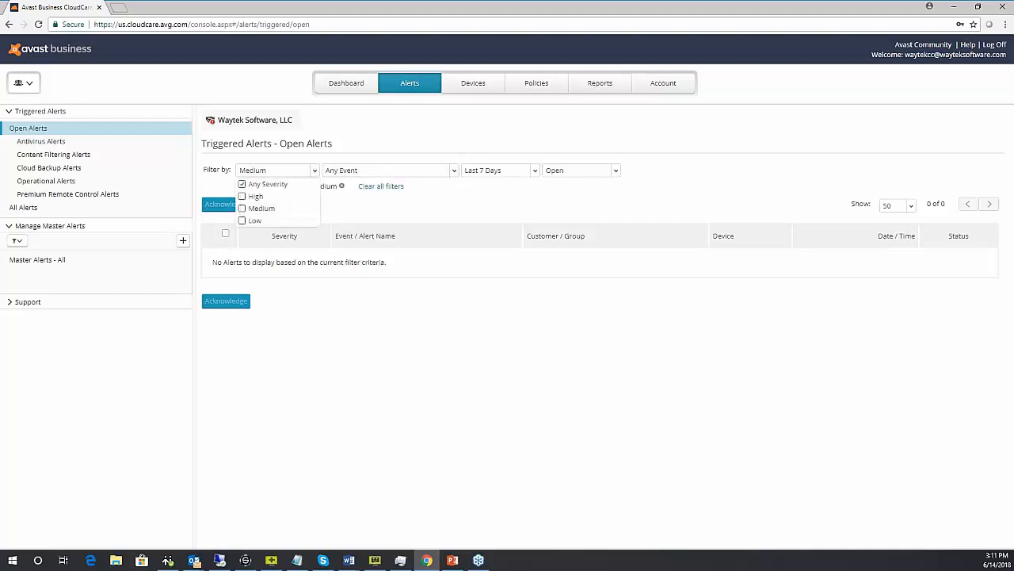
pyautogui.click(442, 190)
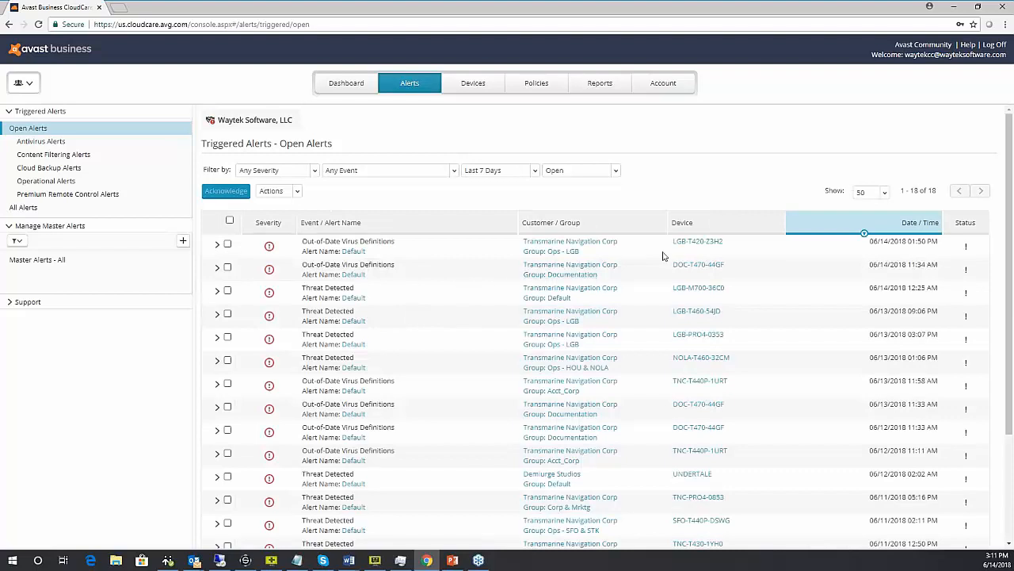
# Step: Inspect the newest Out-of-Date Virus Definitions alert's details and selection option, clear its selection, and look through the remaining alerts
pyautogui.click(216, 245)
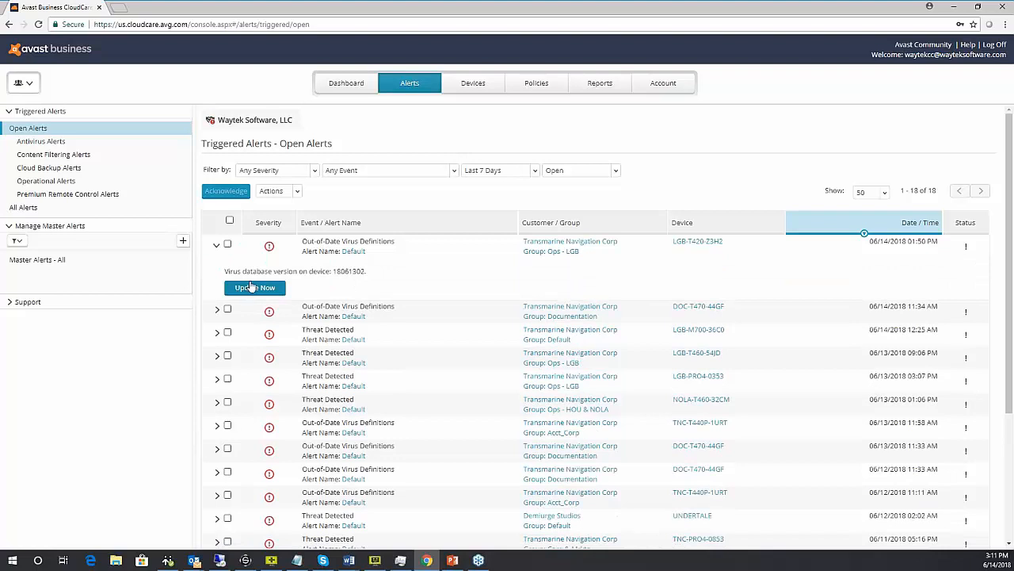
pyautogui.click(227, 245)
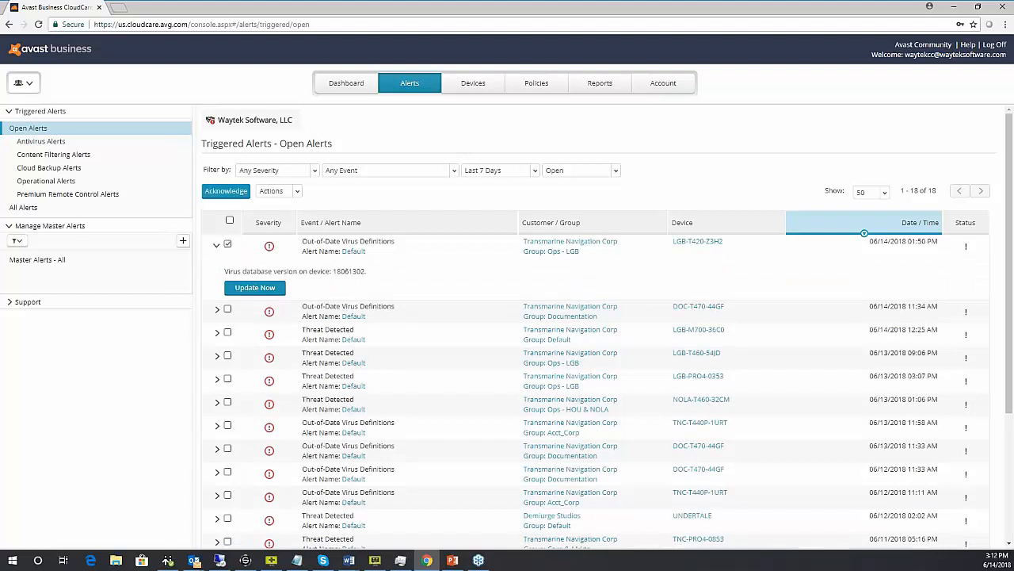
pyautogui.click(217, 249)
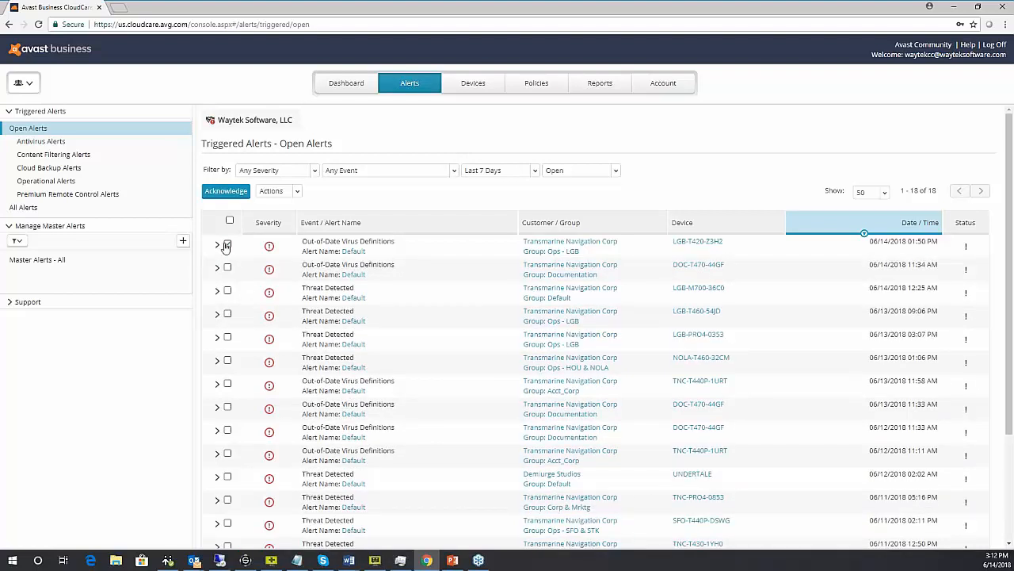
pyautogui.click(227, 245)
pyautogui.scroll(-5, 357, 323)
pyautogui.scroll(5, 351, 319)
# Step: Start a new master alert and review its customer selection, notification recipient, and event sections
pyautogui.click(33, 265)
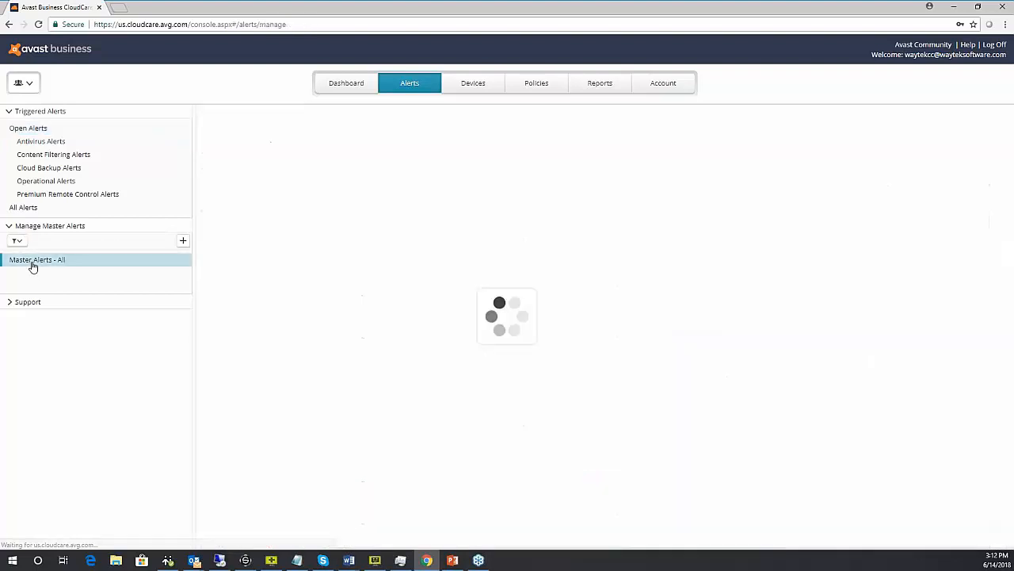
pyautogui.click(183, 240)
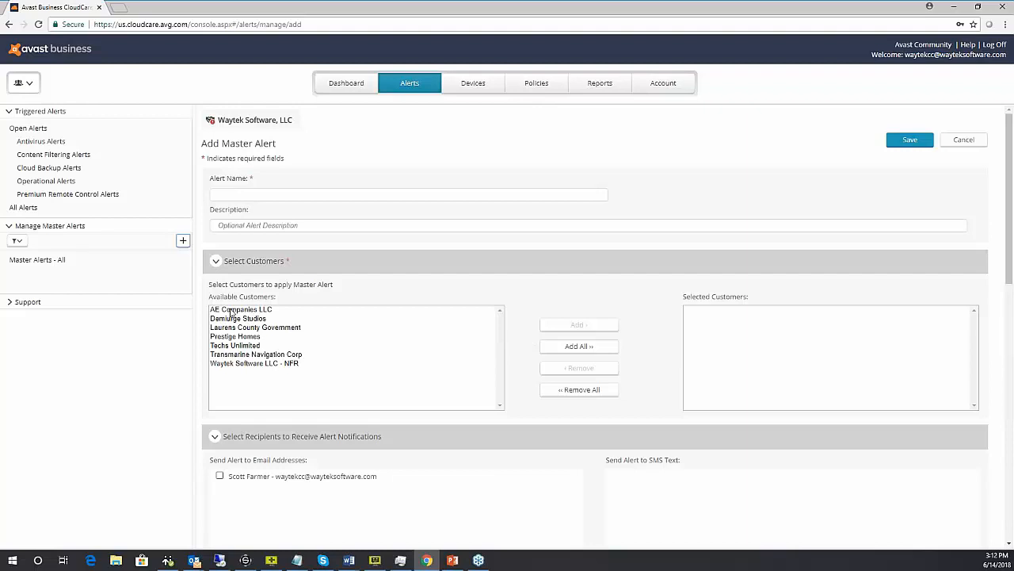
pyautogui.scroll(-3, 396, 345)
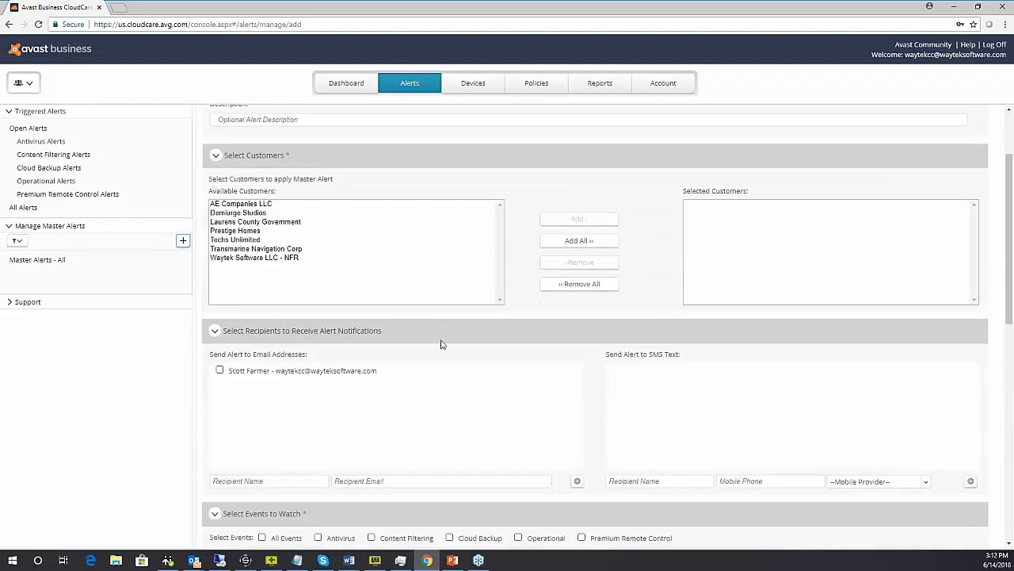
pyautogui.scroll(-3, 442, 344)
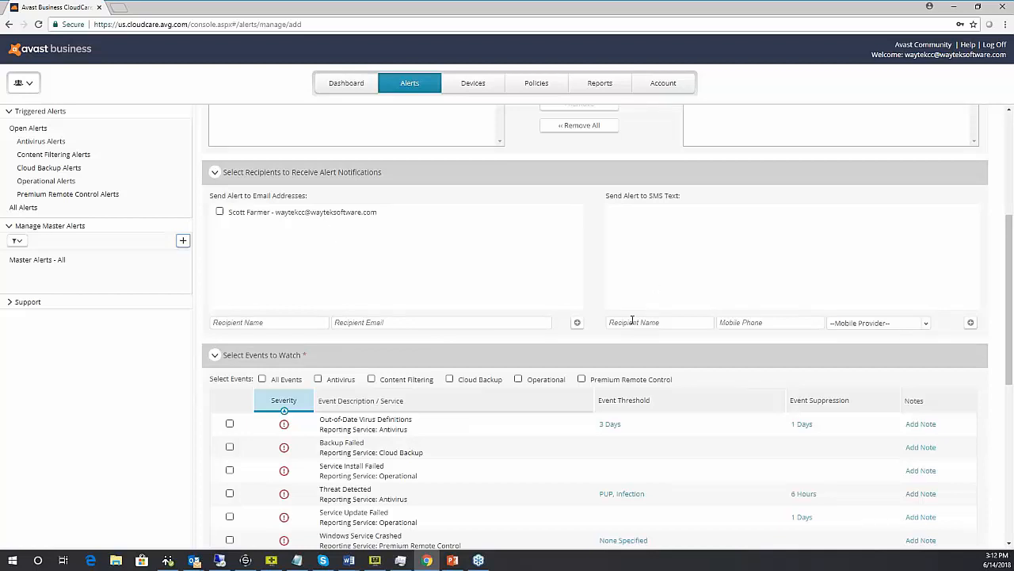
pyautogui.scroll(-2, 324, 370)
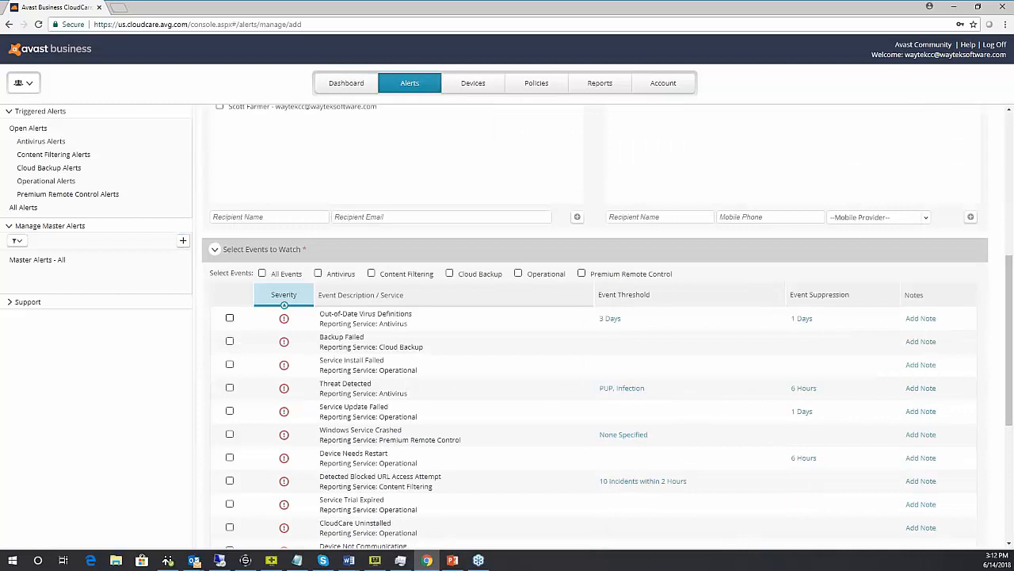
# Step: Try selecting the Out-of-Date Virus Definitions and Backup Failed events to watch, and clear both selections
pyautogui.click(230, 318)
pyautogui.click(230, 341)
pyautogui.click(229, 317)
pyautogui.click(230, 342)
# Step: View the services available for the Windows Service Crashed event threshold, and close the threshold options
pyautogui.click(617, 436)
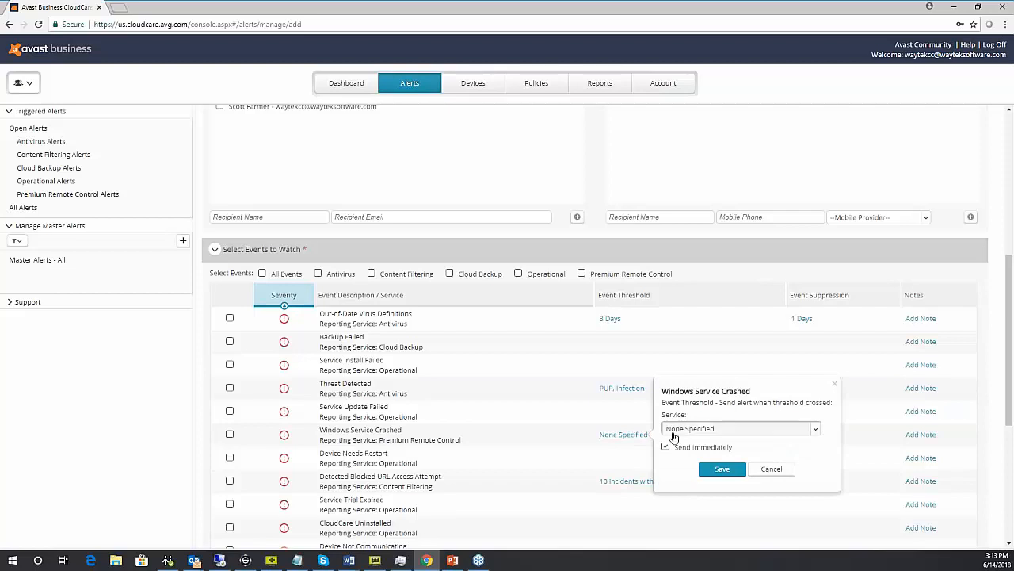
pyautogui.click(674, 435)
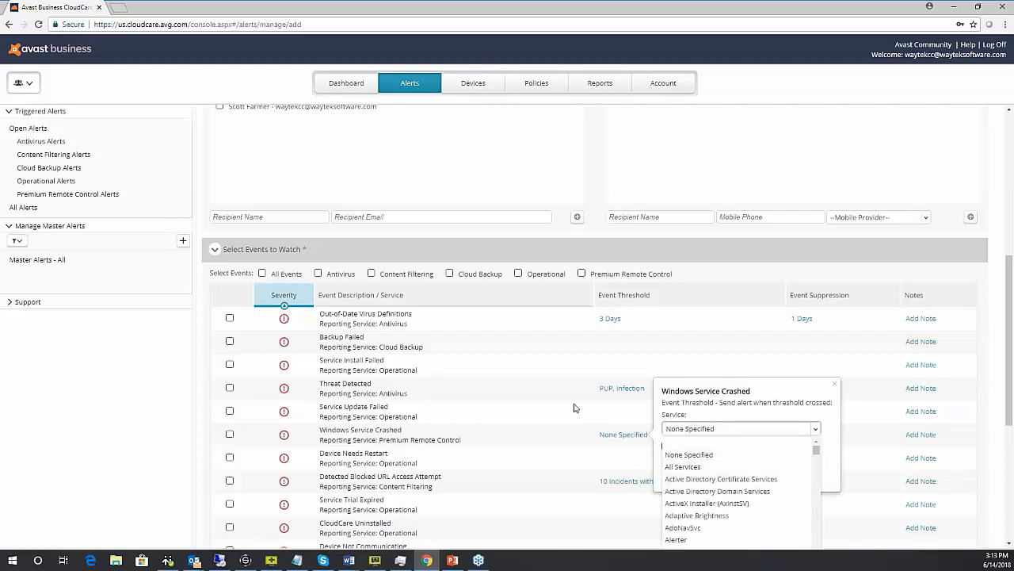
pyautogui.click(621, 413)
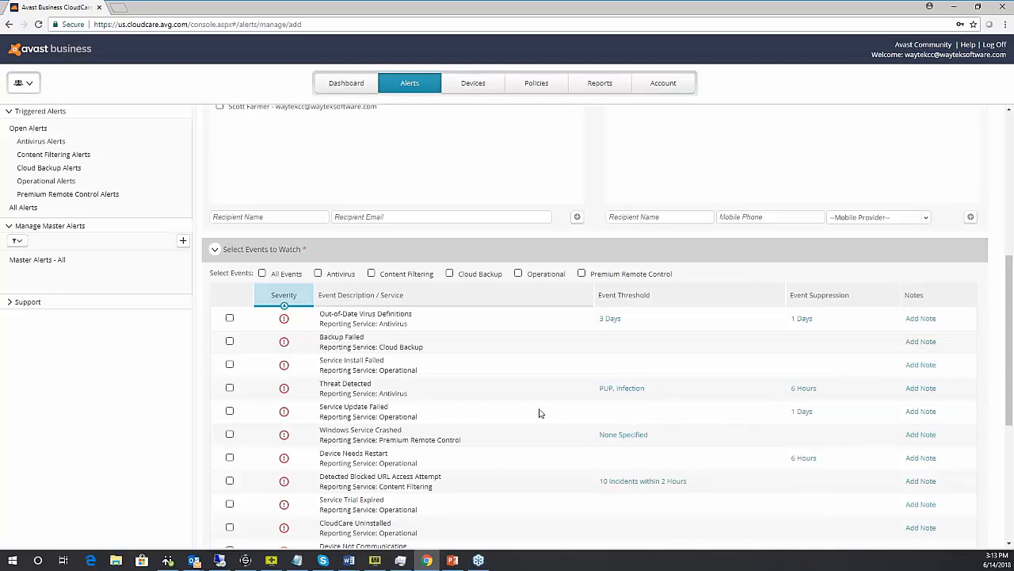
# Step: Set the Out-of-Date Virus Definitions event threshold to 1 day
pyautogui.scroll(-1, 570, 403)
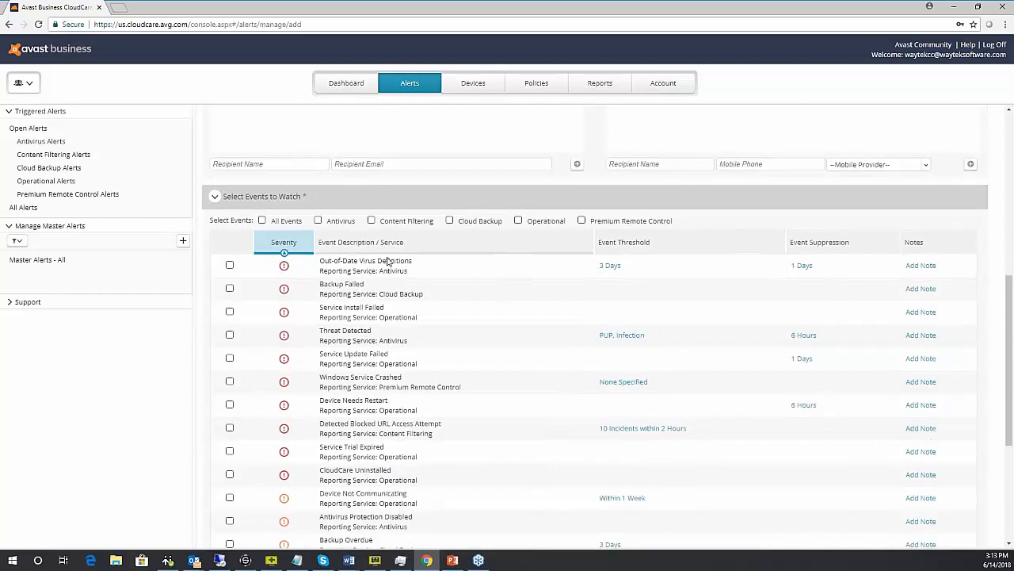
pyautogui.click(608, 269)
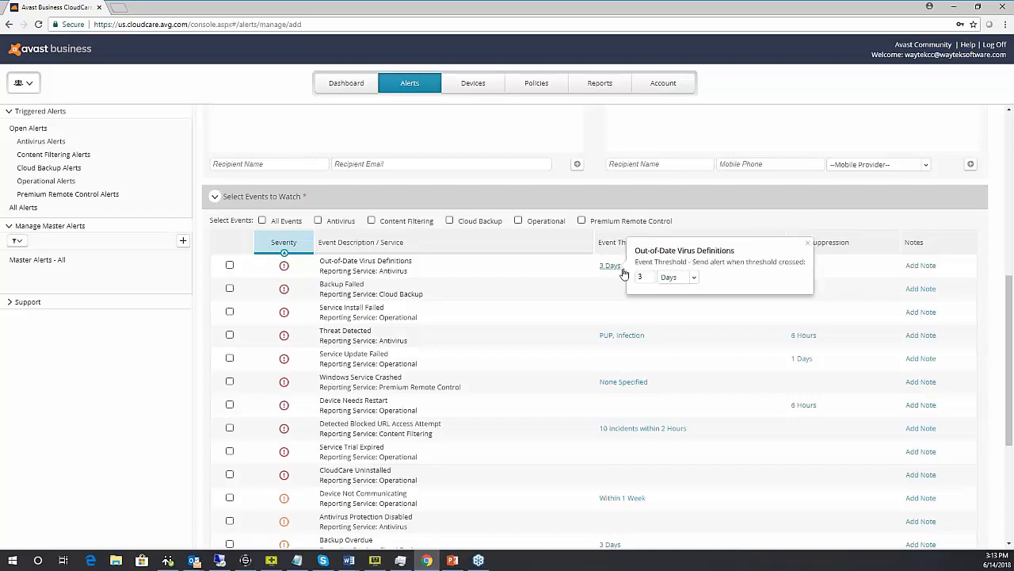
pyautogui.write('1')
pyautogui.click(597, 283)
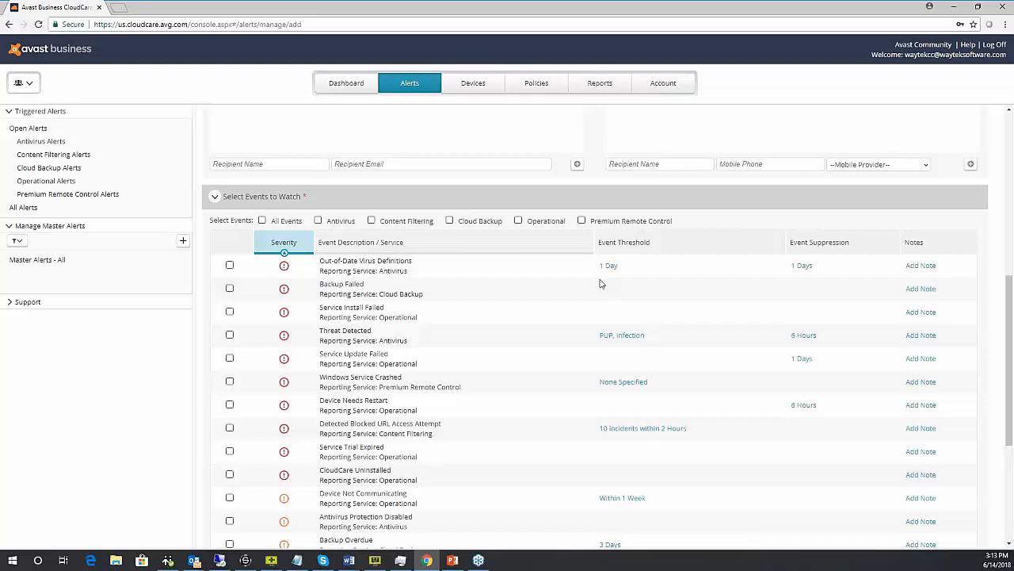
# Step: Change the unit of the Disk Capacity Reached free-space threshold to GB
pyautogui.scroll(-3, 600, 283)
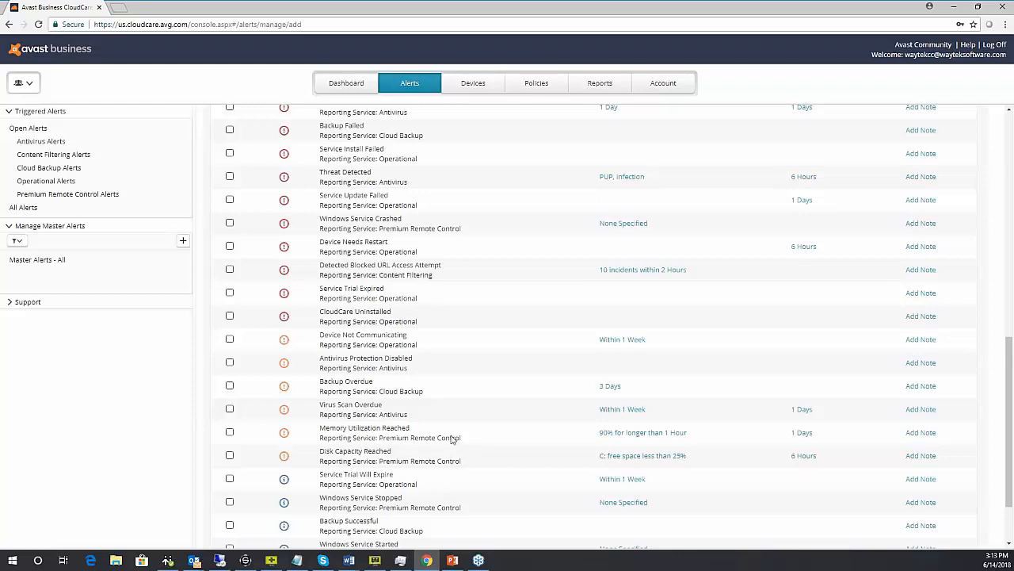
pyautogui.click(656, 458)
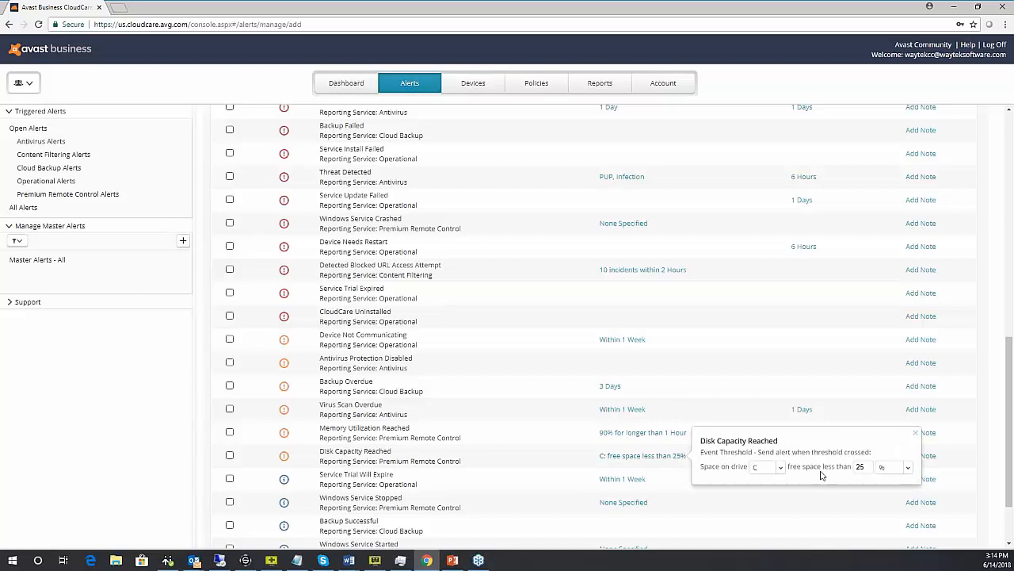
pyautogui.click(894, 467)
pyautogui.click(884, 485)
pyautogui.click(740, 390)
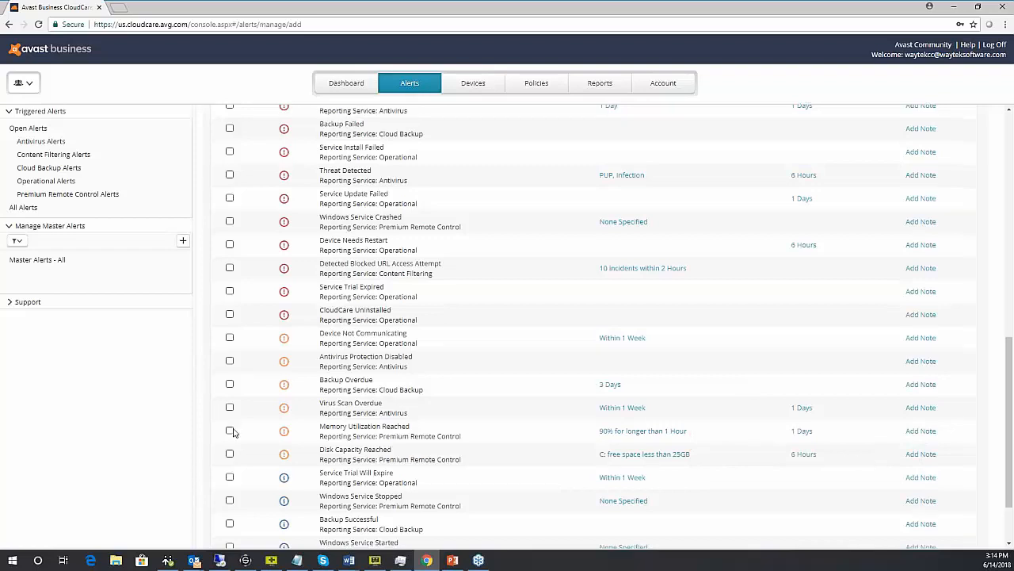
# Step: Look over the remaining events to watch and discard the new master alert
pyautogui.scroll(-2, 234, 432)
pyautogui.scroll(4, 230, 396)
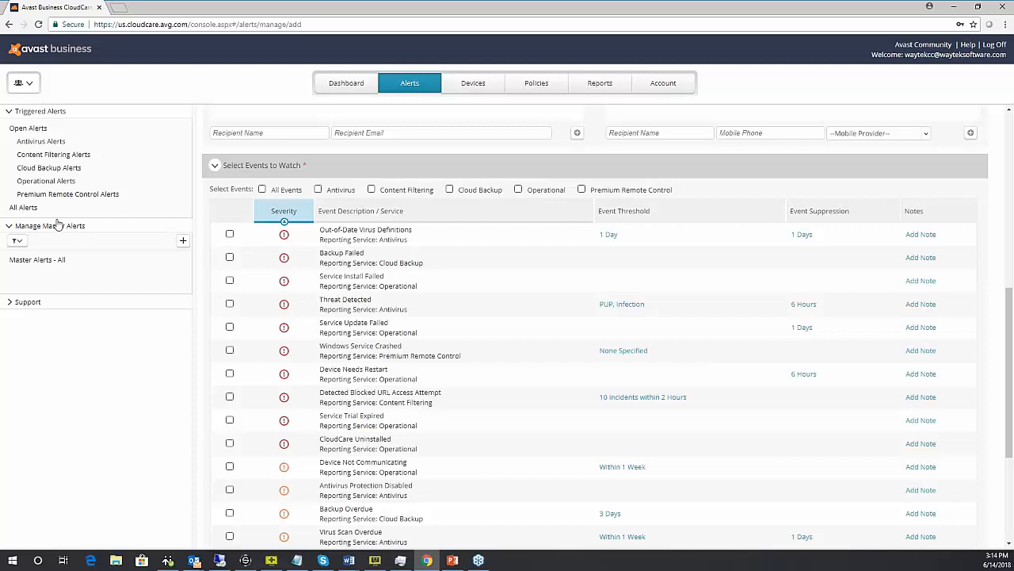
pyautogui.moveTo(1008, 386); pyautogui.dragTo(1009, 476)
pyautogui.click(957, 539)
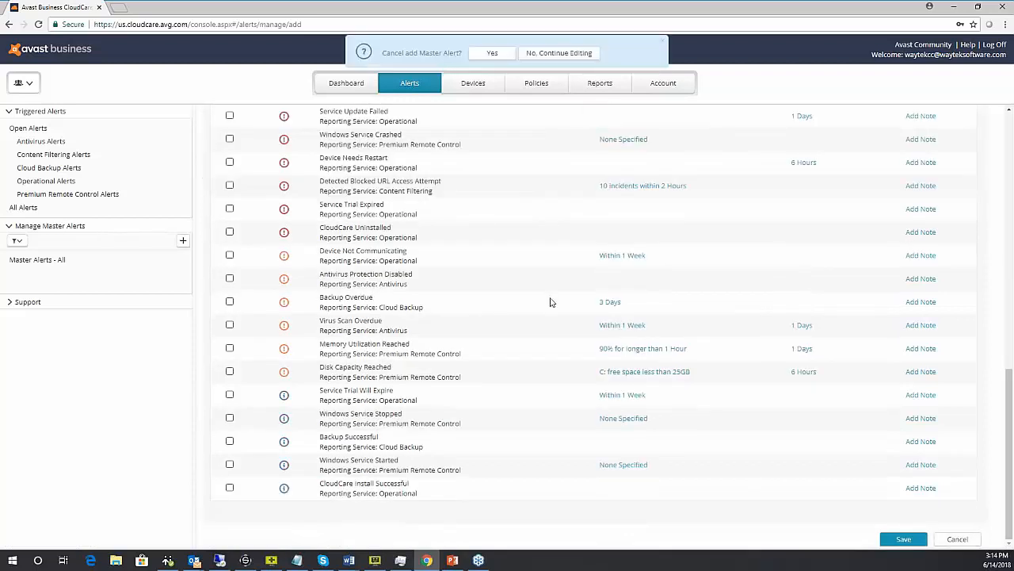
pyautogui.click(492, 53)
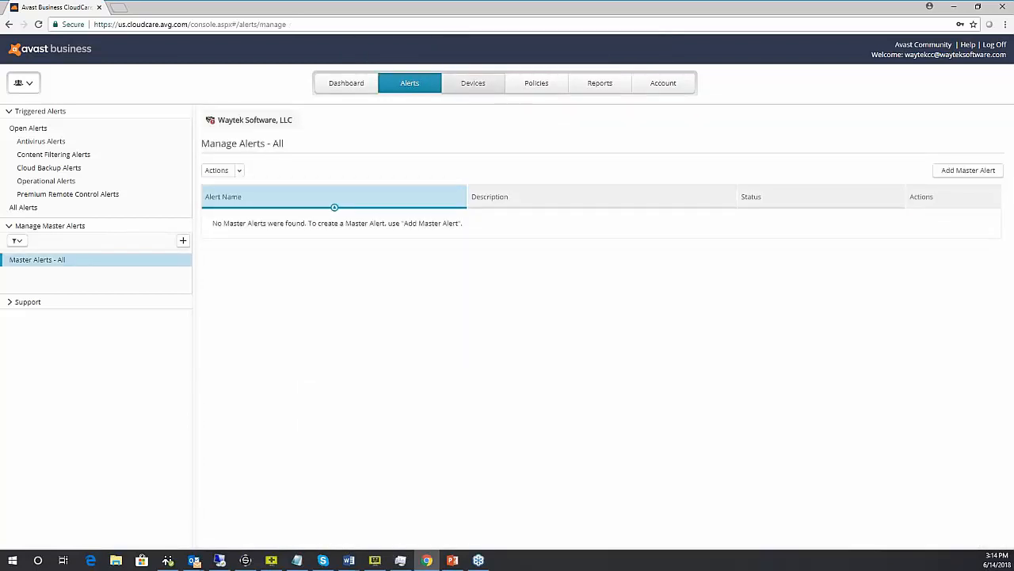
# Step: Examine the list of all devices across customers, including their groups, policies, open alerts, services, and CloudCare Agent versions
pyautogui.click(473, 82)
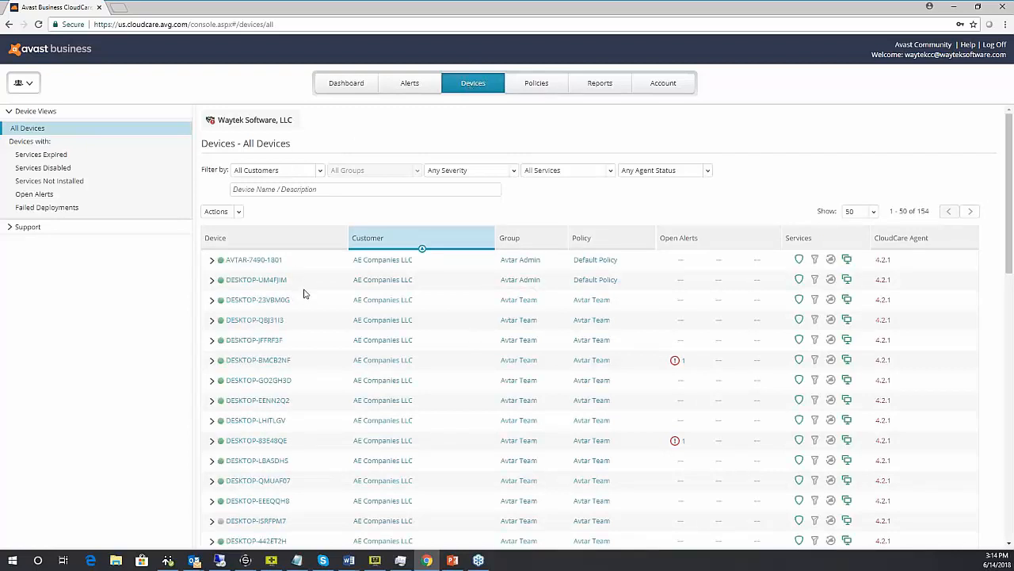
pyautogui.scroll(-10, 303, 294)
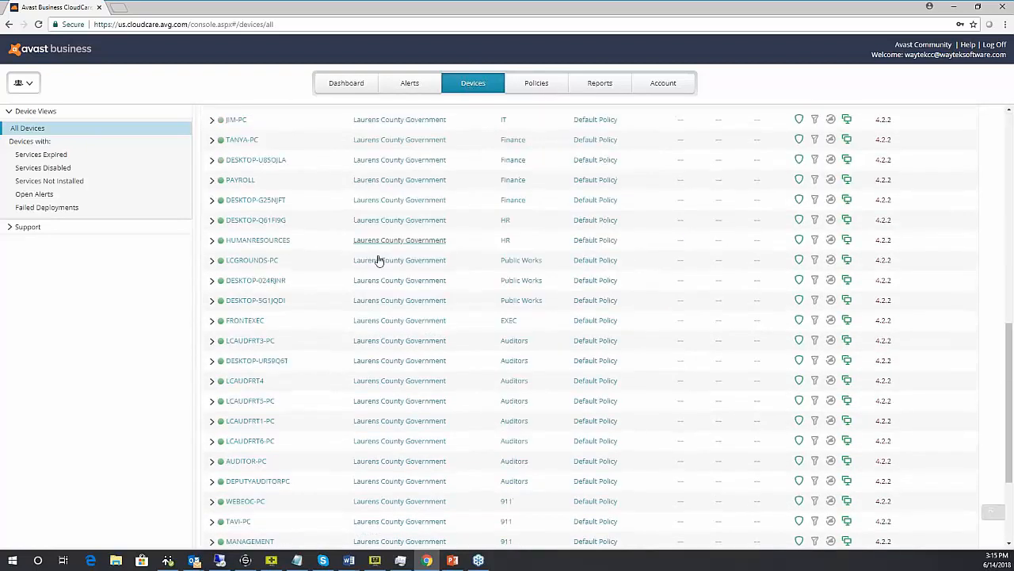
pyautogui.scroll(-3, 507, 198)
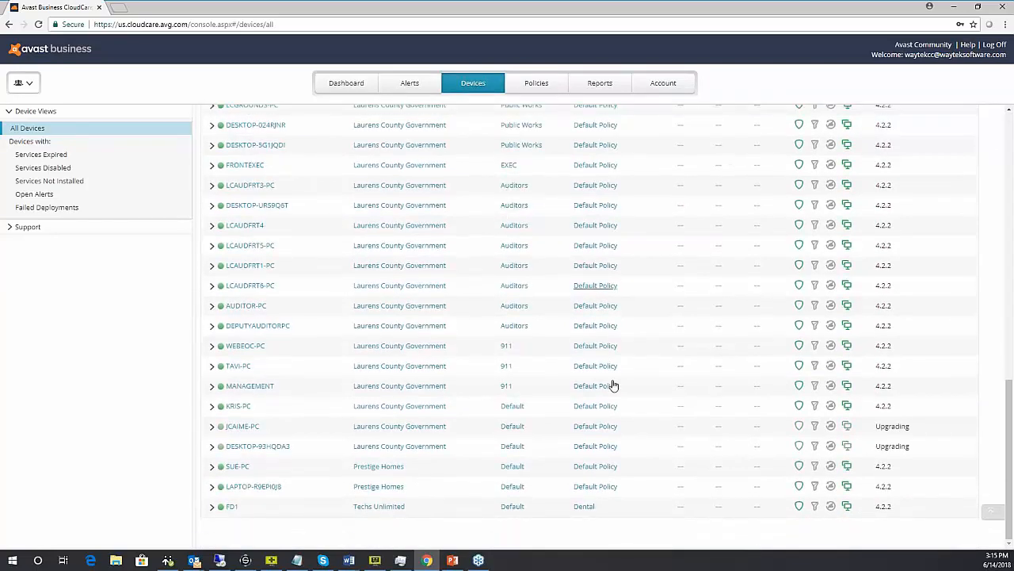
pyautogui.scroll(5, 600, 372)
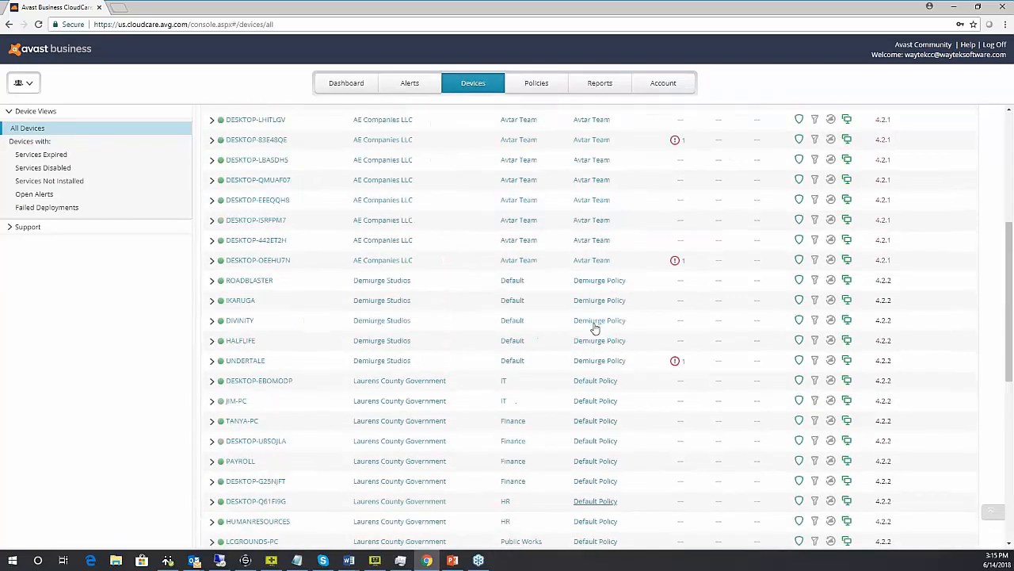
pyautogui.scroll(1, 595, 328)
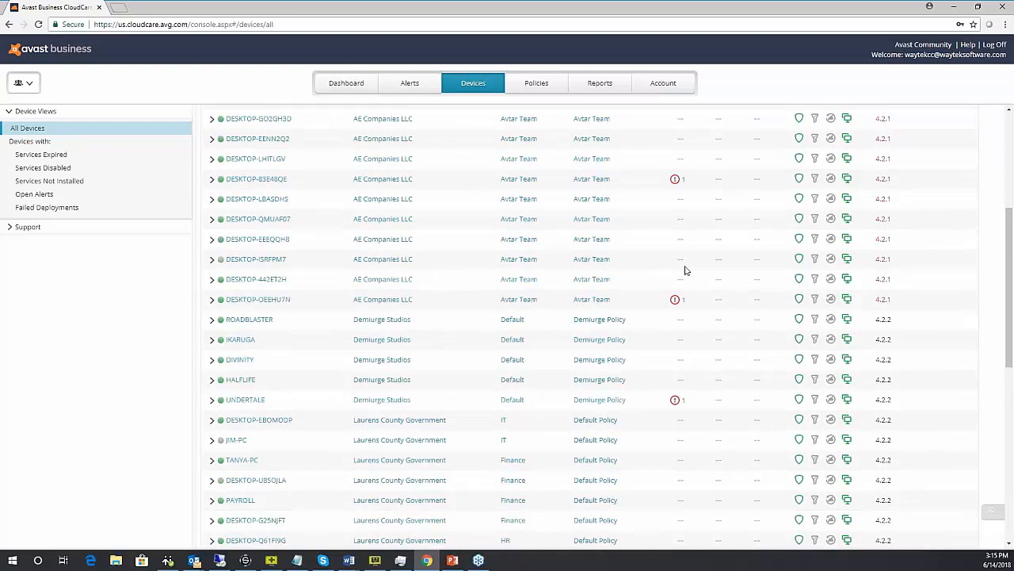
pyautogui.scroll(3, 686, 270)
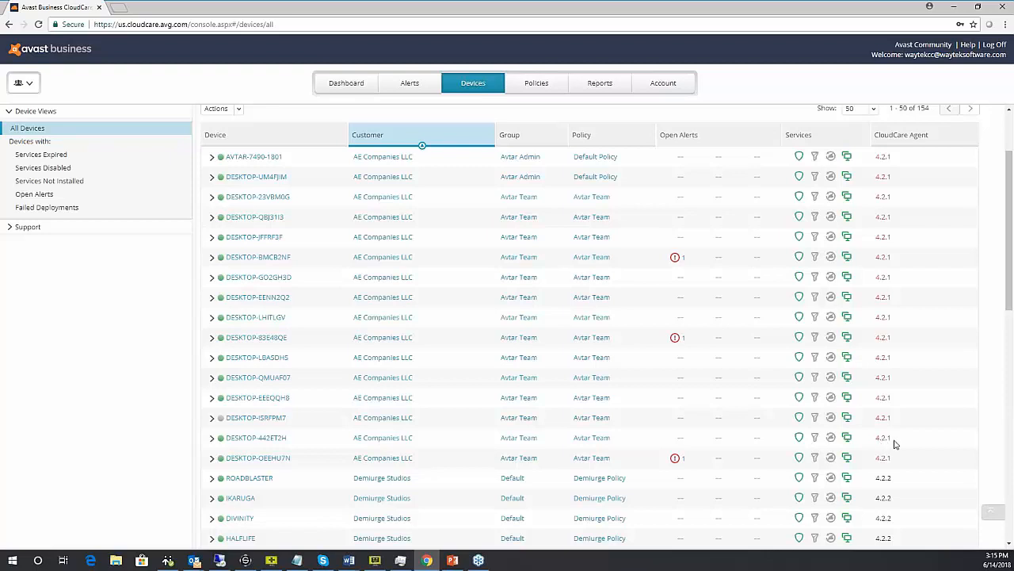
pyautogui.scroll(-4, 932, 416)
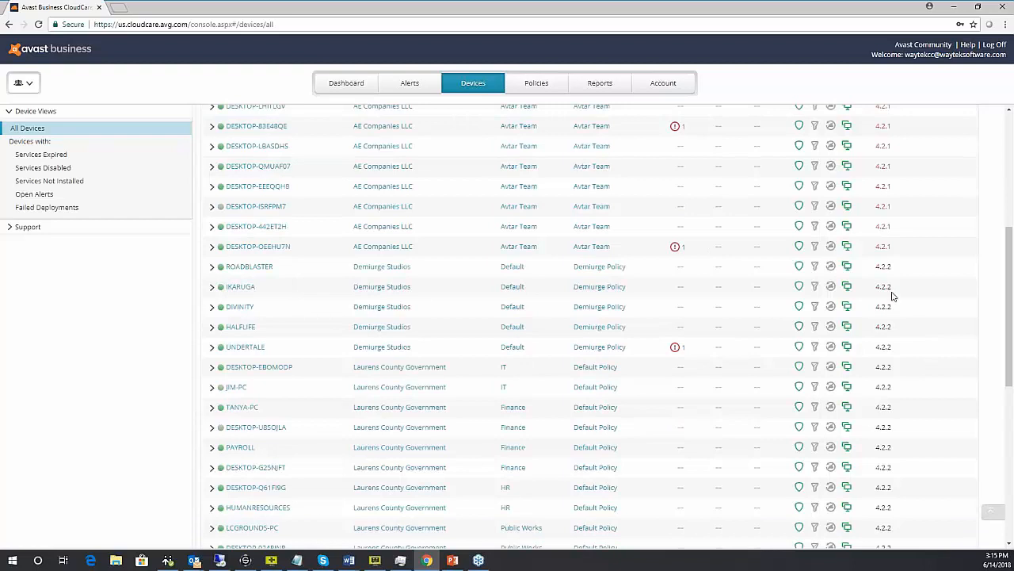
pyautogui.scroll(-4, 895, 311)
pyautogui.scroll(-2, 895, 311)
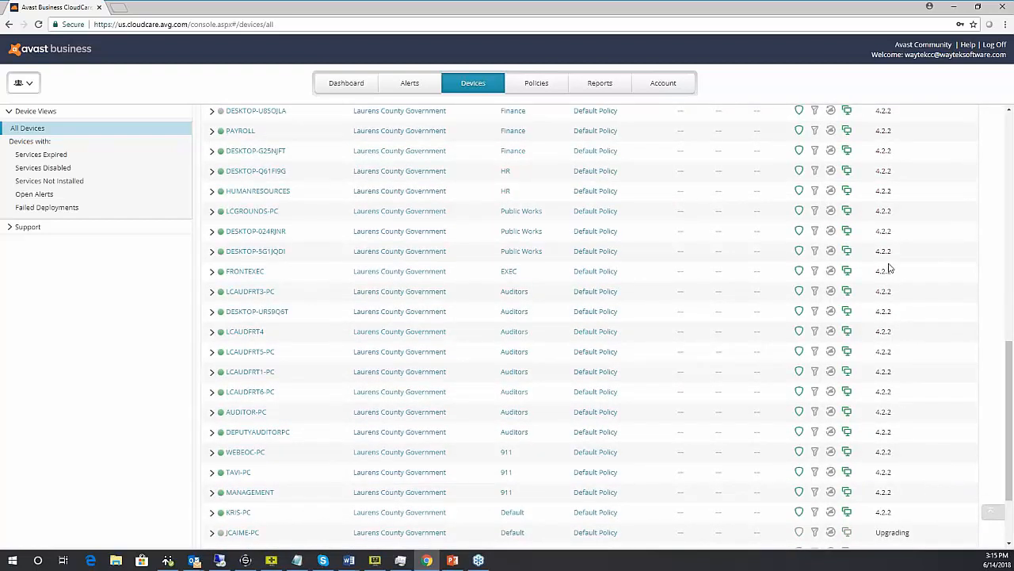
pyautogui.scroll(-2, 889, 268)
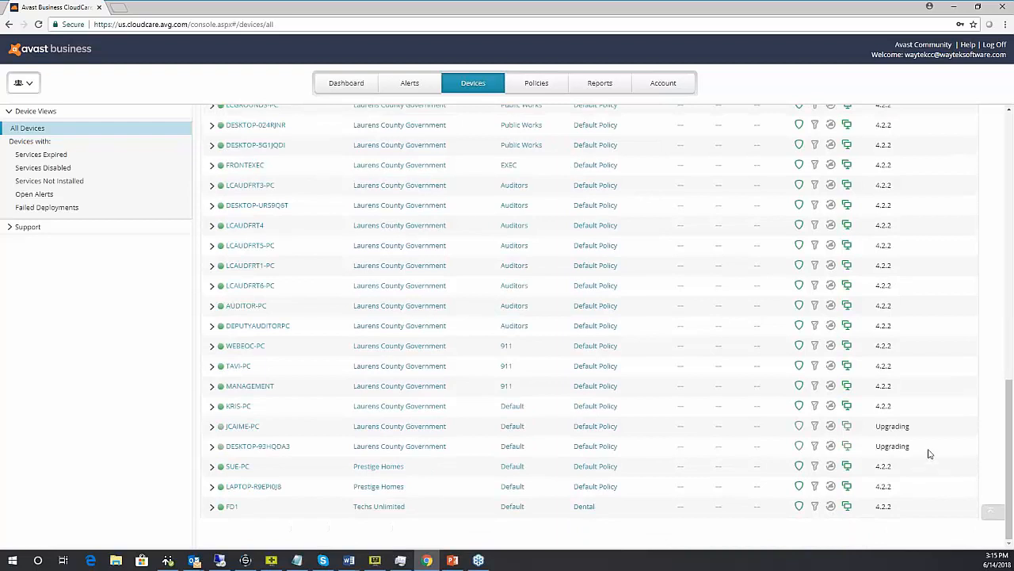
# Step: Inspect the expanded details of device DESKTOP-23VBM0G, including its services and agent update option, and collapse them
pyautogui.scroll(12, 930, 453)
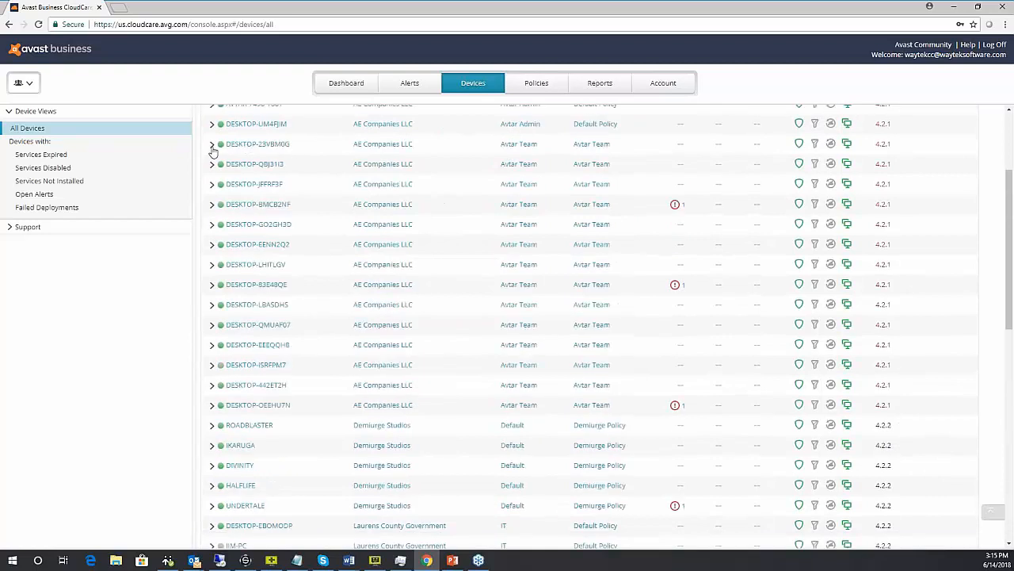
pyautogui.click(212, 144)
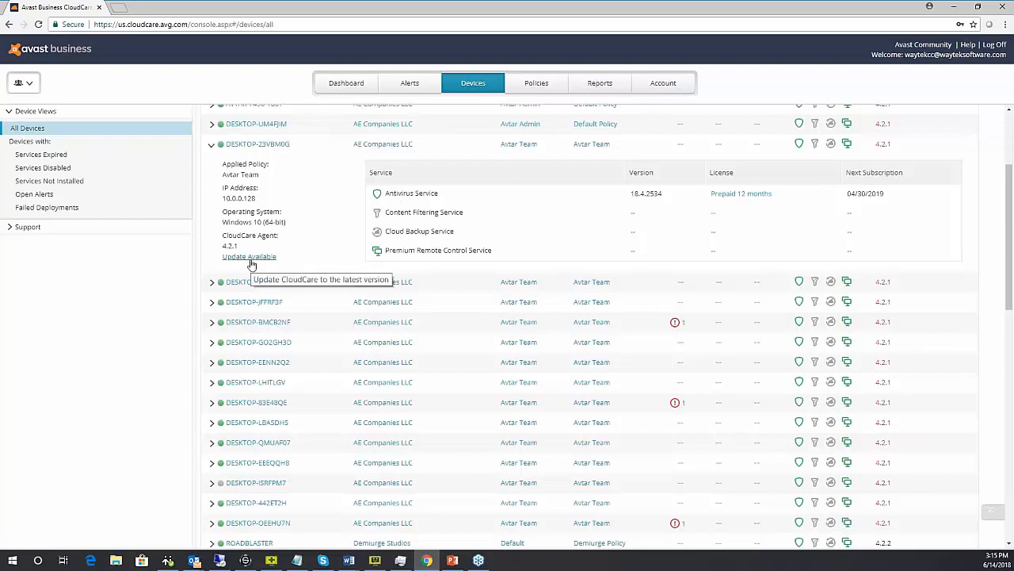
pyautogui.click(211, 146)
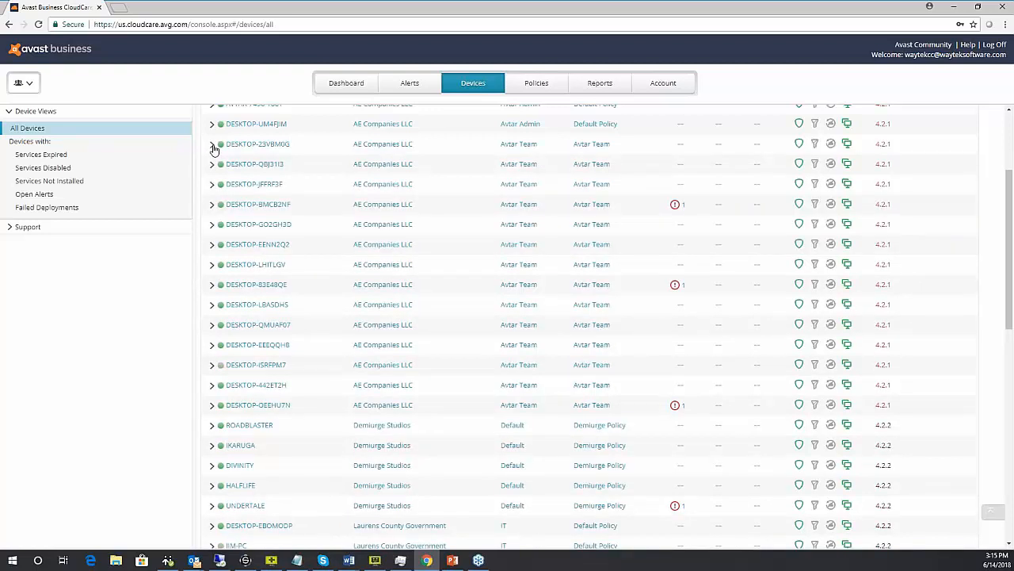
# Step: Review the Default Policy's general update settings, definition update schedule, and component update schedule
pyautogui.click(532, 82)
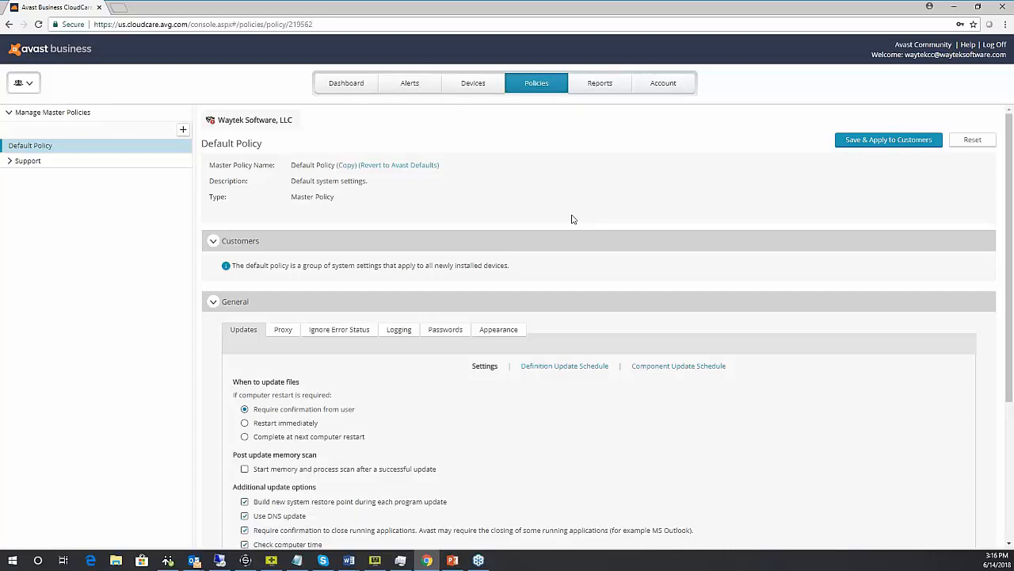
pyautogui.scroll(-2, 572, 238)
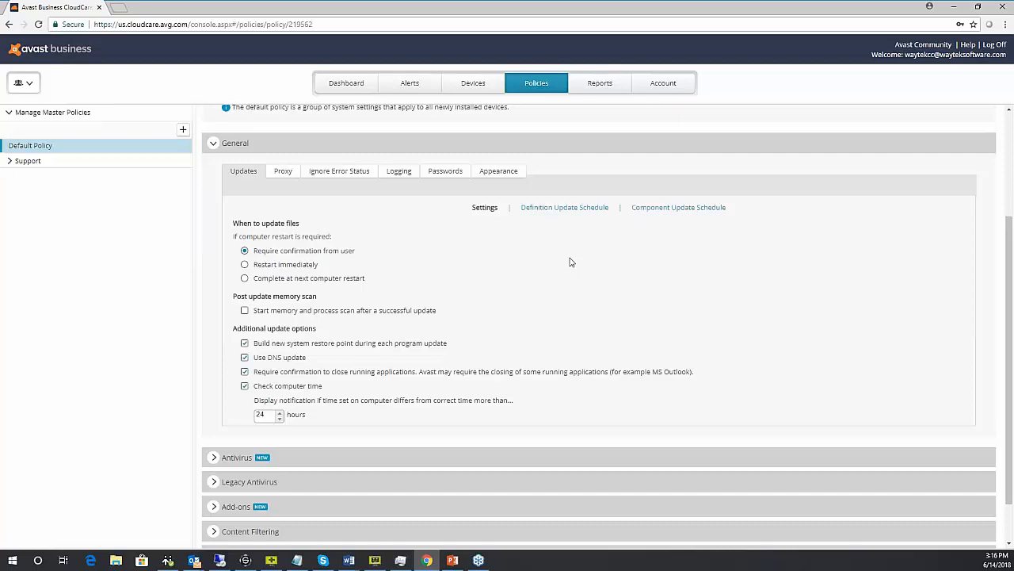
pyautogui.click(561, 209)
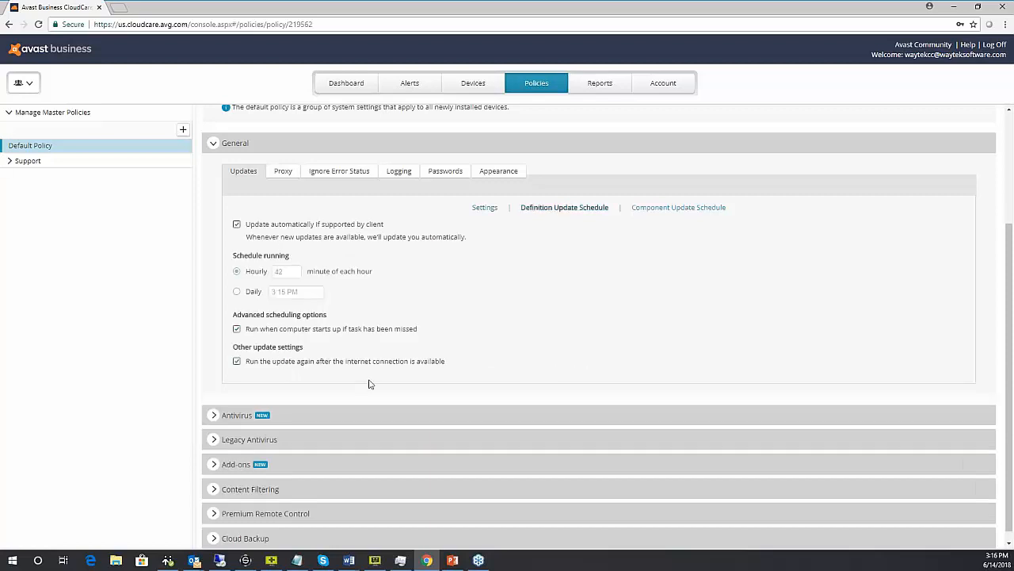
pyautogui.click(670, 210)
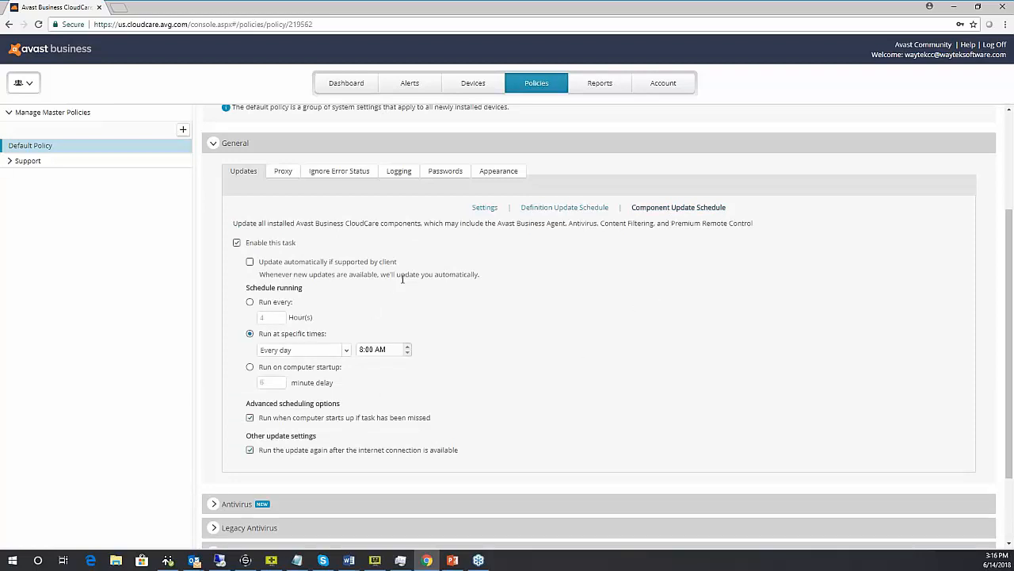
pyautogui.click(483, 209)
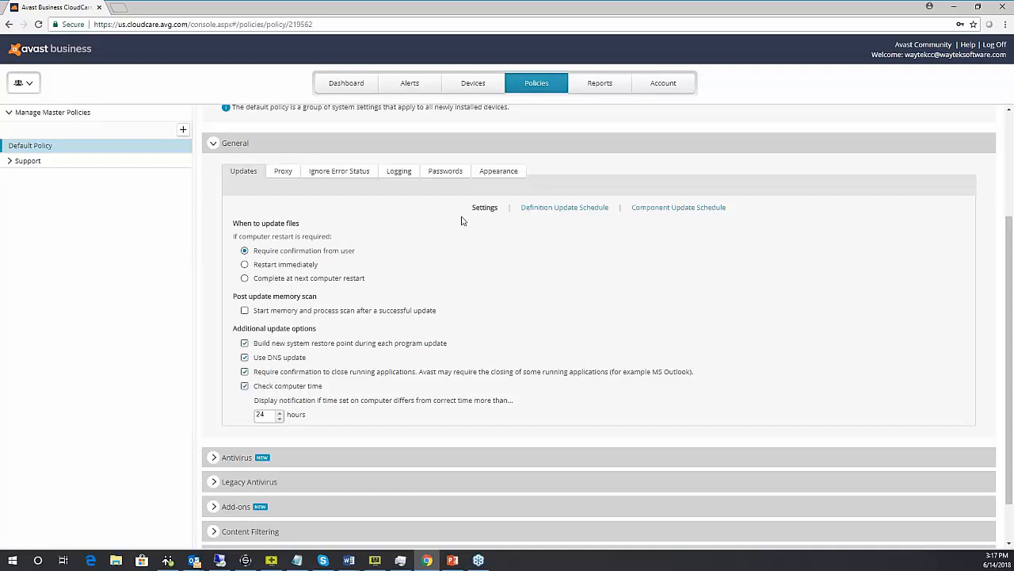
# Step: Review the Default Policy's general proxy, password protection, and appearance settings, and collapse the General section
pyautogui.click(283, 172)
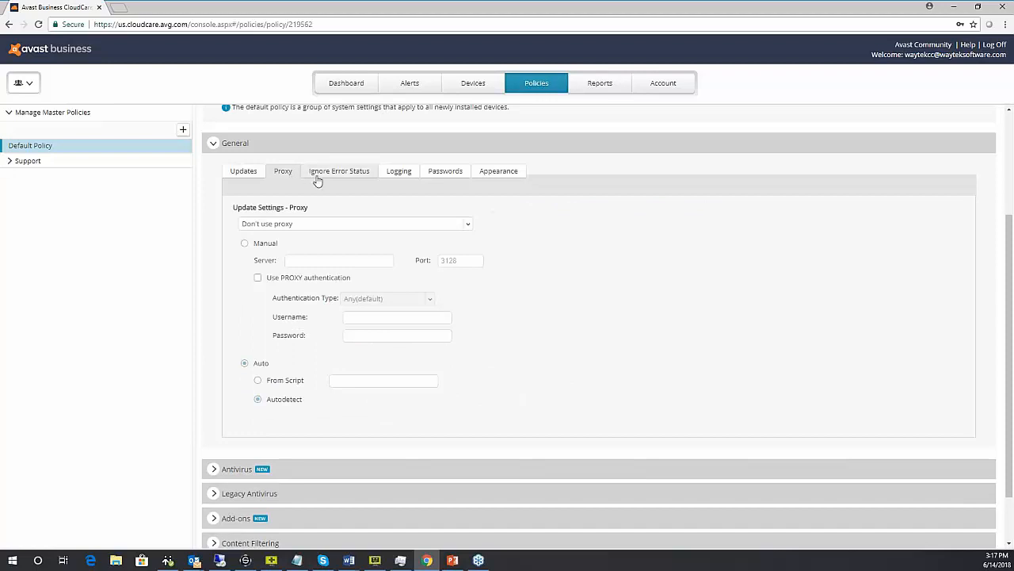
pyautogui.click(436, 171)
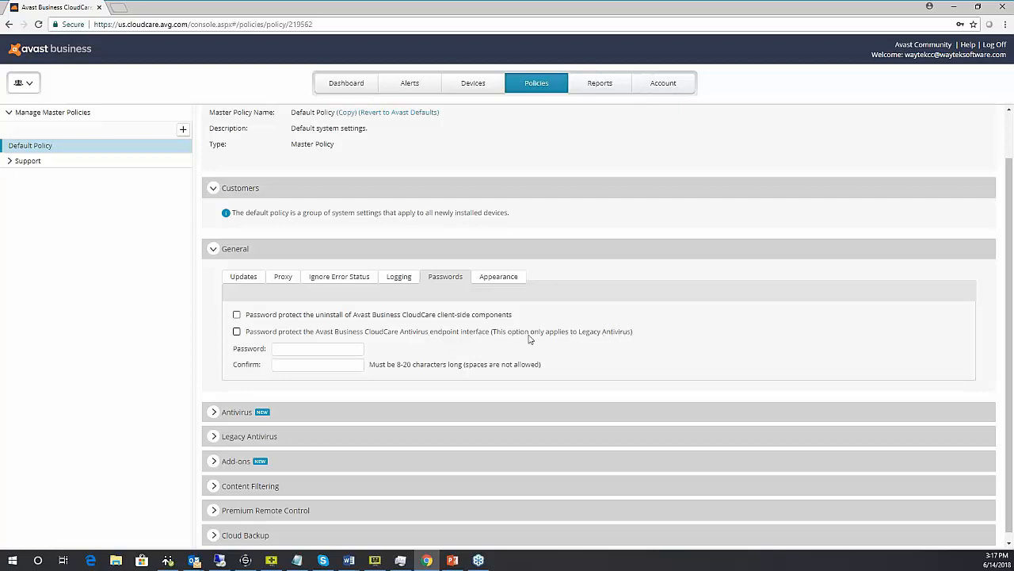
pyautogui.click(237, 315)
pyautogui.click(237, 315)
pyautogui.click(491, 281)
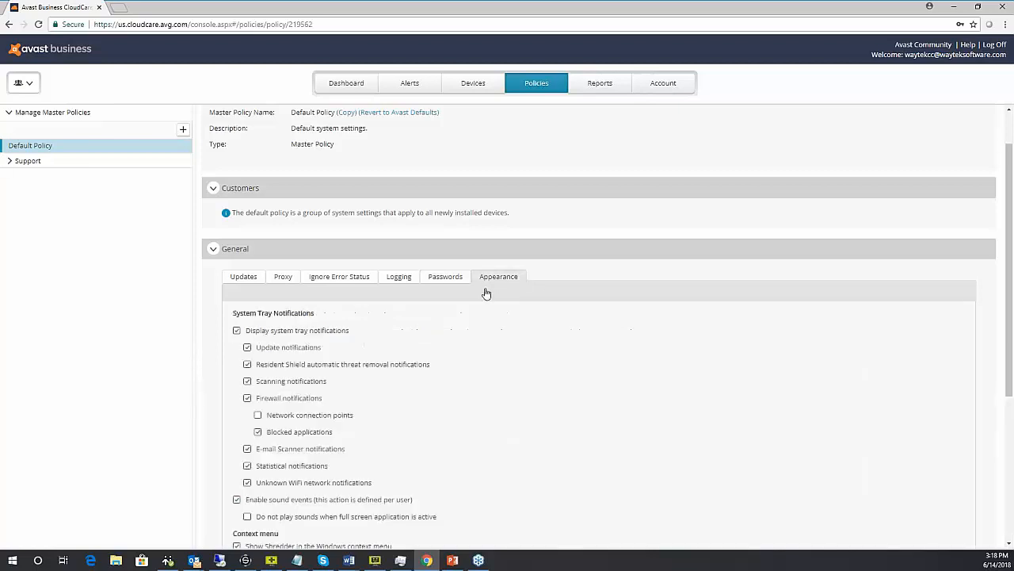
pyautogui.scroll(-2, 446, 363)
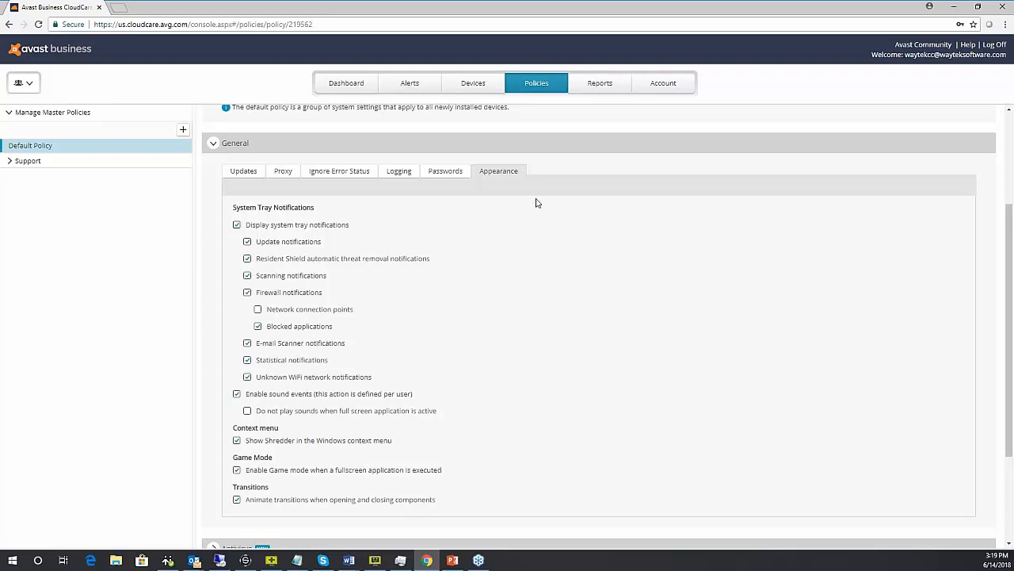
pyautogui.click(214, 144)
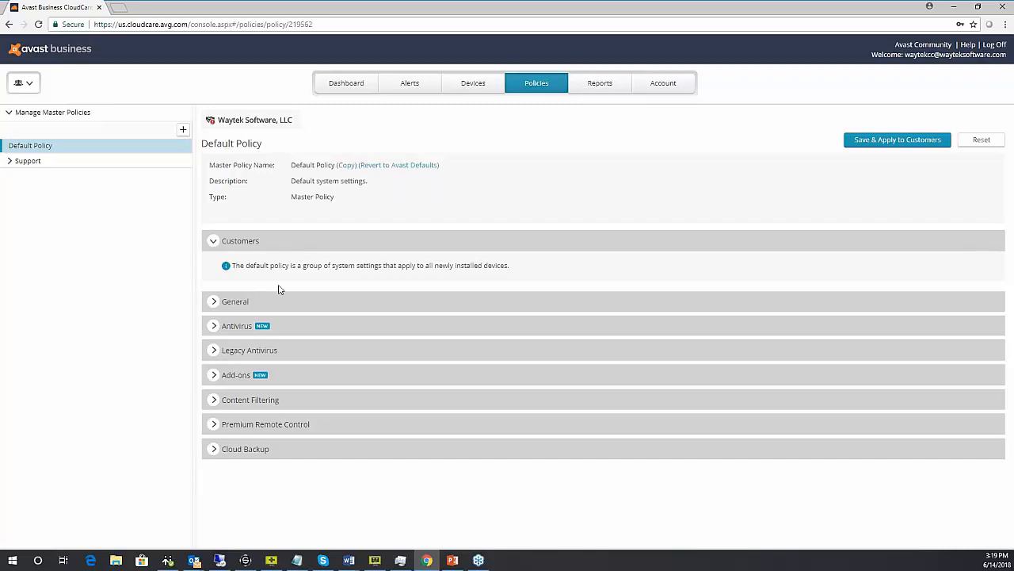
# Step: Examine the policy's antivirus settings and the File System Shield's scan behavior options
pyautogui.click(218, 327)
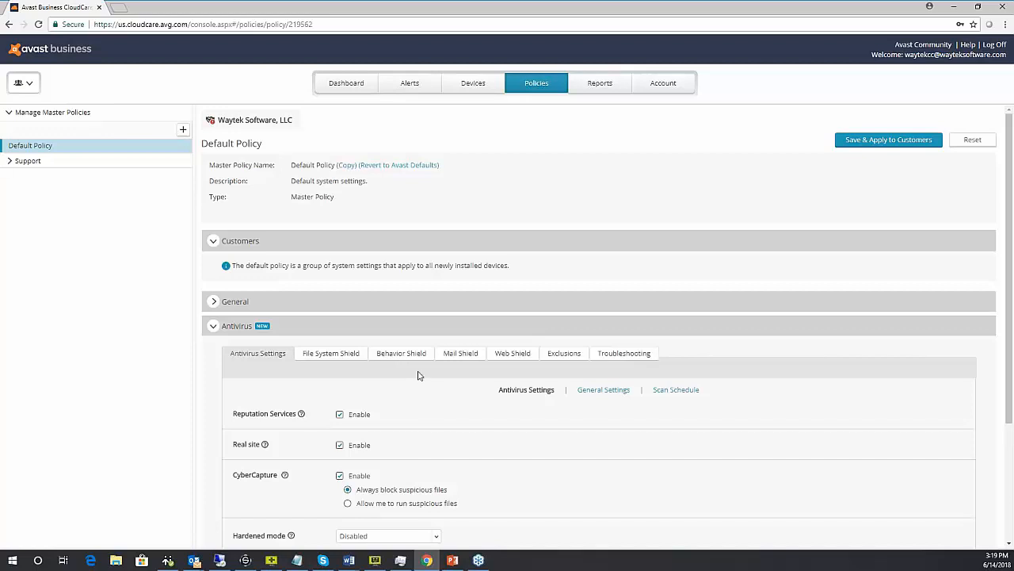
pyautogui.scroll(-1, 418, 378)
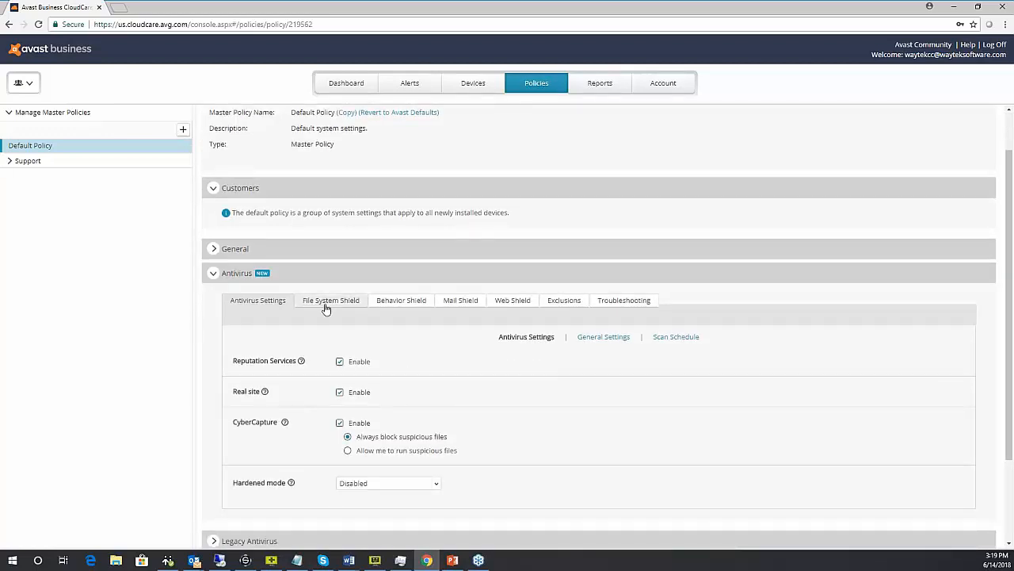
pyautogui.click(326, 307)
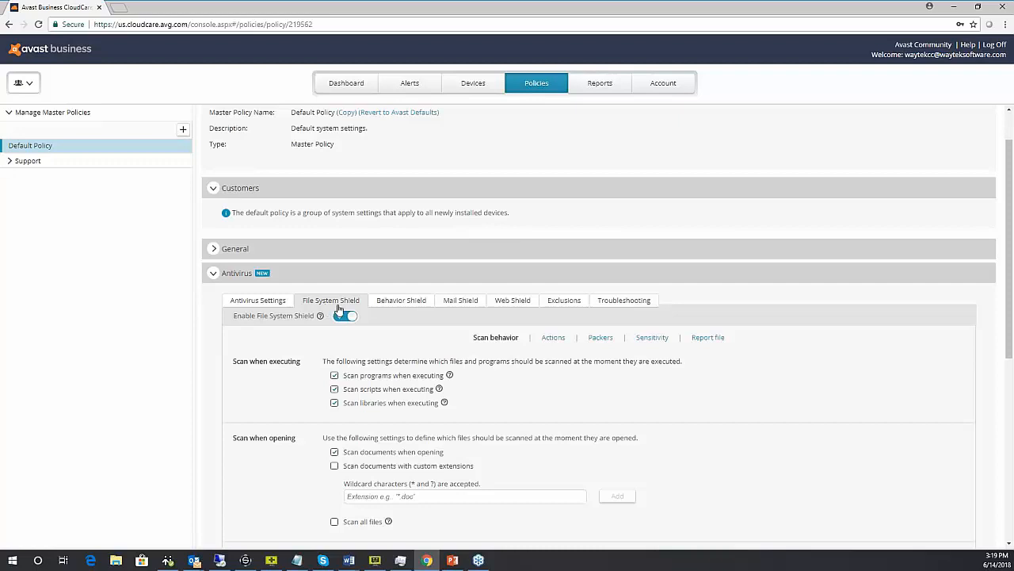
pyautogui.scroll(-1, 457, 360)
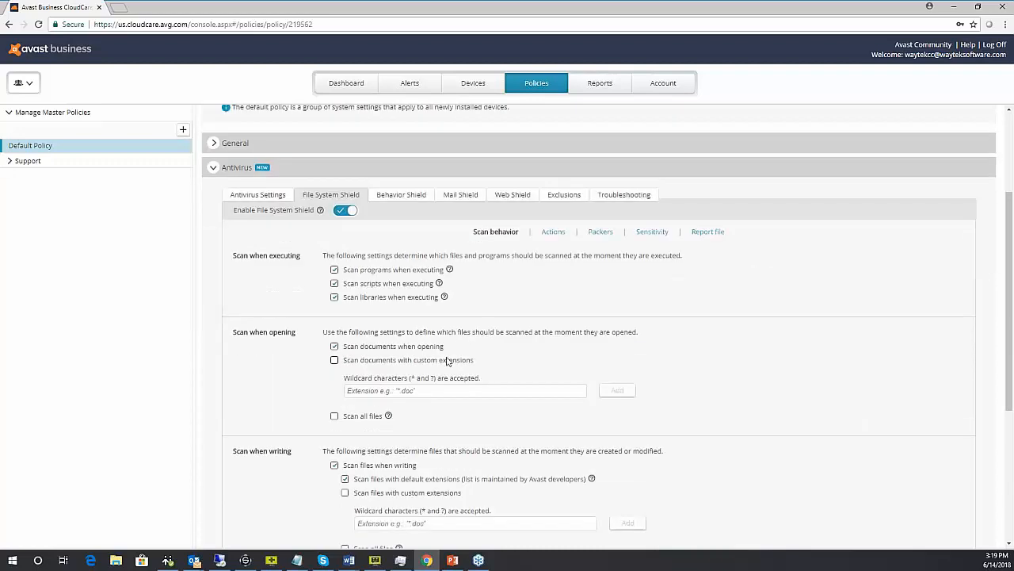
pyautogui.scroll(-1, 561, 312)
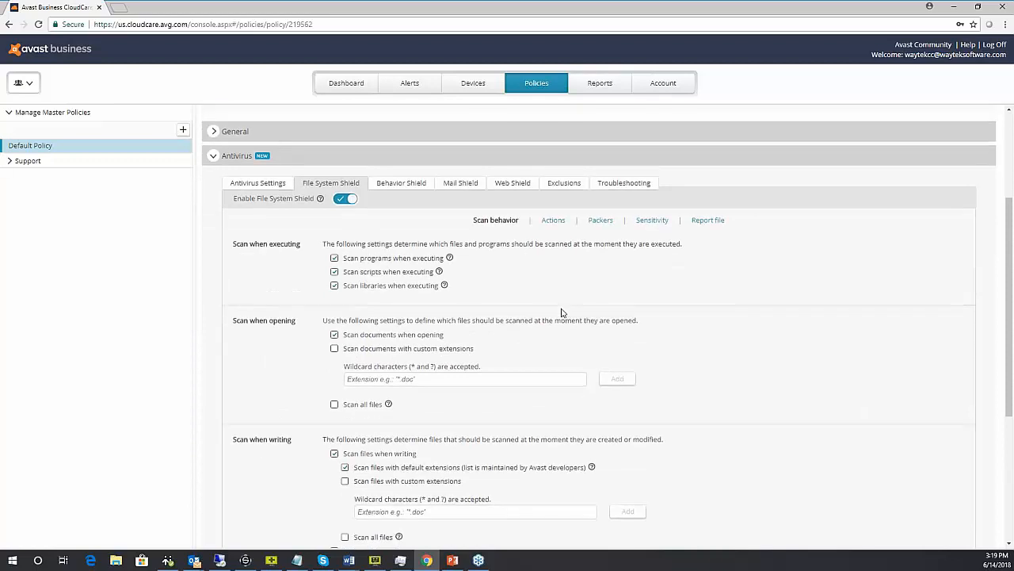
# Step: Review the Behavior Shield, Mail Shield, Web Shield, and antivirus exclusions, and collapse the Antivirus section
pyautogui.click(390, 143)
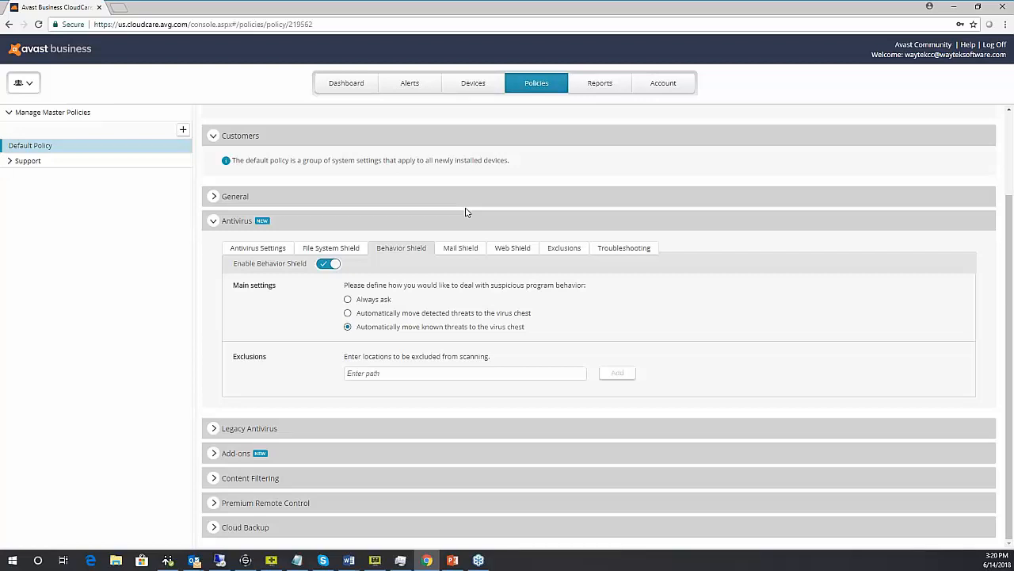
pyautogui.click(452, 249)
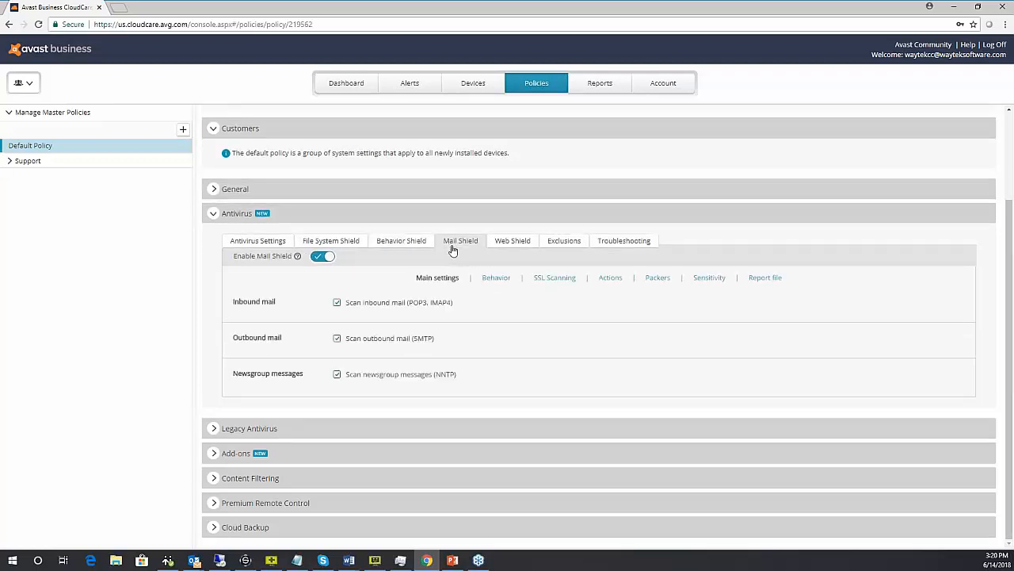
pyautogui.click(520, 246)
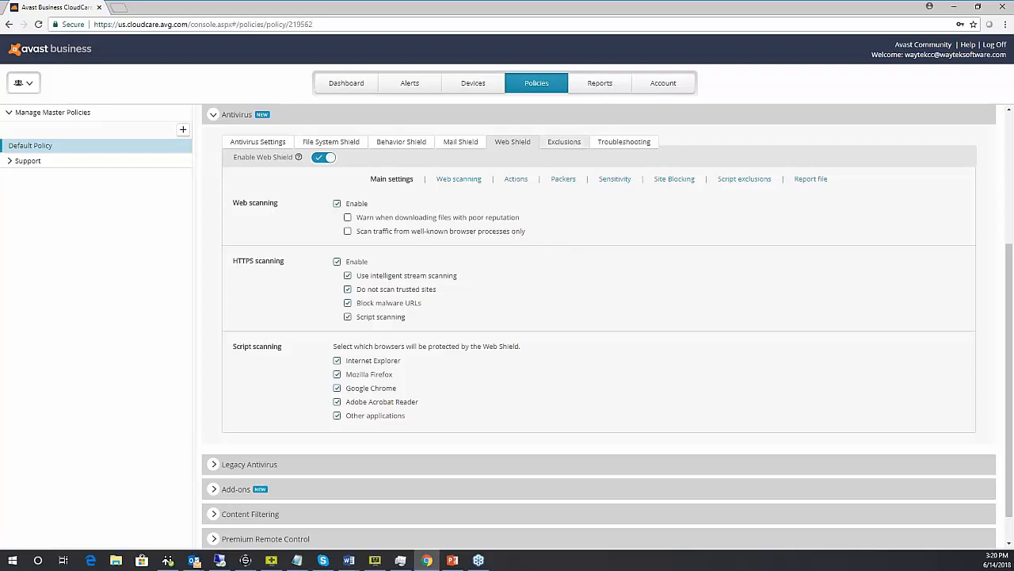
pyautogui.click(564, 142)
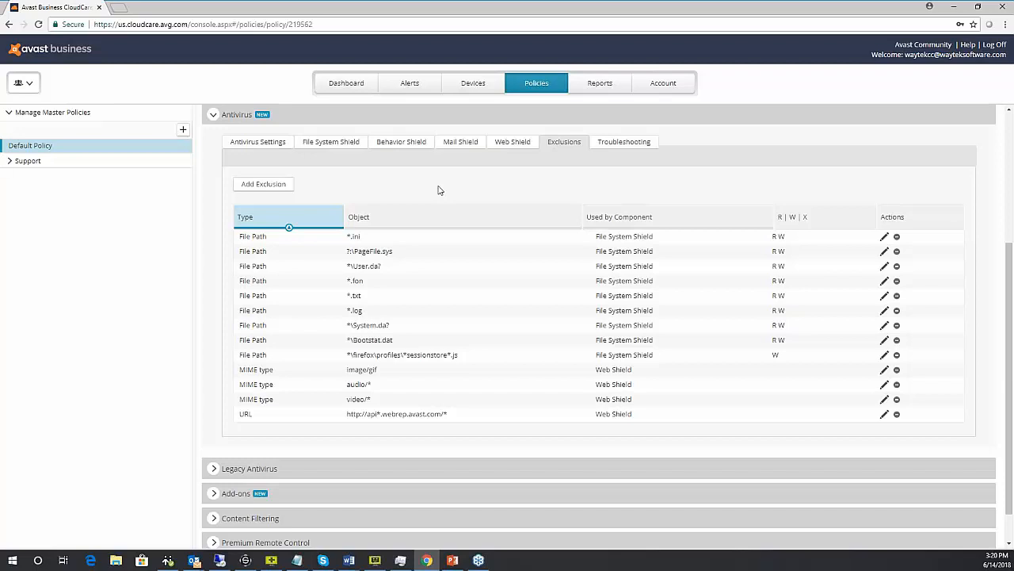
pyautogui.click(215, 114)
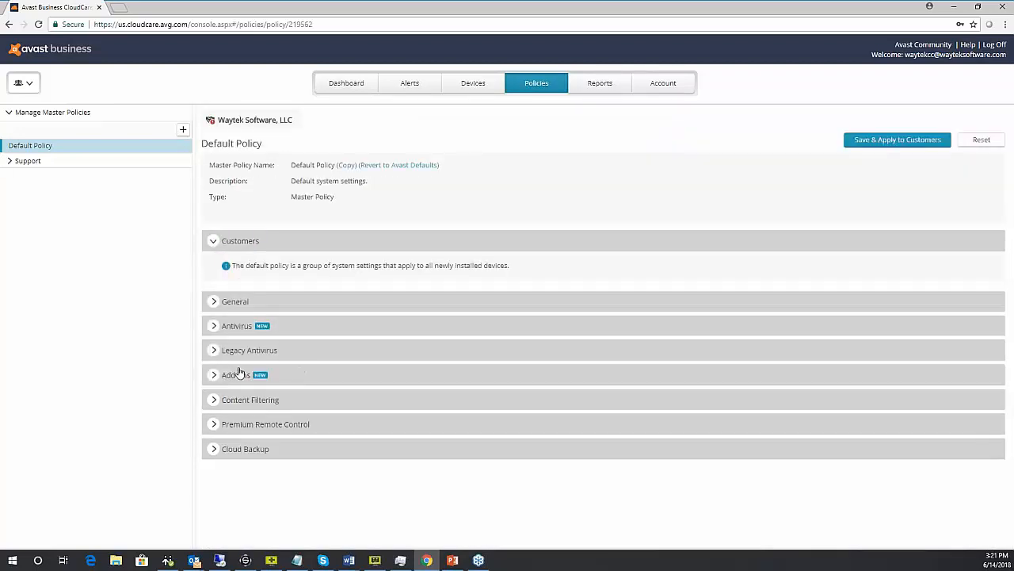
# Step: Inspect the firewall add-on's general settings and look through its list of application rules
pyautogui.click(215, 376)
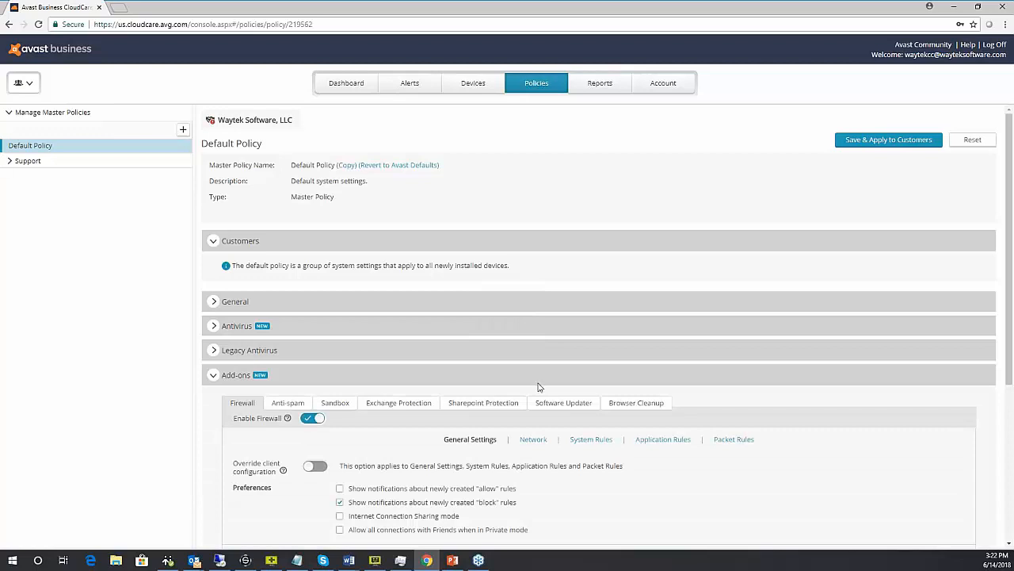
pyautogui.scroll(-1, 390, 389)
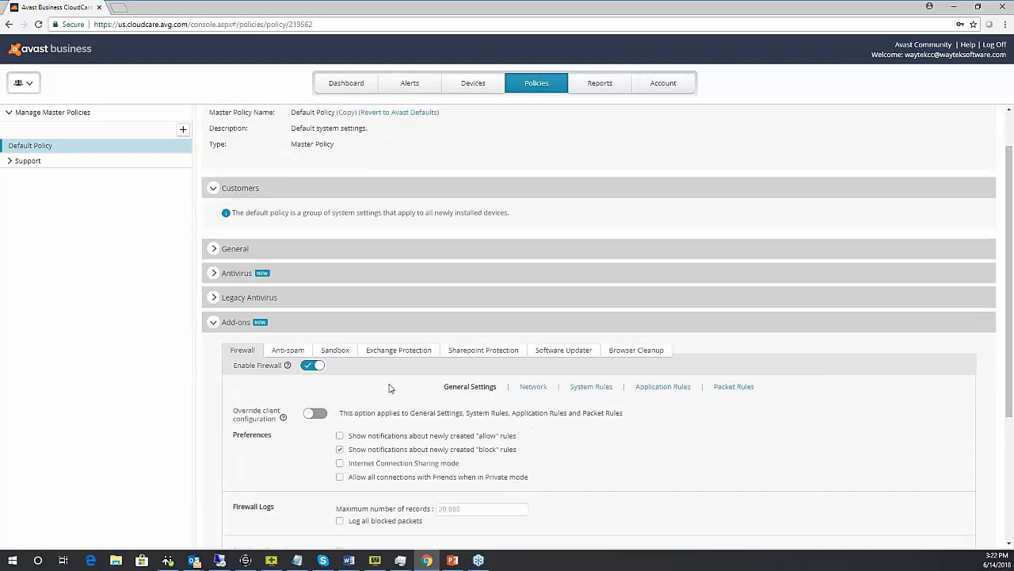
pyautogui.scroll(-2, 403, 377)
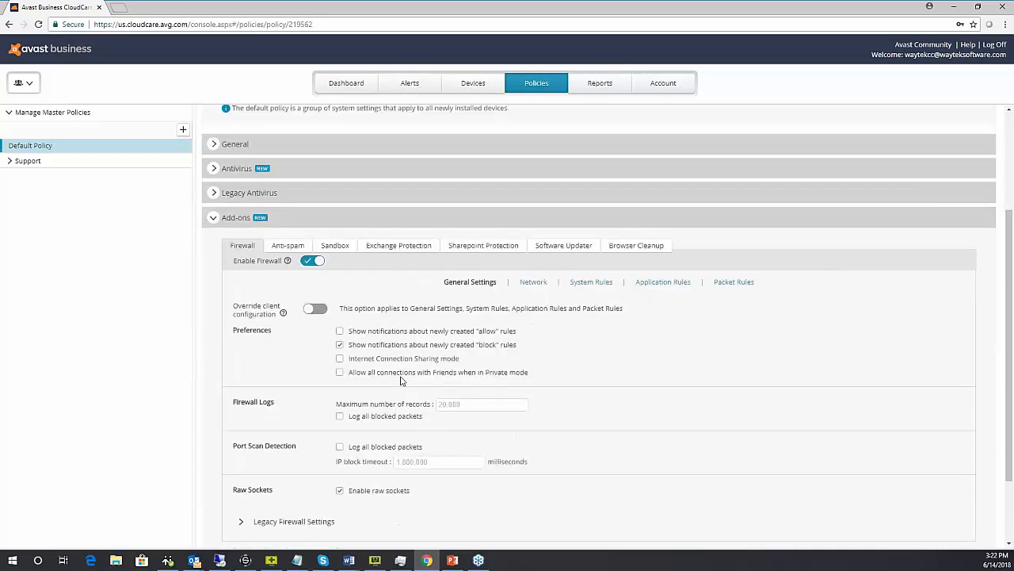
pyautogui.scroll(-1, 316, 357)
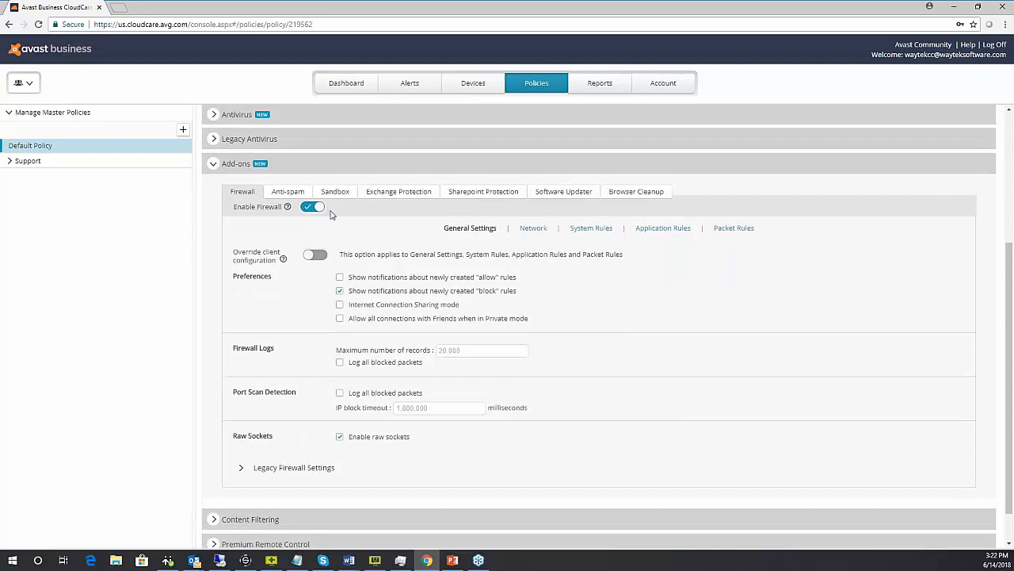
pyautogui.click(659, 237)
pyautogui.scroll(-3, 639, 445)
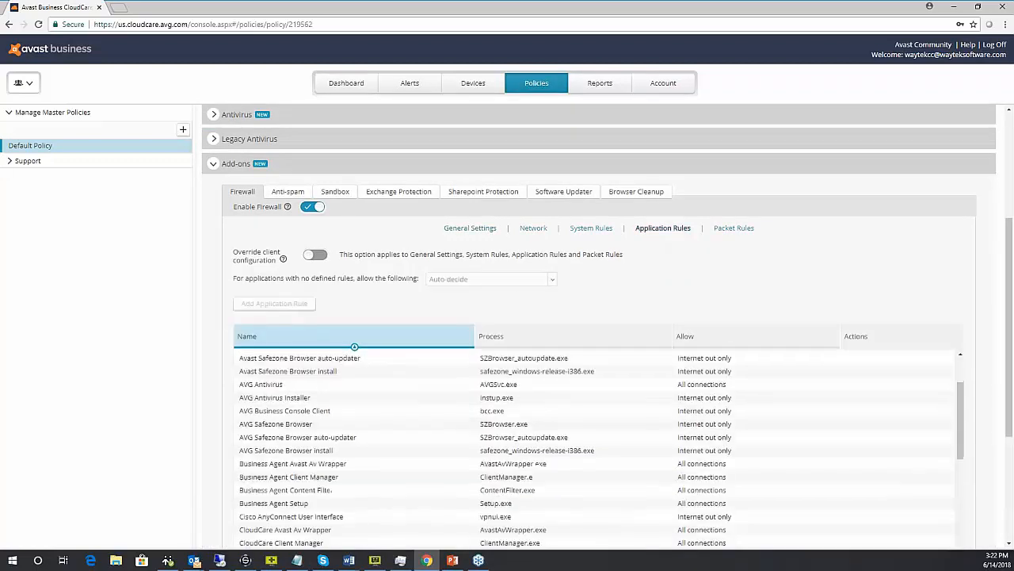
pyautogui.scroll(-7, 716, 447)
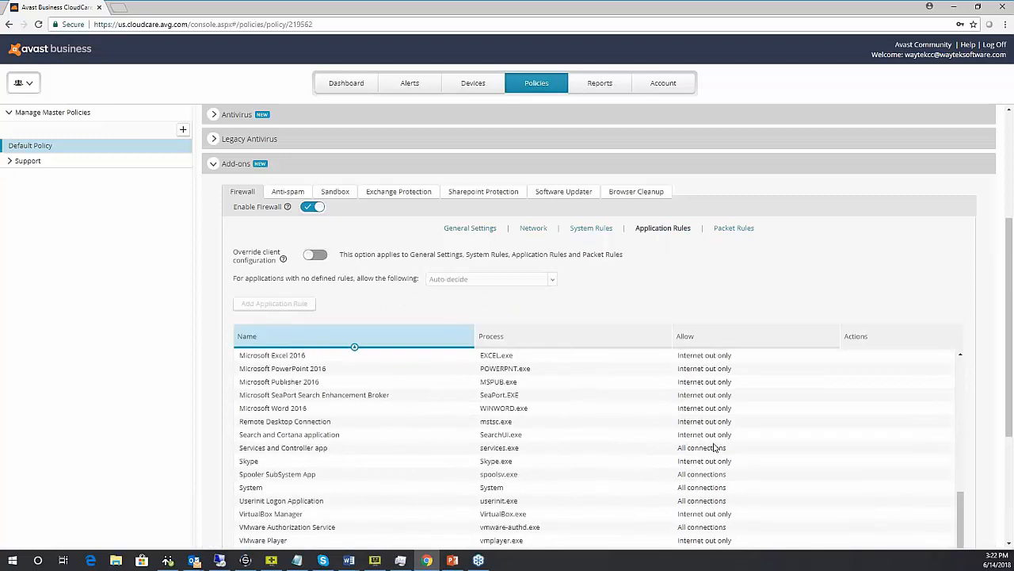
pyautogui.scroll(4, 715, 449)
pyautogui.scroll(5, 716, 446)
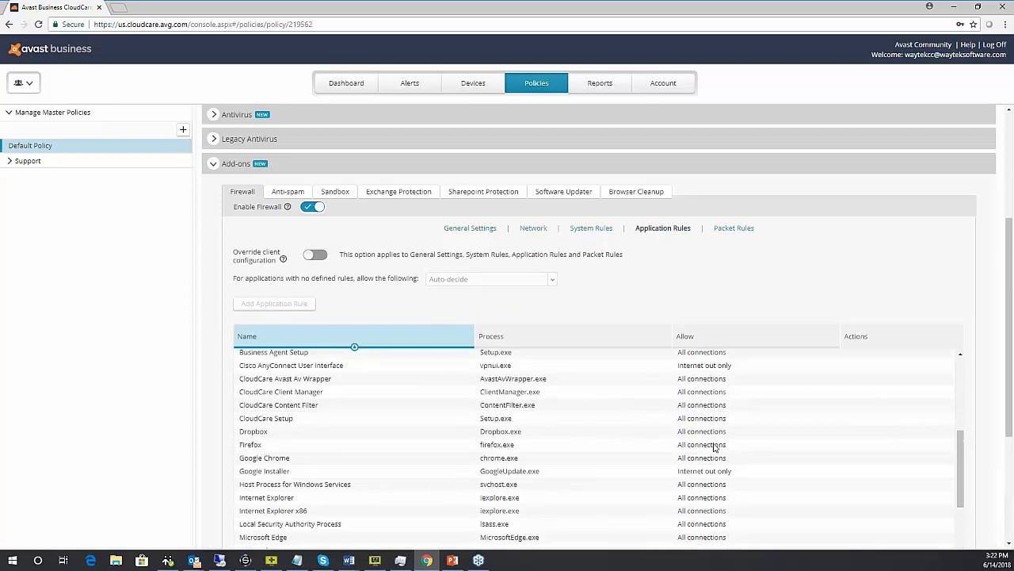
# Step: Review the sandbox storage location options and the anti-spam main settings, and collapse the Add-ons section
pyautogui.click(336, 193)
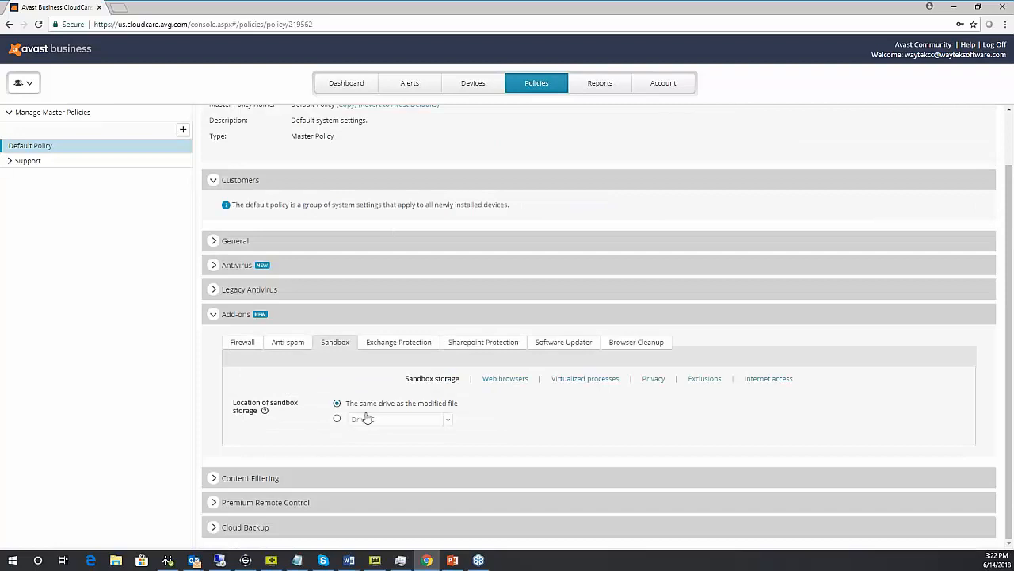
pyautogui.click(337, 419)
pyautogui.click(337, 403)
pyautogui.click(289, 342)
pyautogui.scroll(-2, 295, 348)
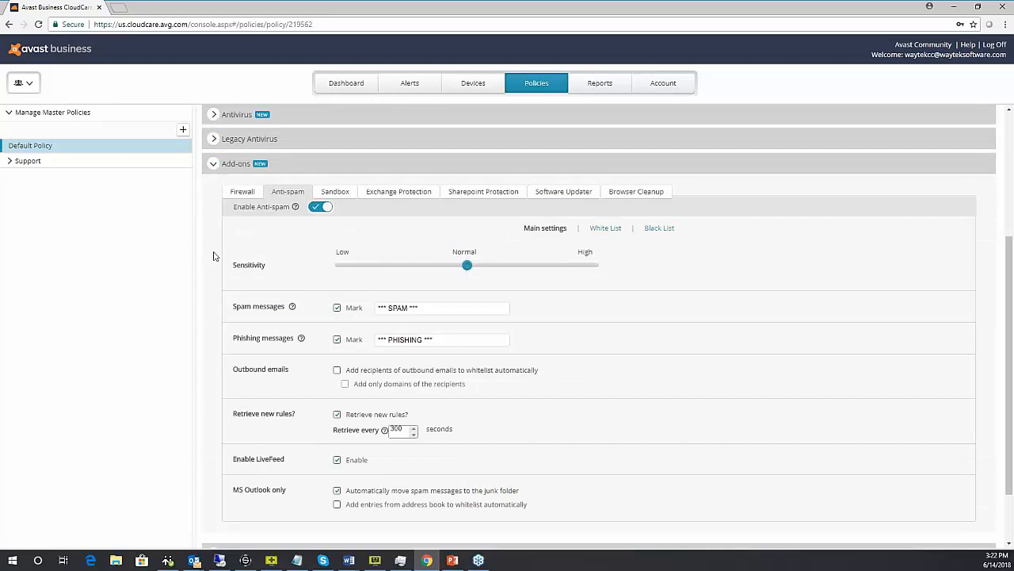
pyautogui.click(214, 164)
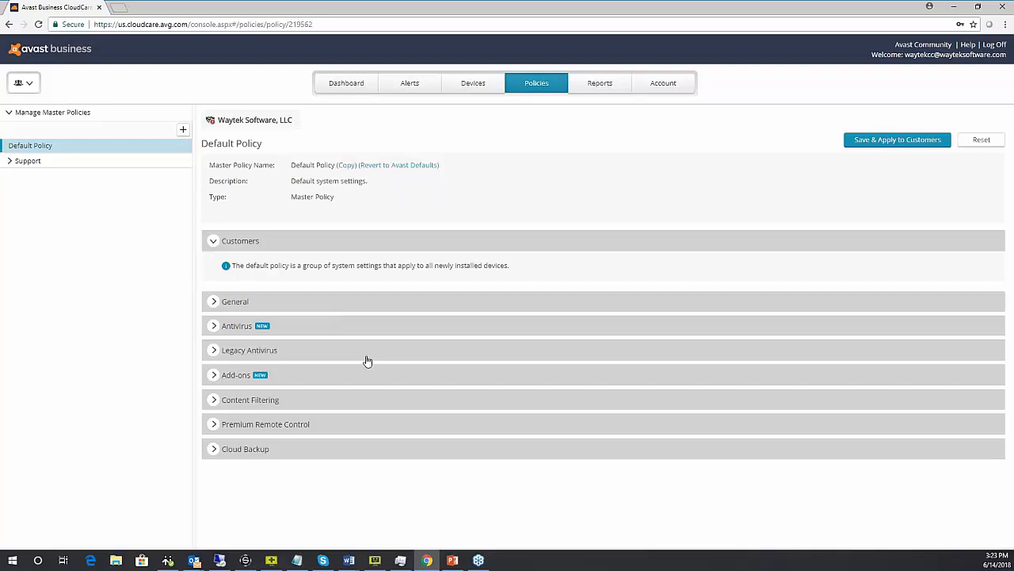
# Step: In the content filtering categories, set Finance and Investing in the Business group to Warn
pyautogui.click(214, 400)
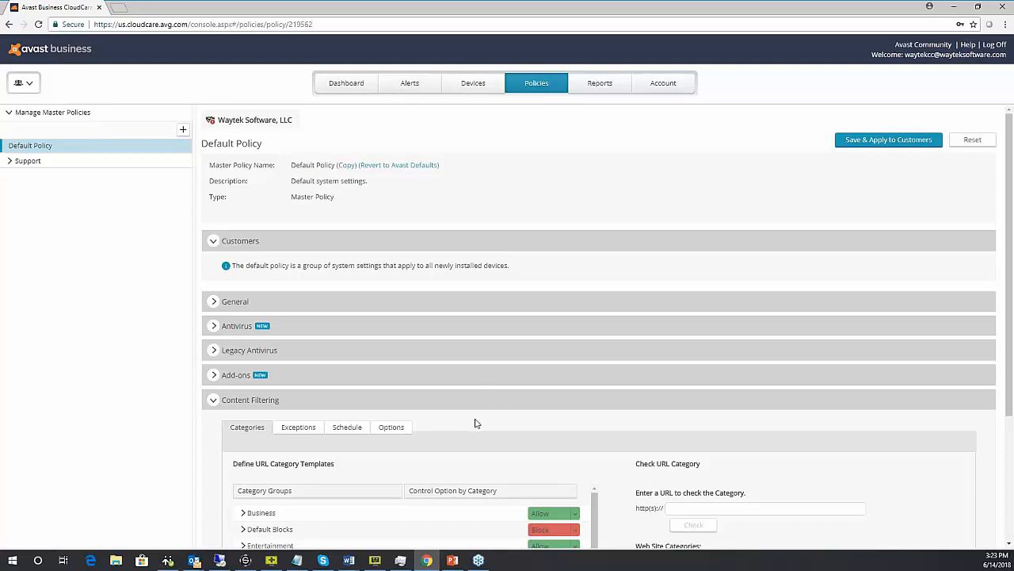
pyautogui.scroll(-2, 476, 423)
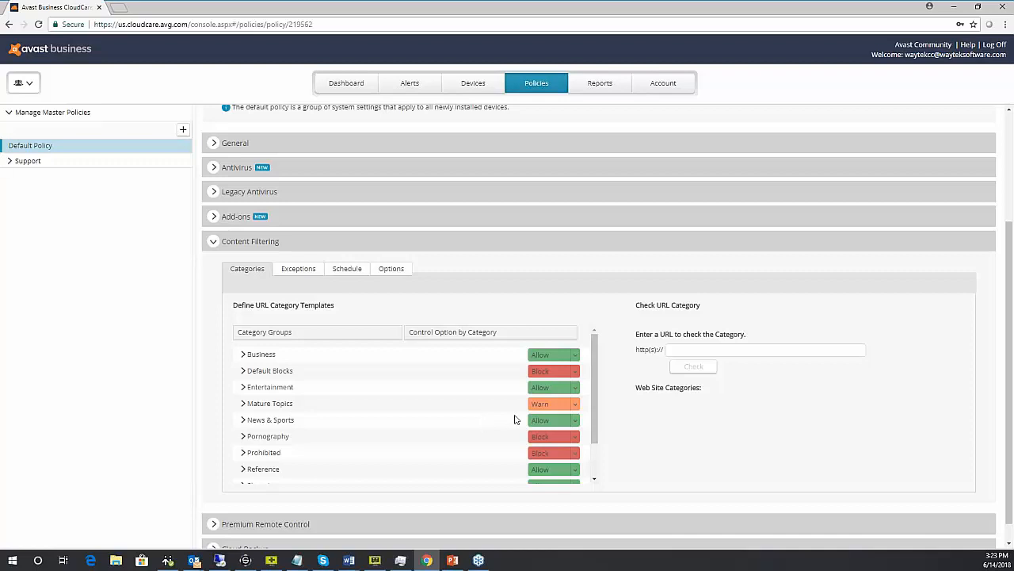
pyautogui.scroll(-2, 586, 349)
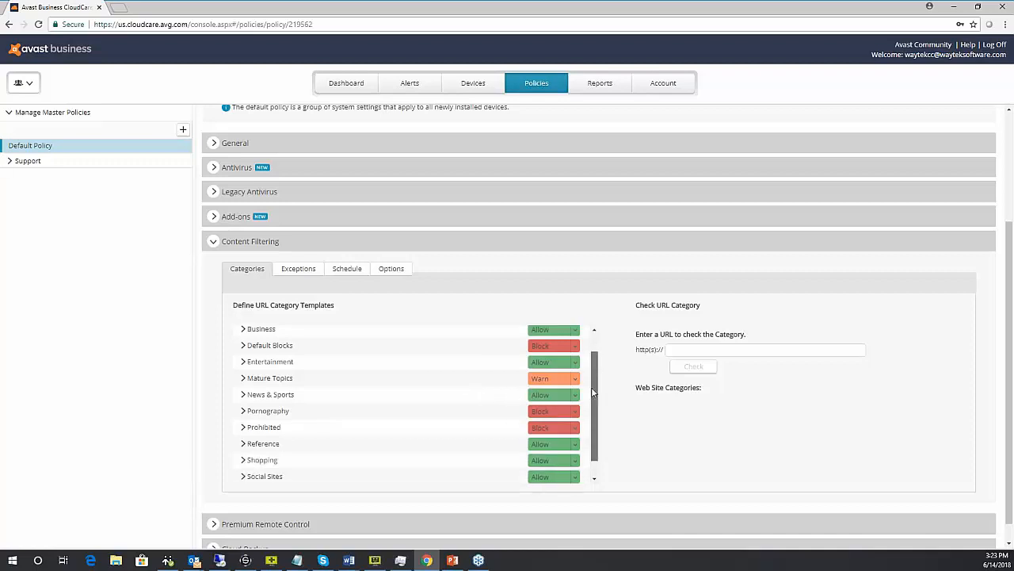
pyautogui.scroll(2, 586, 349)
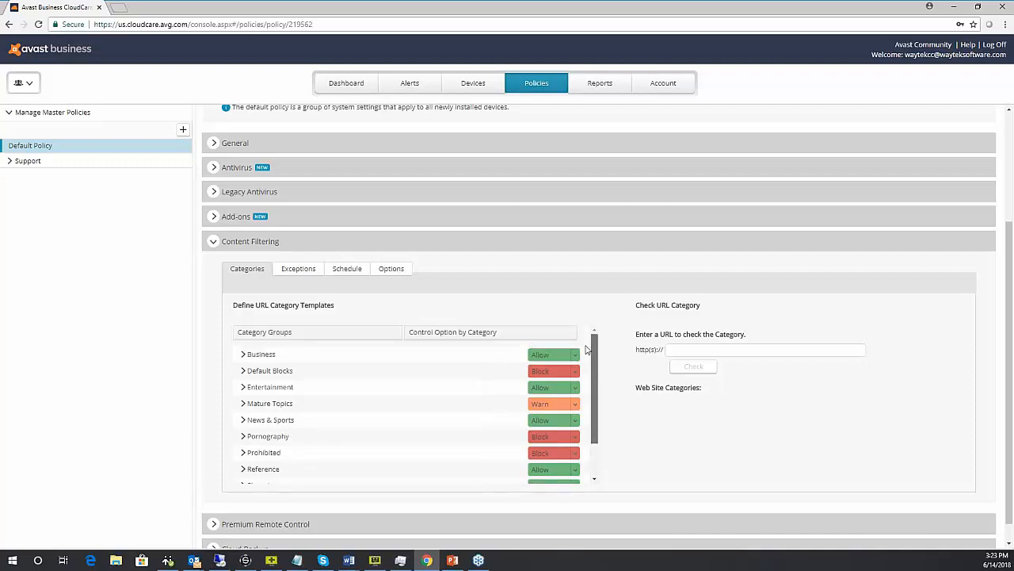
pyautogui.click(243, 357)
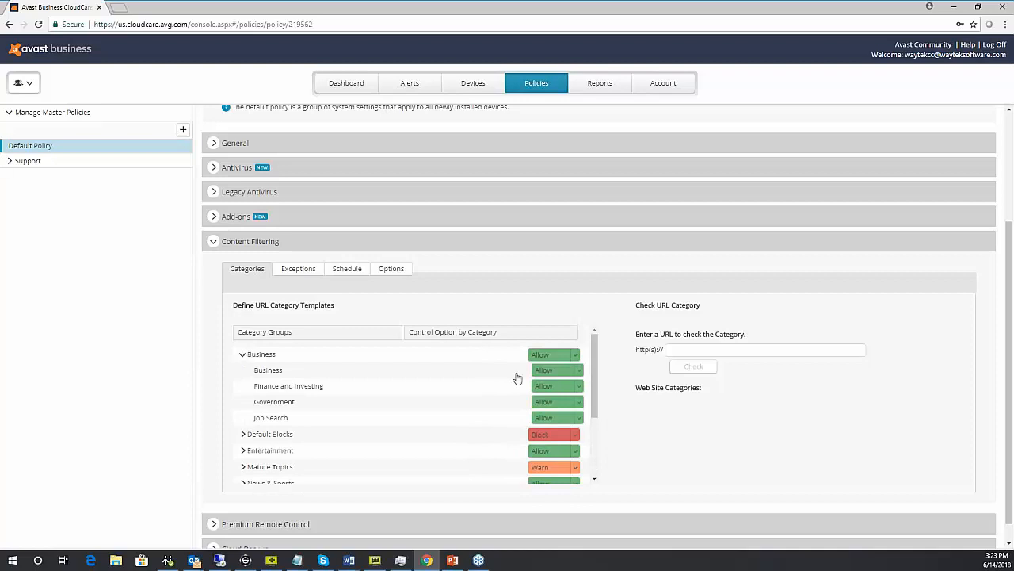
pyautogui.click(576, 388)
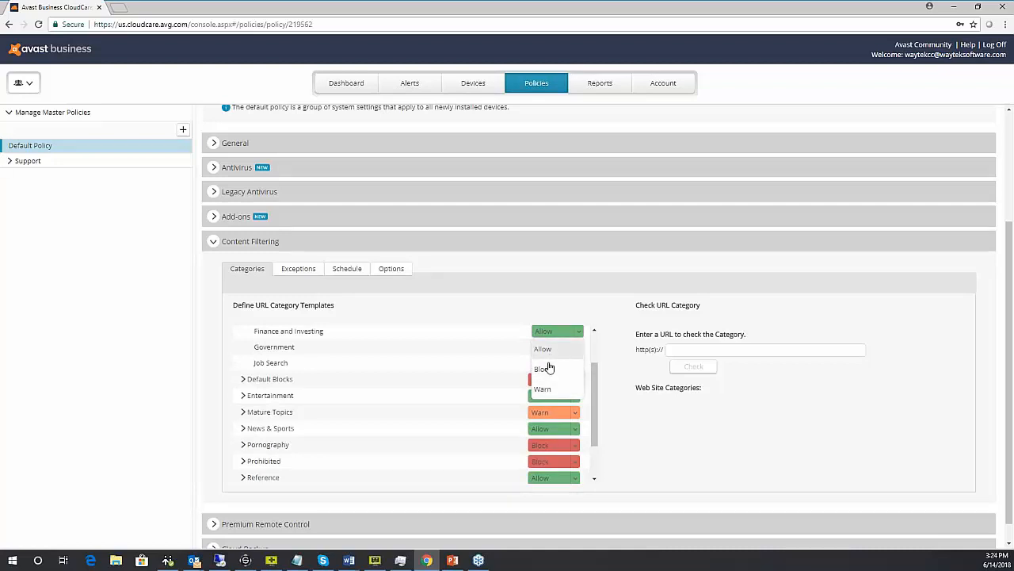
pyautogui.click(551, 389)
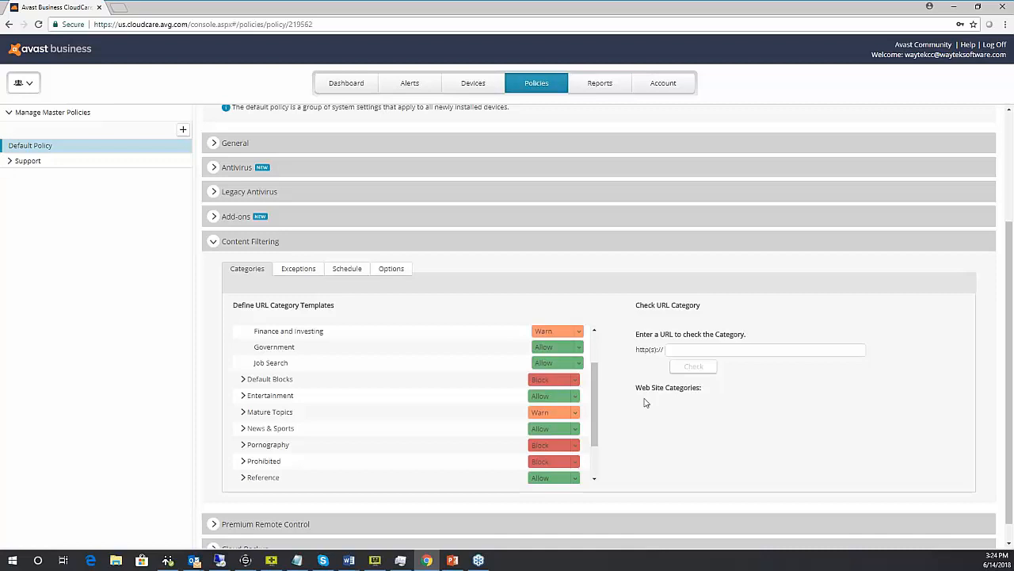
# Step: Check which content filtering category the URL linkedin.com belongs to
pyautogui.scroll(-1, 656, 412)
pyautogui.click(729, 327)
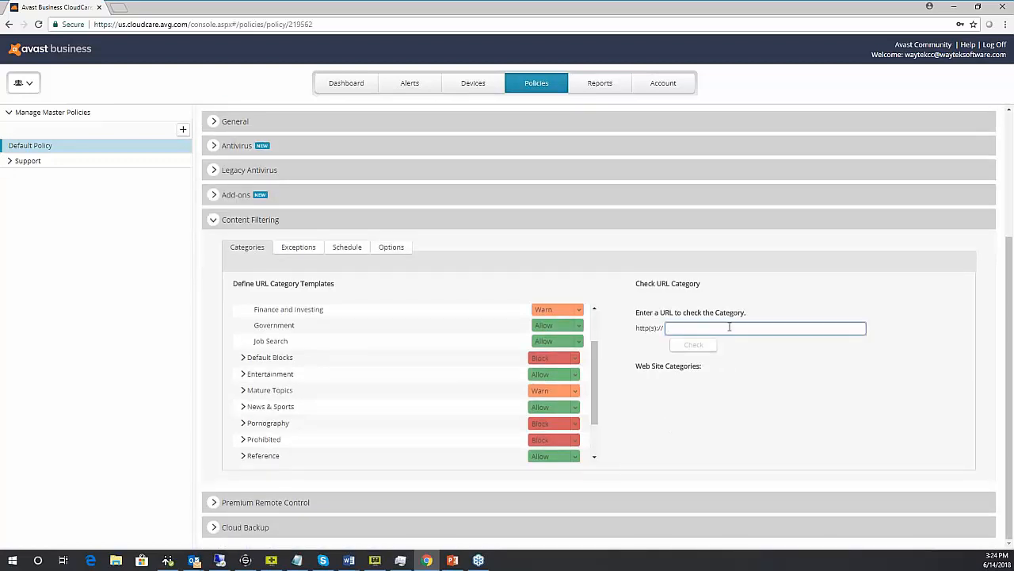
pyautogui.write('linkedin.com')
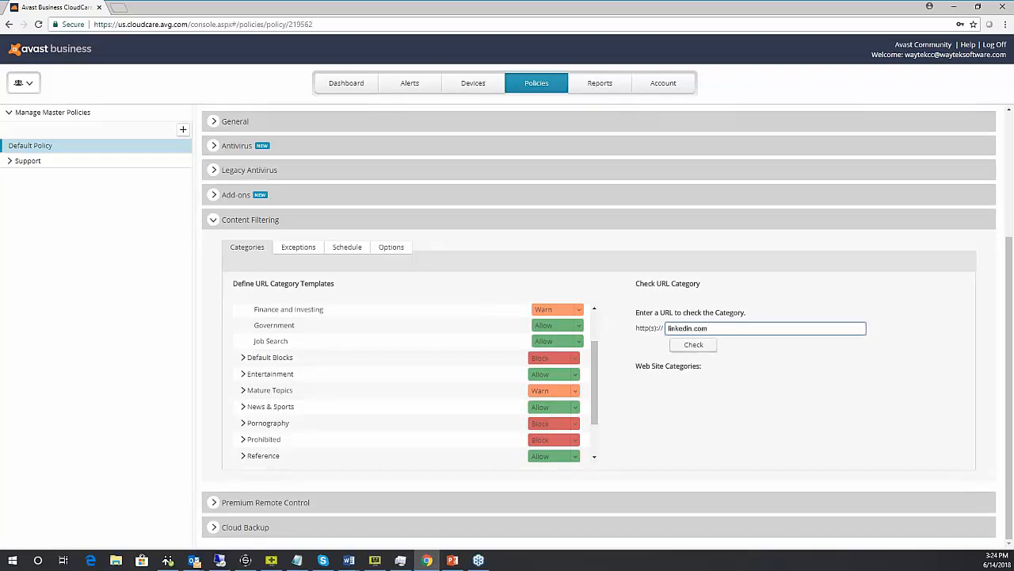
pyautogui.click(712, 346)
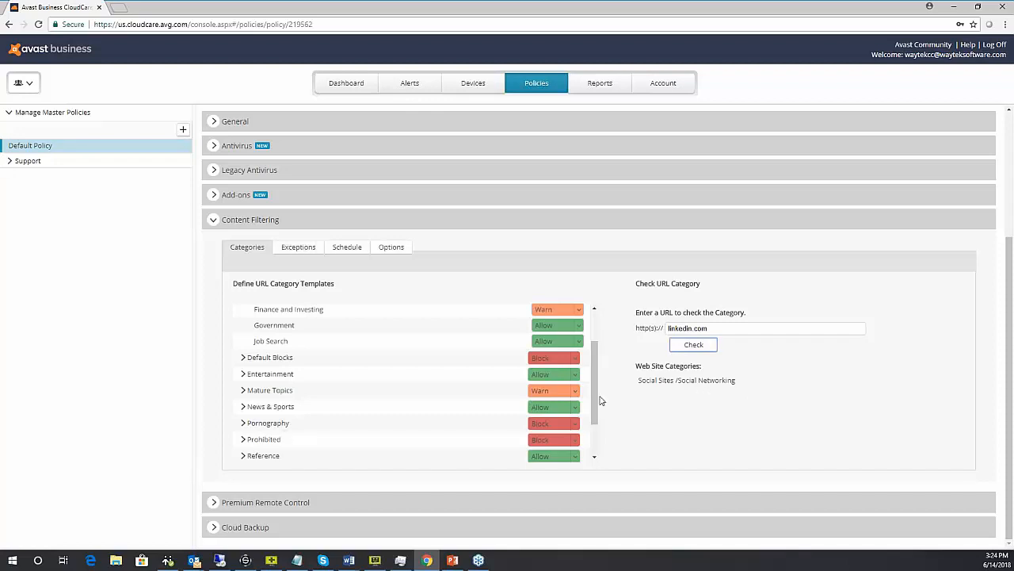
# Step: Add linkedin.com to the allowed web sites in the content filtering exceptions
pyautogui.click(298, 248)
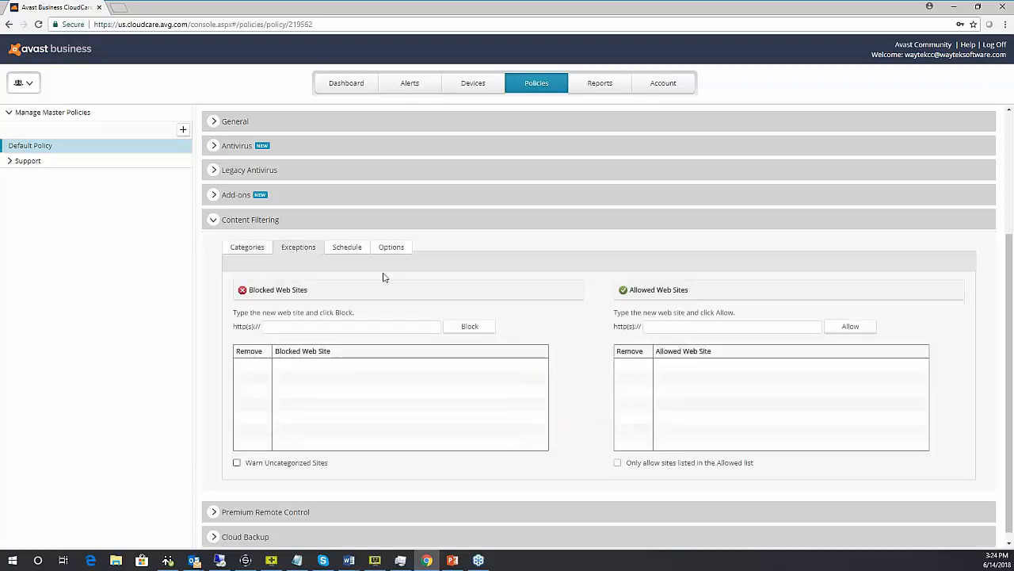
pyautogui.click(302, 331)
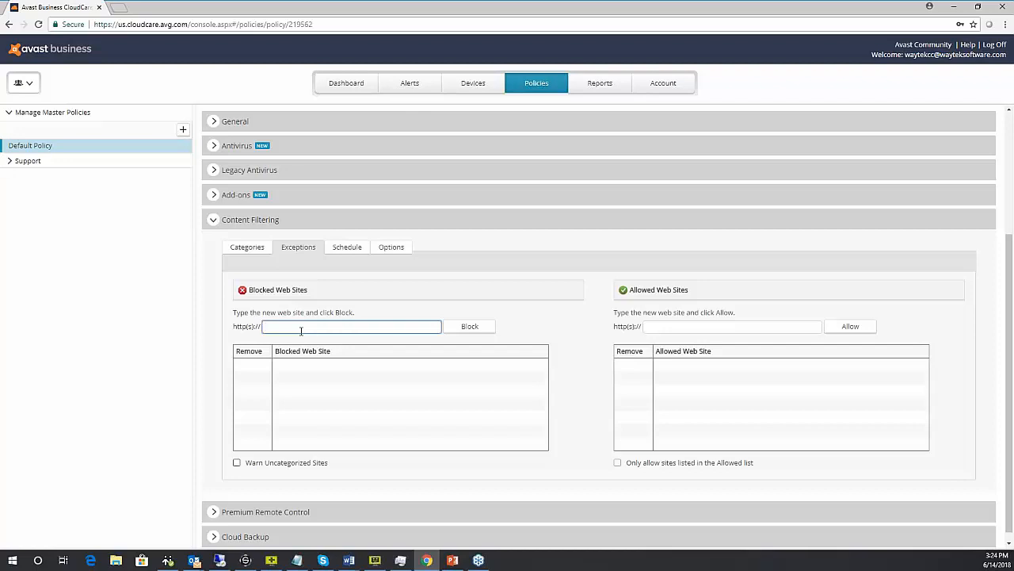
pyautogui.click(667, 332)
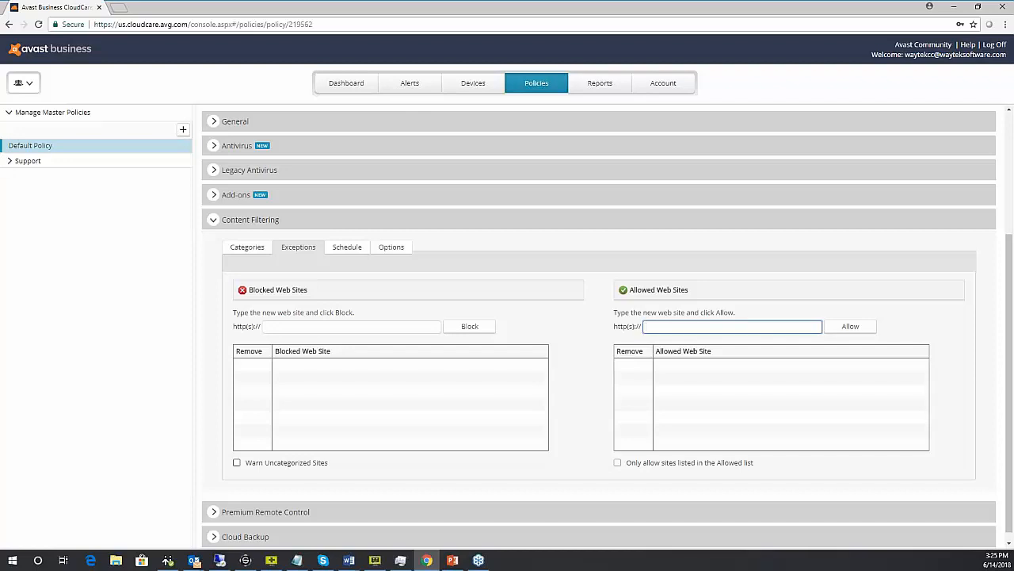
pyautogui.write('linkedin.com')
pyautogui.click(847, 332)
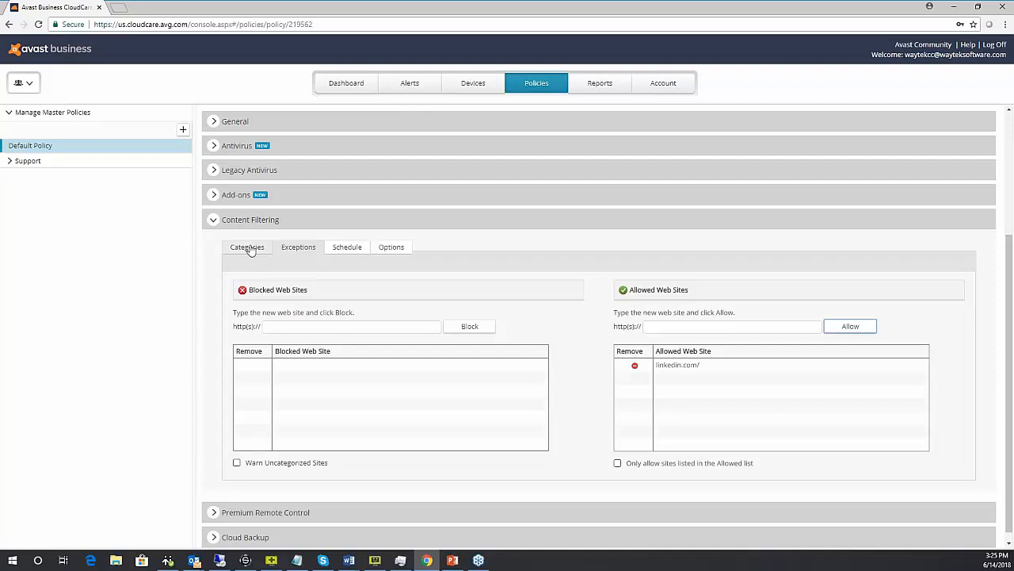
# Step: Try the options for warning on uncategorized sites and allowing only listed sites, and remove linkedin.com from the allowed web sites
pyautogui.click(238, 463)
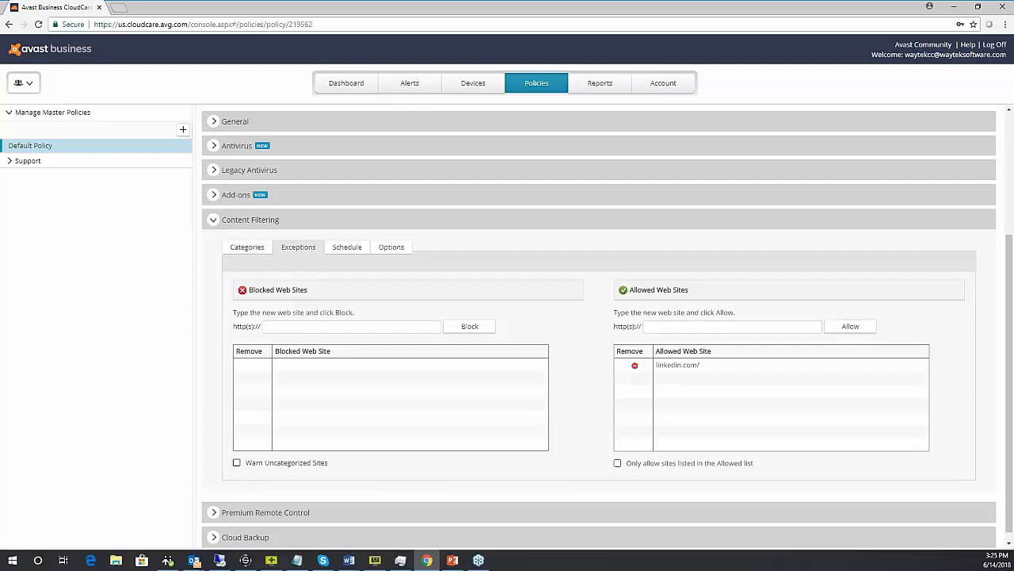
pyautogui.click(254, 467)
pyautogui.click(237, 463)
pyautogui.click(618, 464)
pyautogui.click(634, 367)
# Step: Review the content filtering schedule and try out the administrator override password option without entering a password
pyautogui.click(346, 247)
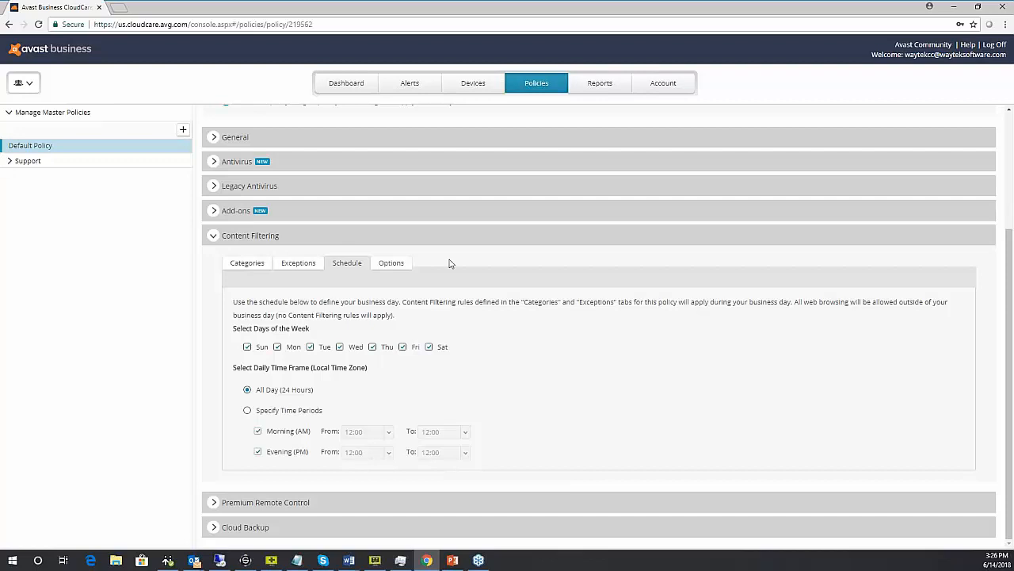
pyautogui.click(392, 263)
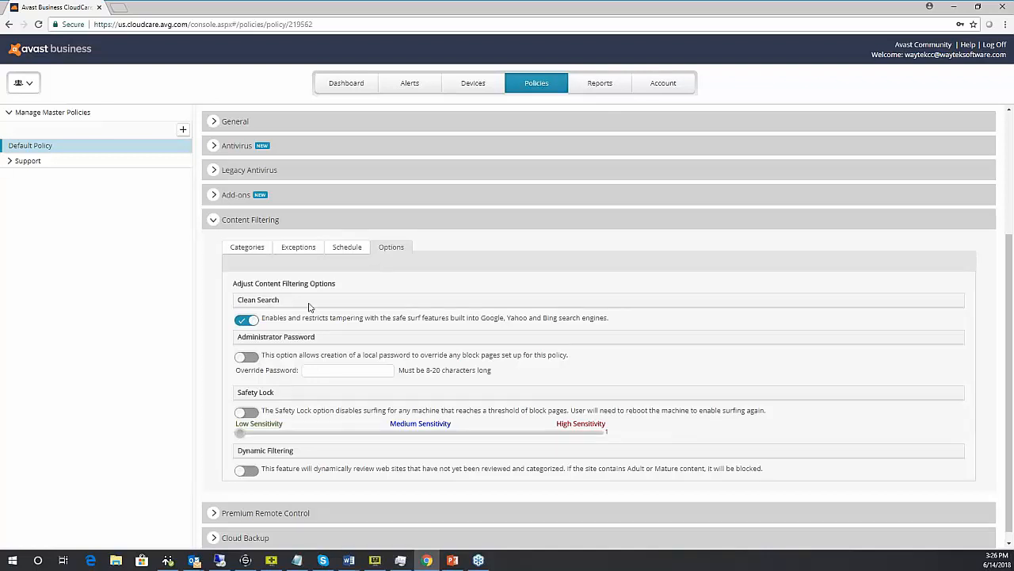
pyautogui.click(246, 358)
pyautogui.click(323, 372)
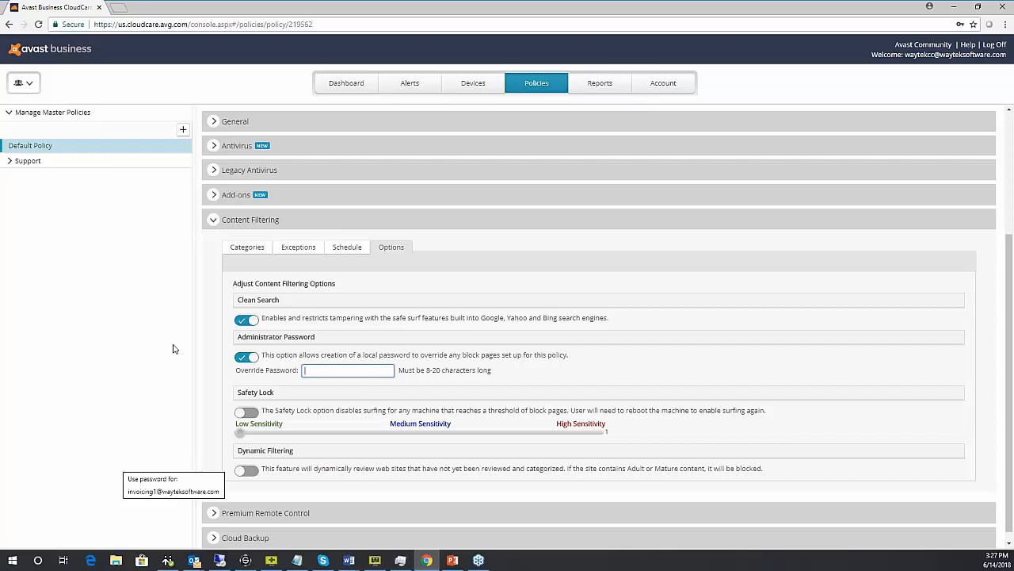
pyautogui.click(245, 357)
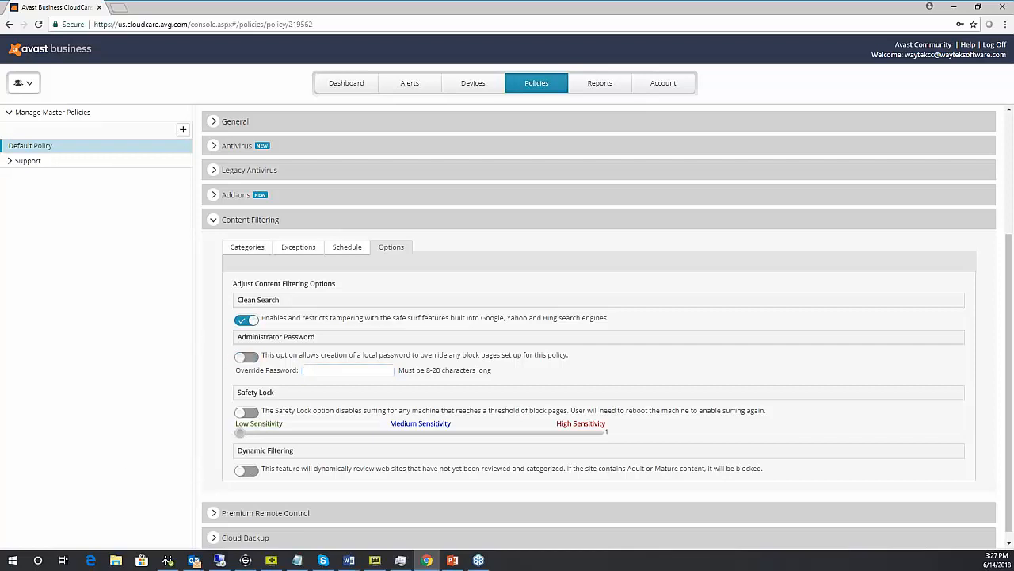
# Step: Enable Safety Lock at low sensitivity and Dynamic Filtering in the content filtering options, and collapse the section
pyautogui.click(249, 413)
pyautogui.click(535, 443)
pyautogui.moveTo(389, 436); pyautogui.dragTo(241, 437)
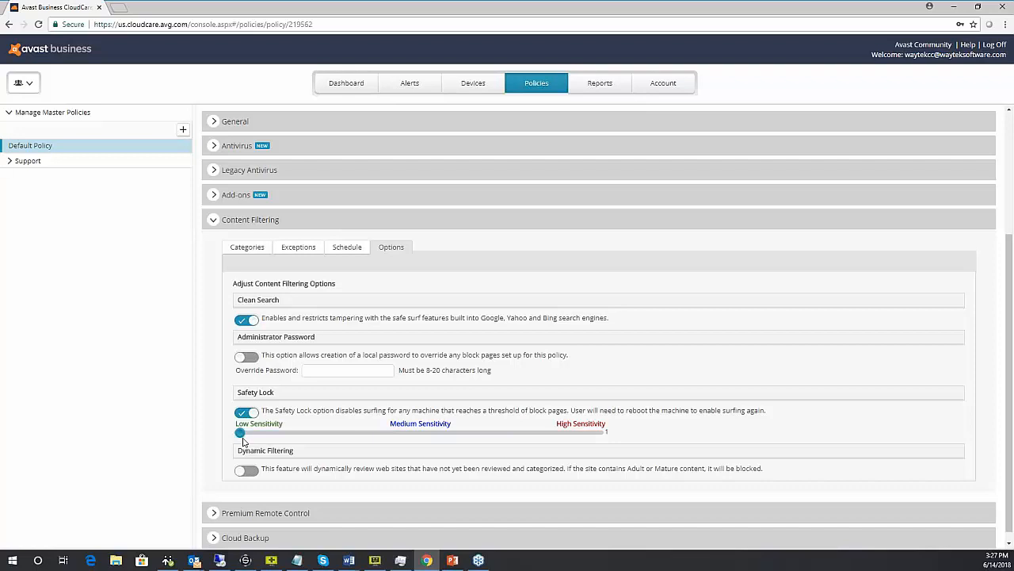
pyautogui.click(253, 473)
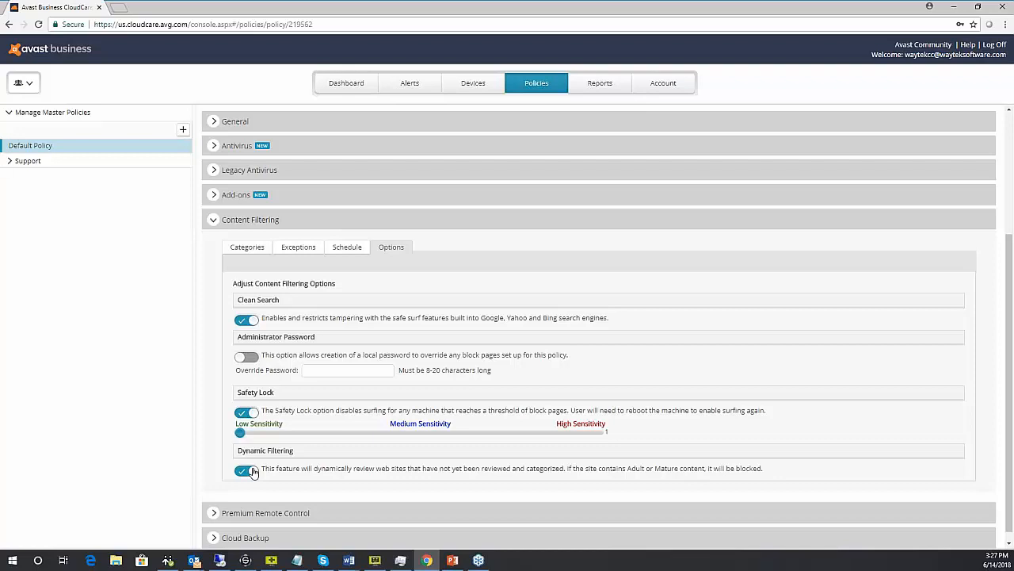
pyautogui.click(214, 221)
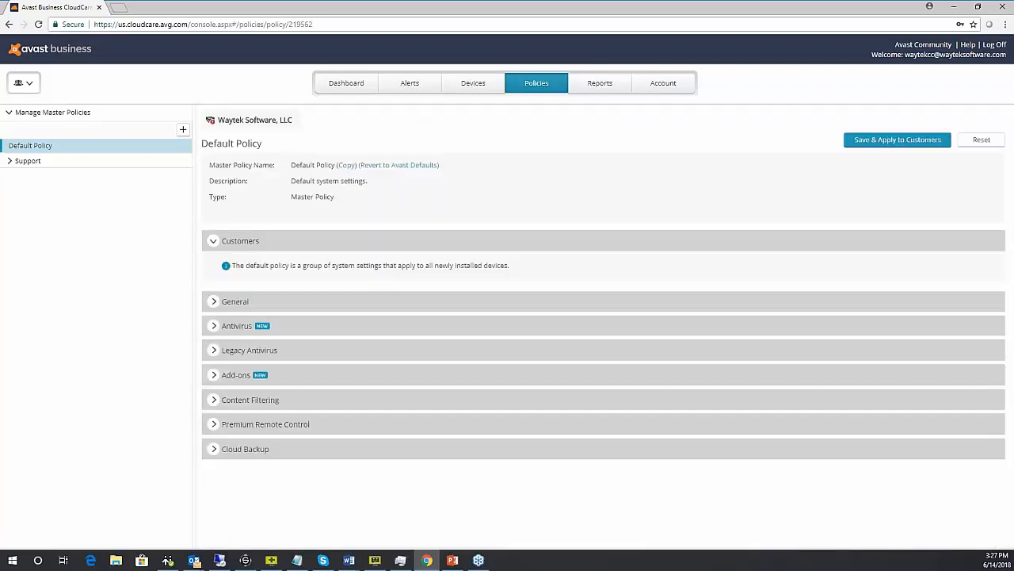
# Step: Try the Premium Remote Control settings: switch host user consent on and off, inspect its message and timeout, and choose High Speed stream quality
pyautogui.click(216, 425)
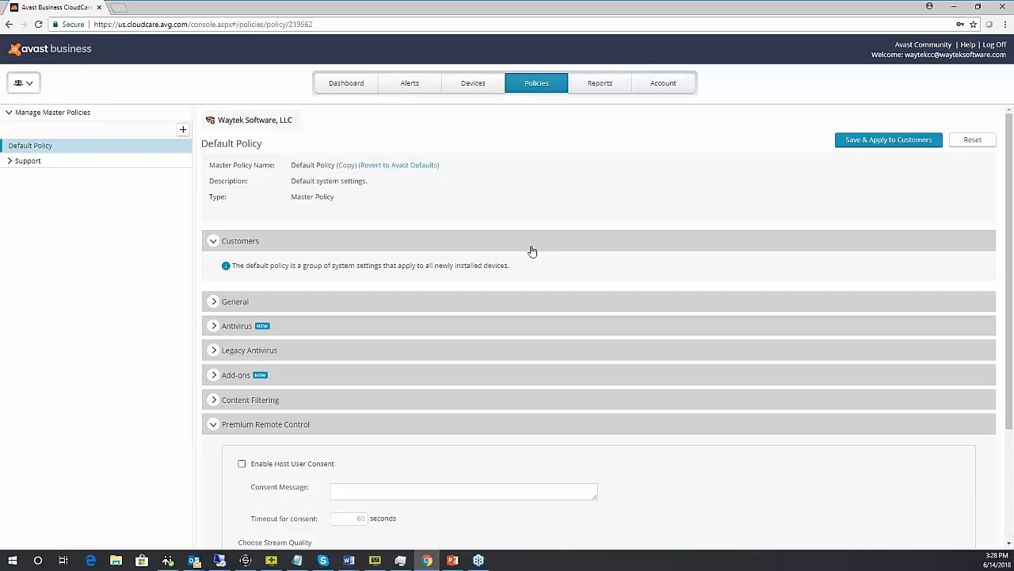
pyautogui.click(241, 463)
pyautogui.click(425, 490)
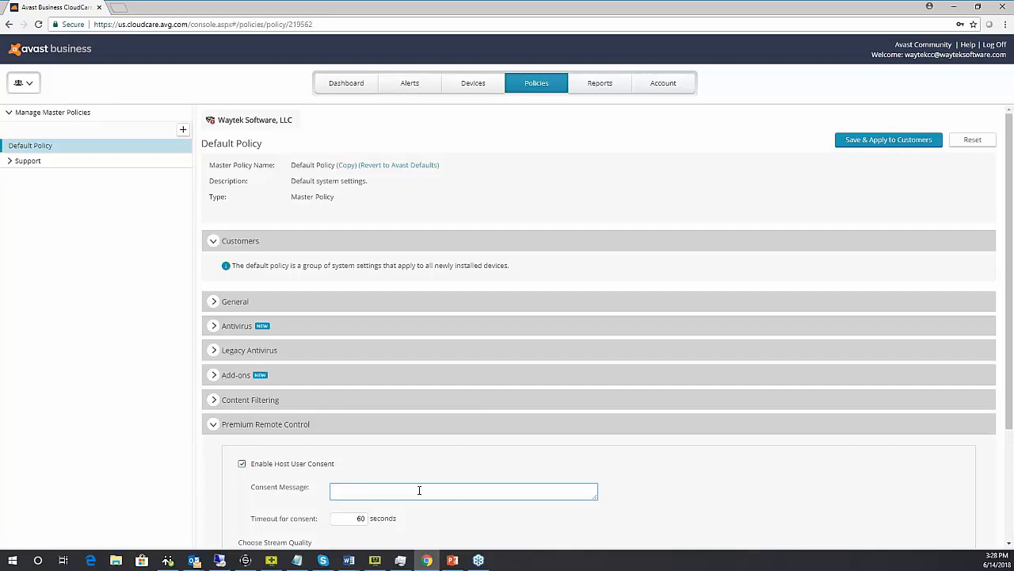
pyautogui.click(419, 490)
pyautogui.scroll(-2, 405, 489)
pyautogui.click(369, 414)
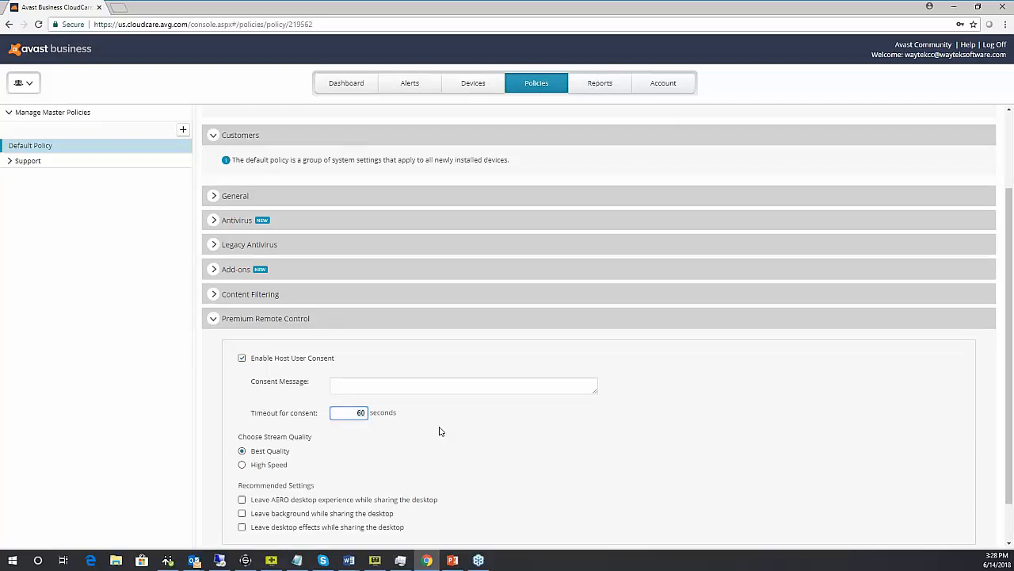
pyautogui.scroll(-1, 463, 430)
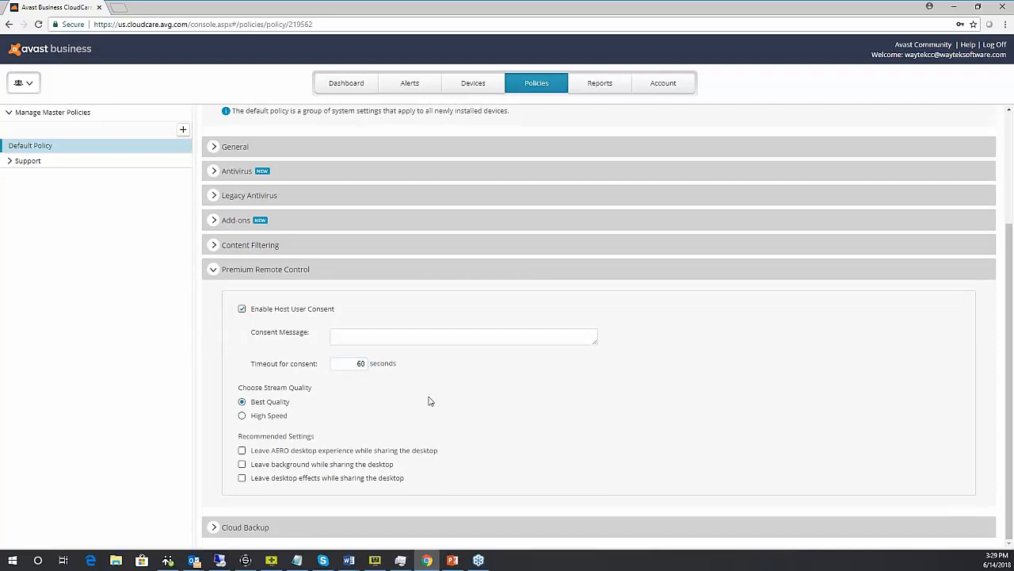
pyautogui.click(242, 415)
pyautogui.click(243, 309)
# Step: Leave the policy with its changes discarded and open the URL Access Report definition in the partner reports
pyautogui.click(602, 92)
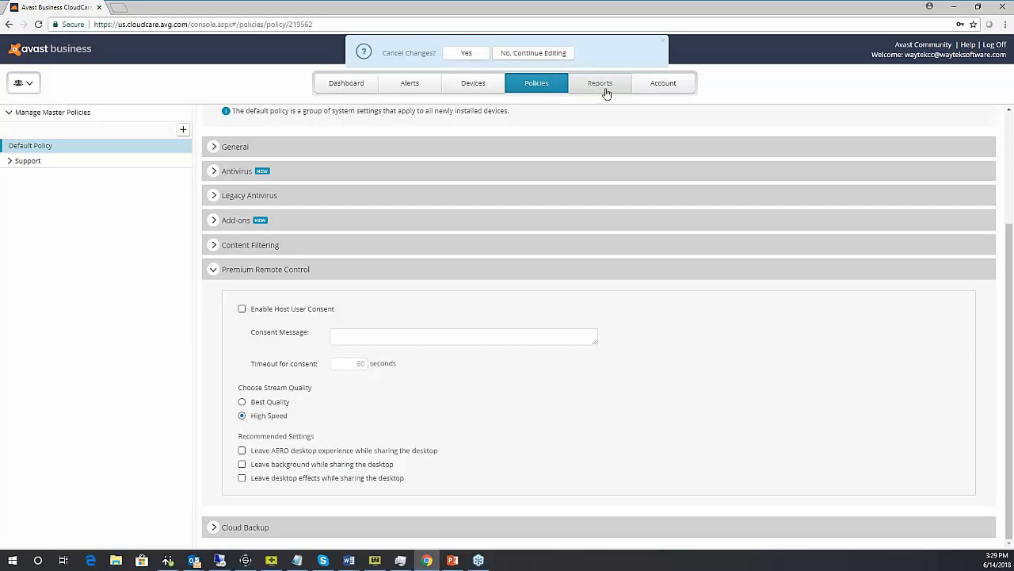
pyautogui.click(466, 52)
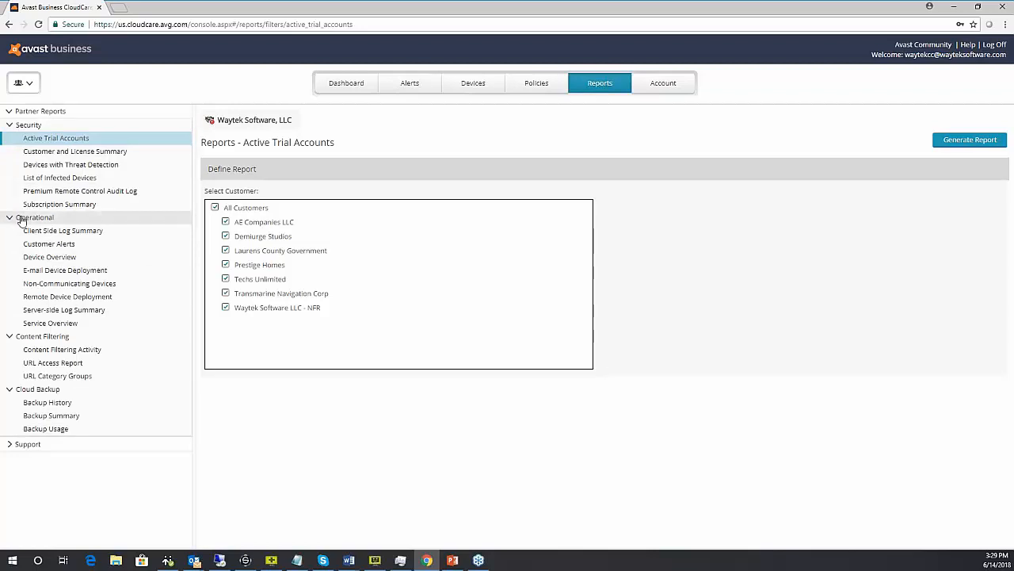
pyautogui.click(68, 365)
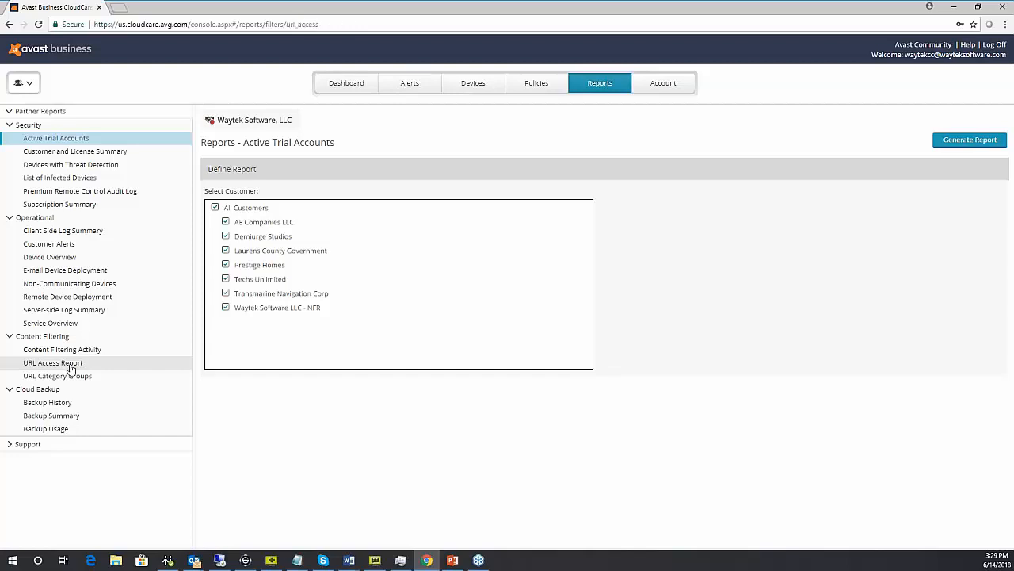
# Step: Generate the URL Access Report for only Waytek Software LLC - NFR over the previous week, and check which actions the report offers
pyautogui.click(216, 207)
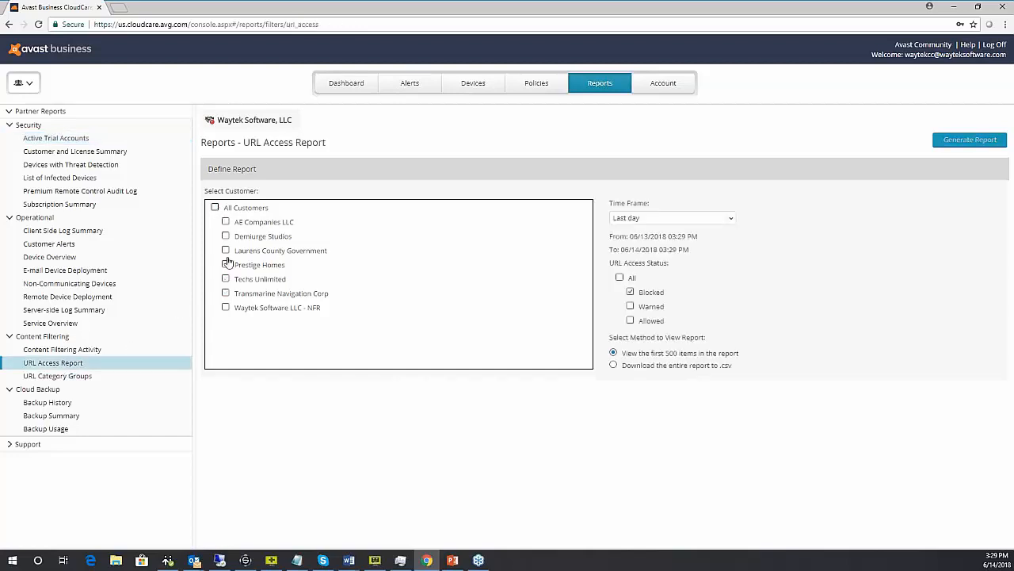
pyautogui.click(225, 307)
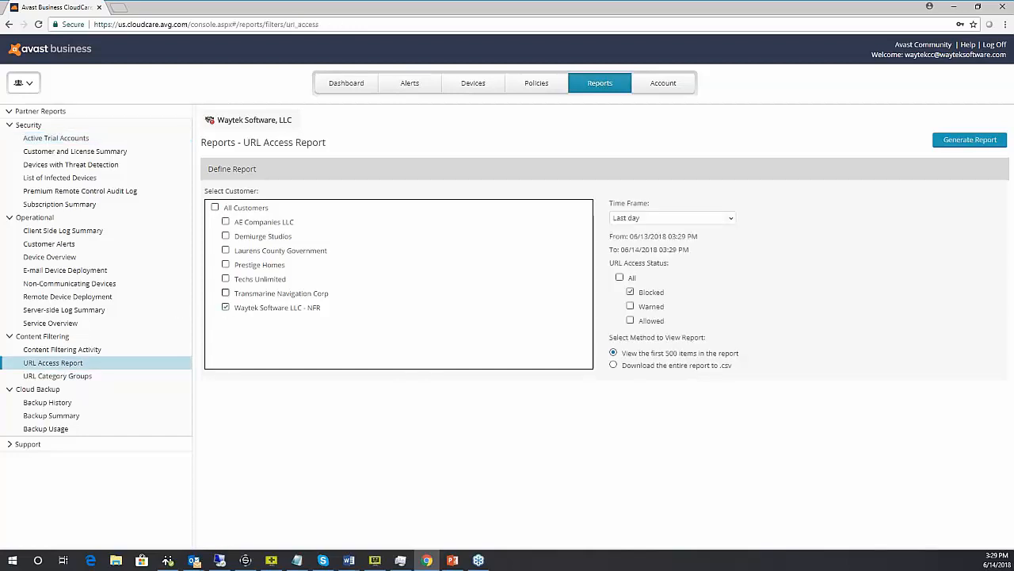
pyautogui.click(669, 218)
pyautogui.click(654, 296)
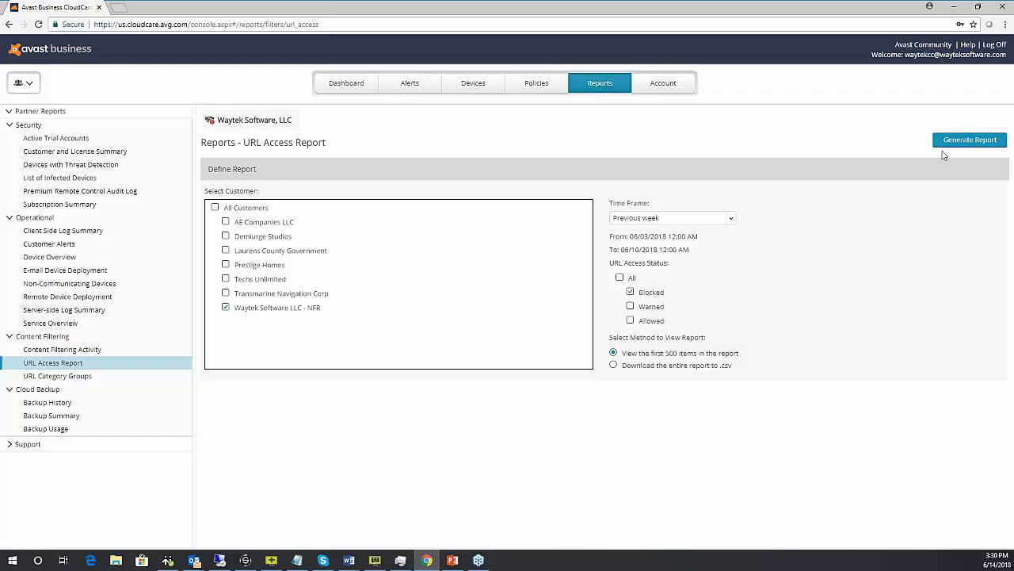
pyautogui.click(959, 142)
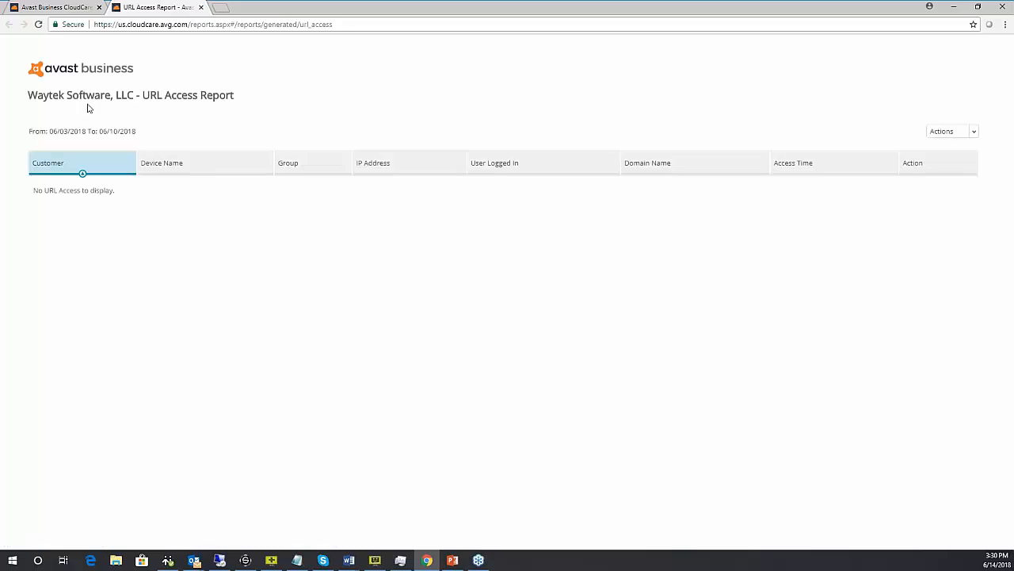
pyautogui.click(955, 132)
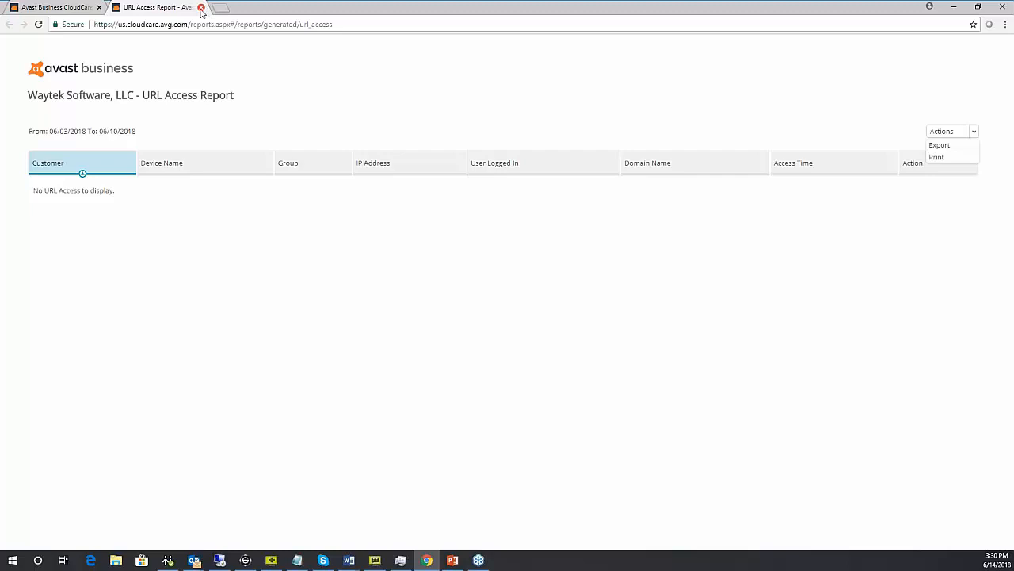
pyautogui.click(70, 7)
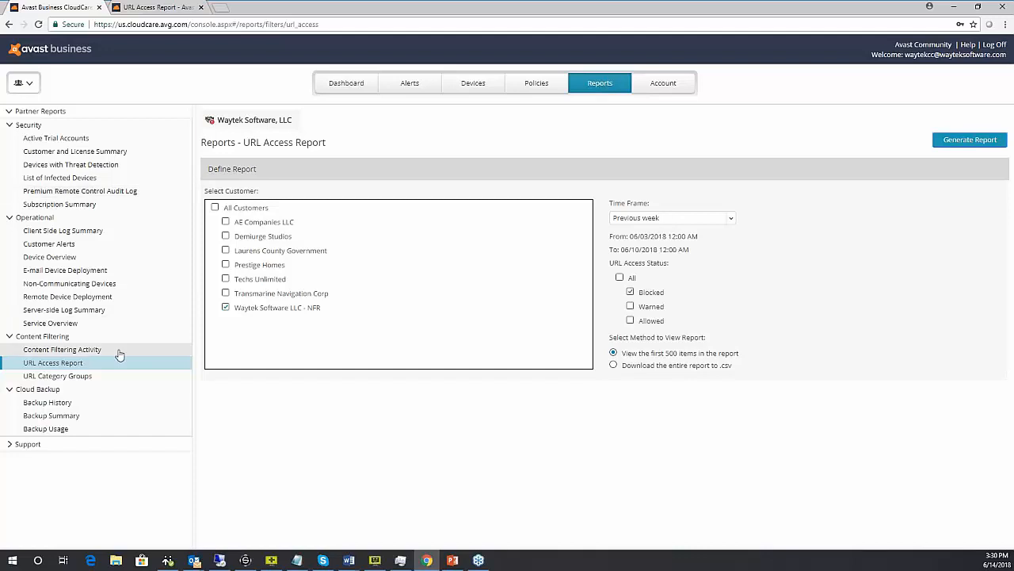
# Step: Review the account's partner profile, invoices and Autotask integration settings
pyautogui.click(673, 85)
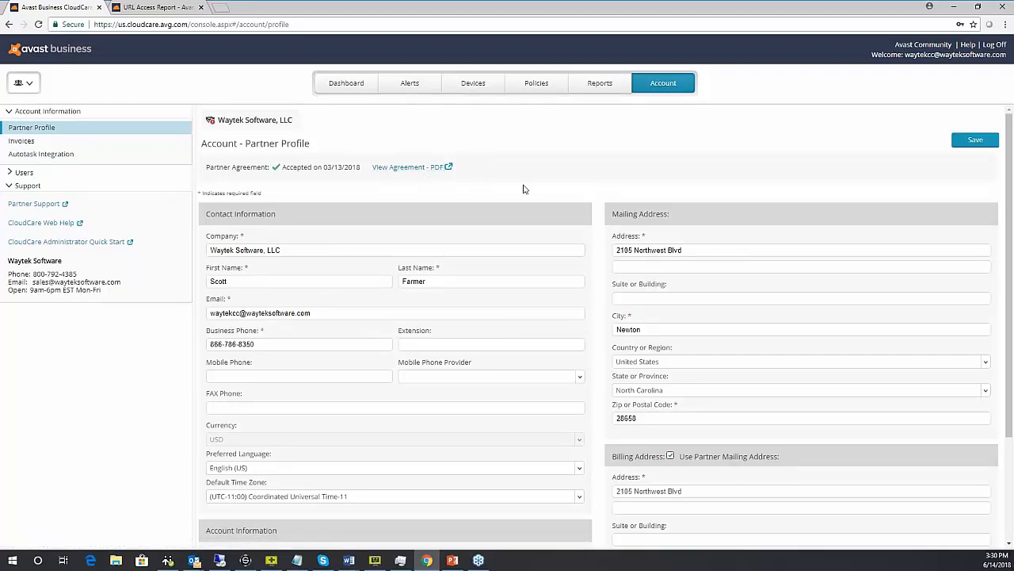
pyautogui.scroll(-3, 517, 231)
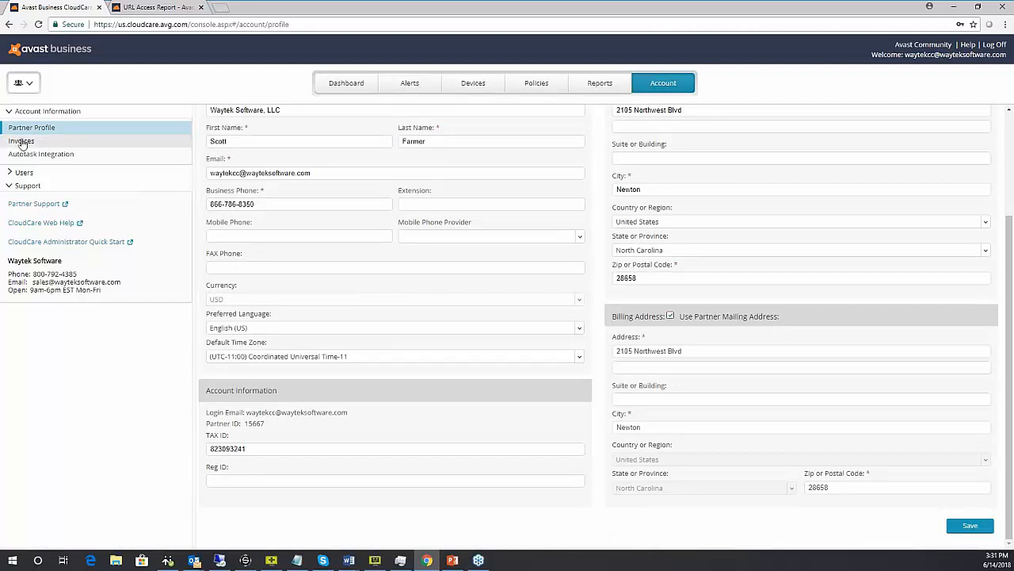
pyautogui.click(22, 142)
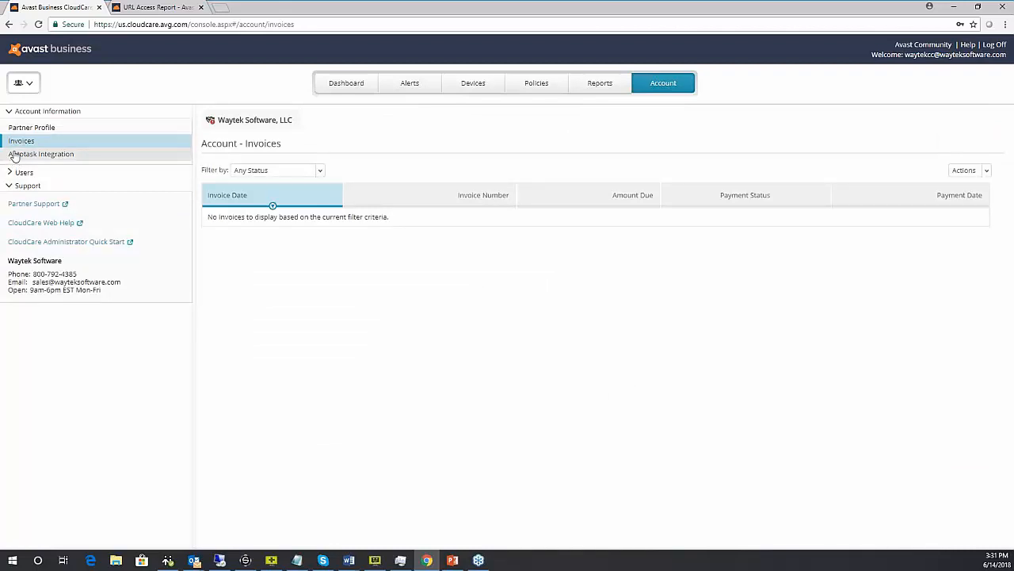
pyautogui.click(14, 157)
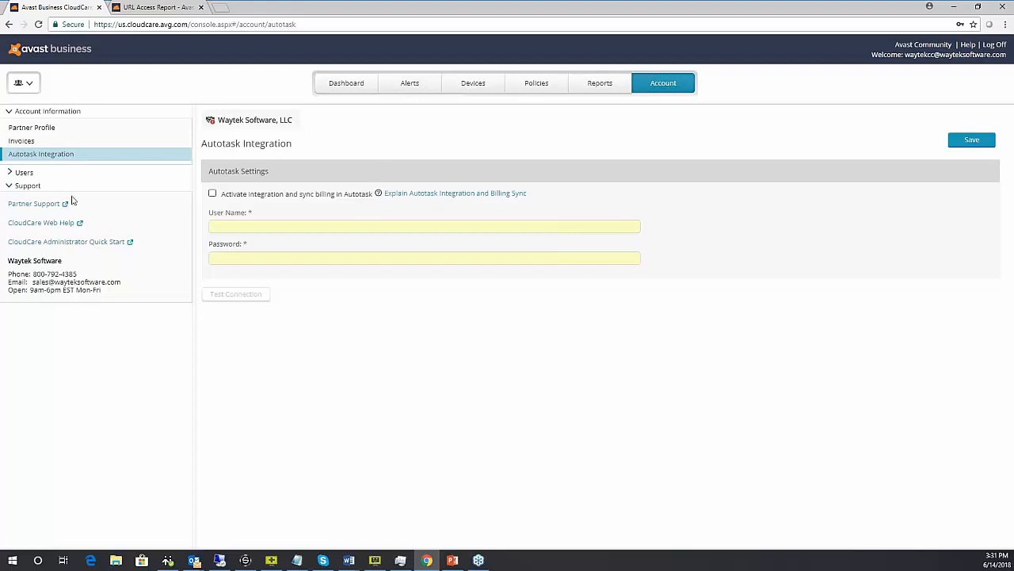
# Step: Open the list of all partner users and examine the permission assigned to the listed user
pyautogui.click(17, 173)
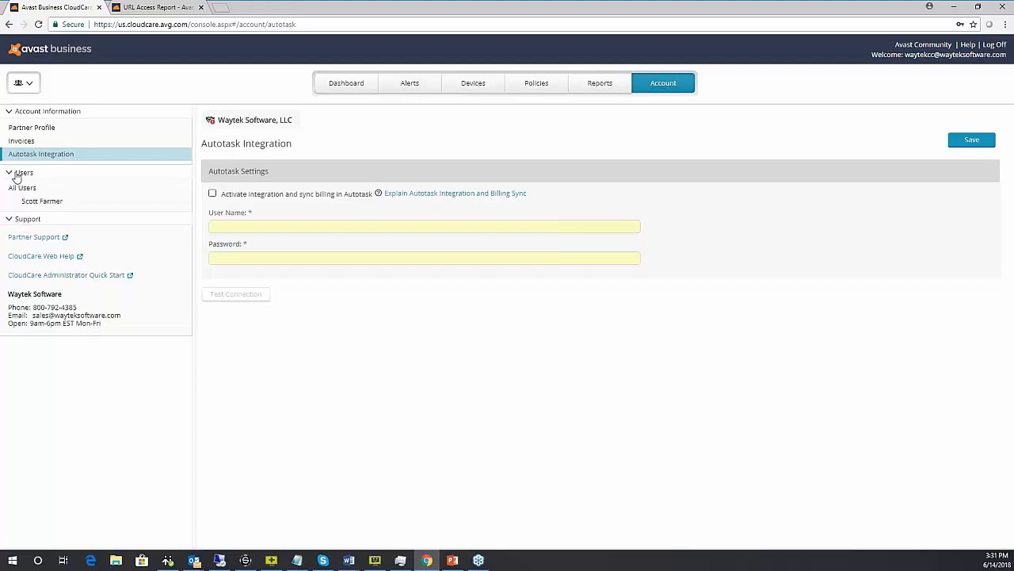
pyautogui.click(24, 188)
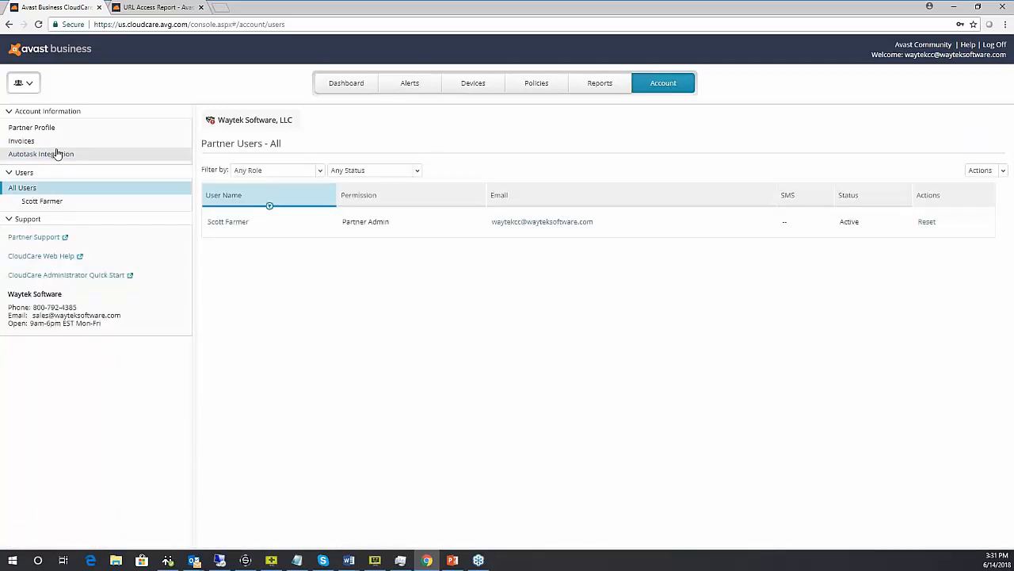
pyautogui.moveTo(351, 223); pyautogui.dragTo(343, 222)
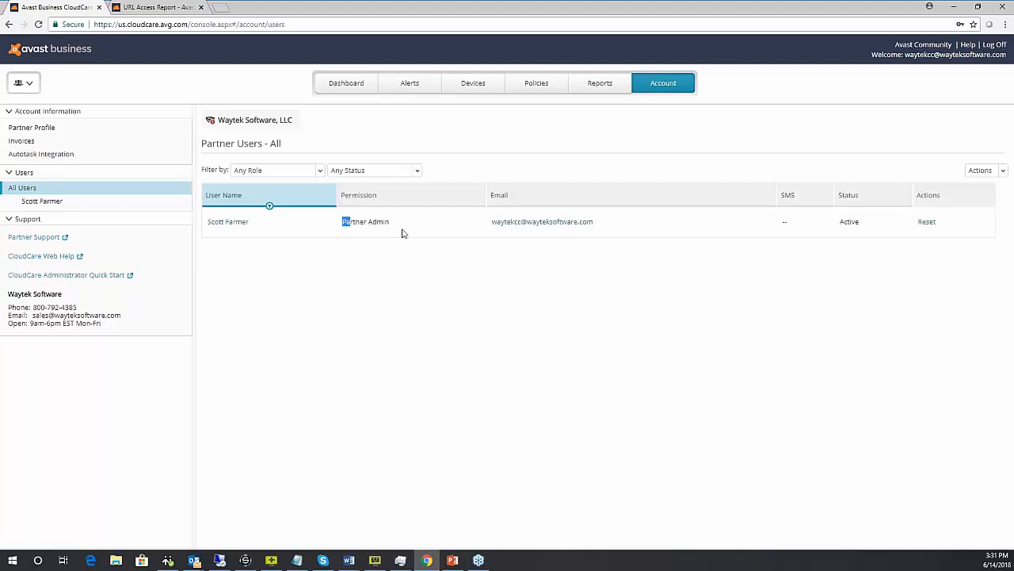
pyautogui.moveTo(402, 233); pyautogui.dragTo(394, 229)
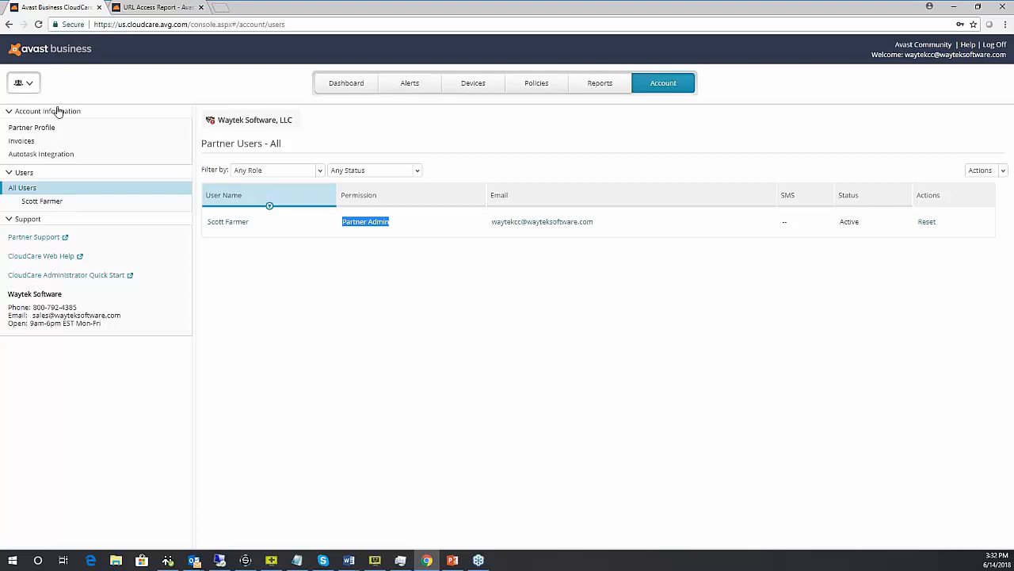
# Step: Return to the partner dashboard and open the Avast Community site
pyautogui.click(347, 82)
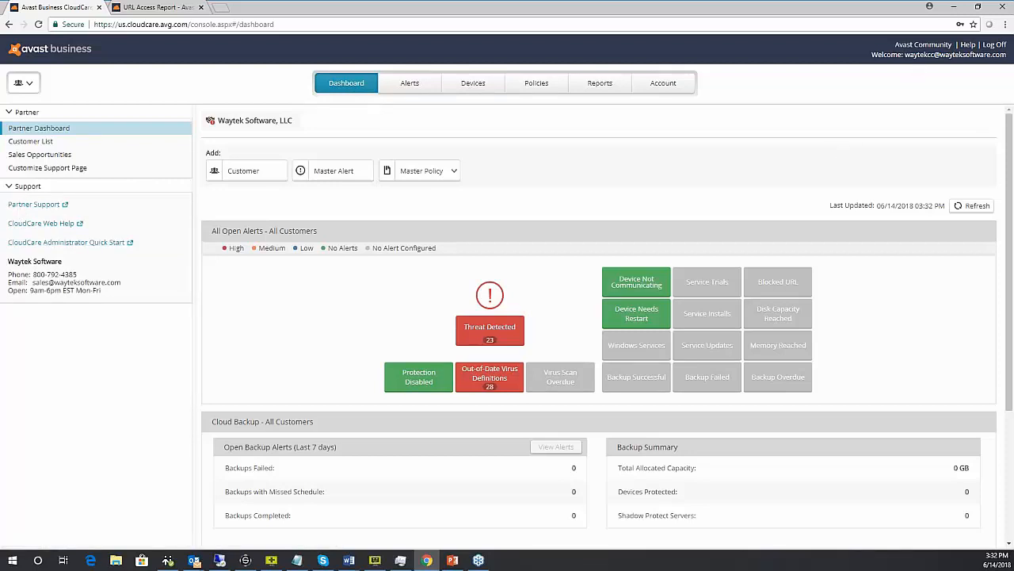
pyautogui.click(919, 46)
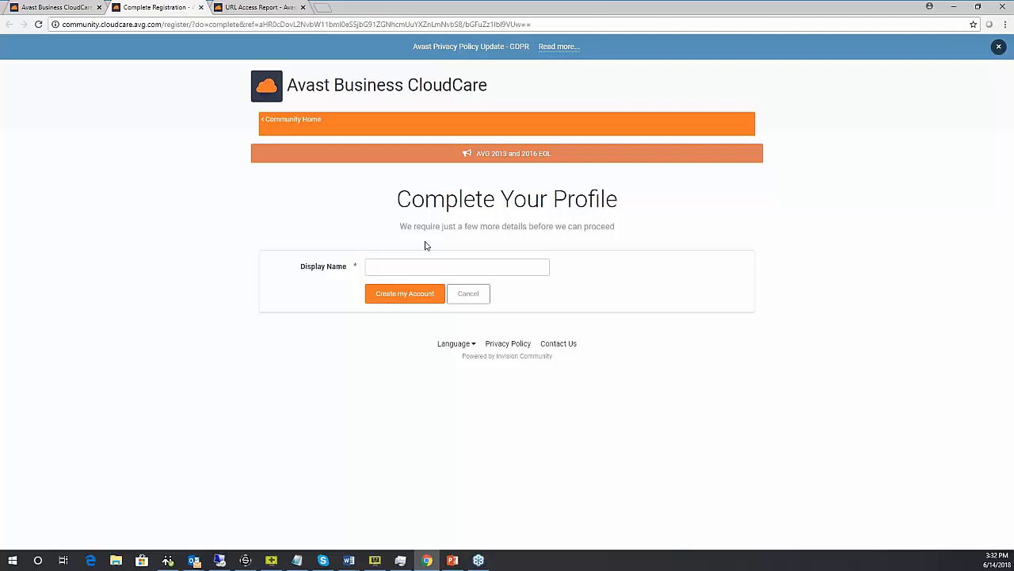
# Step: Switch from the community site back to the partner console and open the Waytek Software LLC - NFR customer's dashboard
pyautogui.click(48, 8)
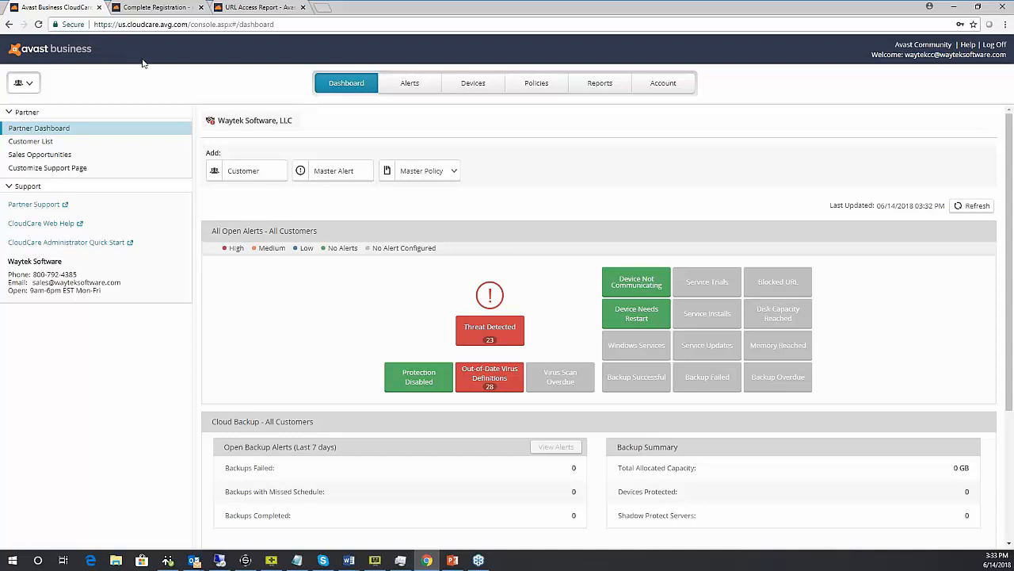
pyautogui.click(23, 83)
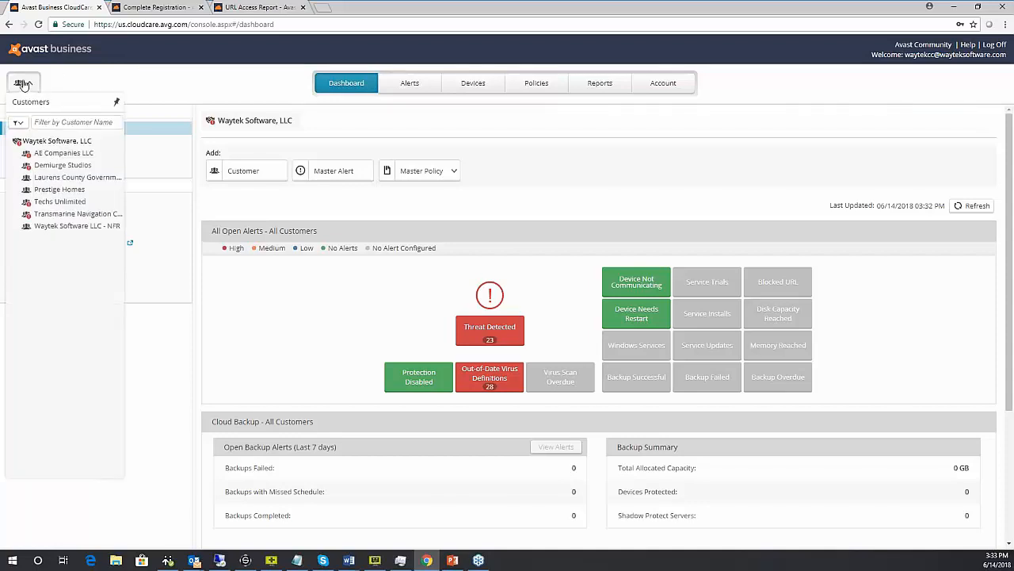
pyautogui.click(68, 227)
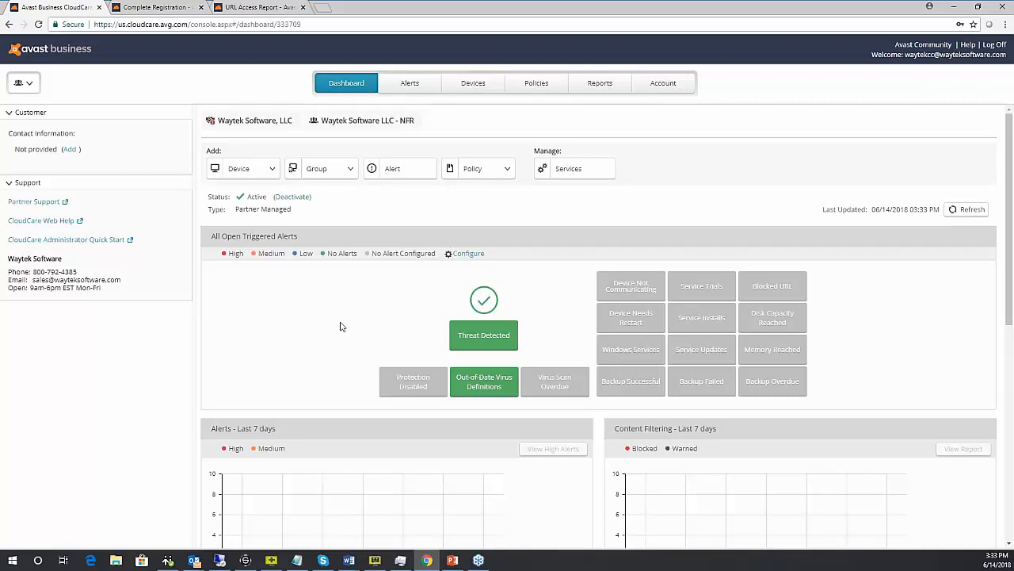
# Step: Check the customer list, and view the triggered alerts and devices of Waytek Software LLC - NFR
pyautogui.click(35, 83)
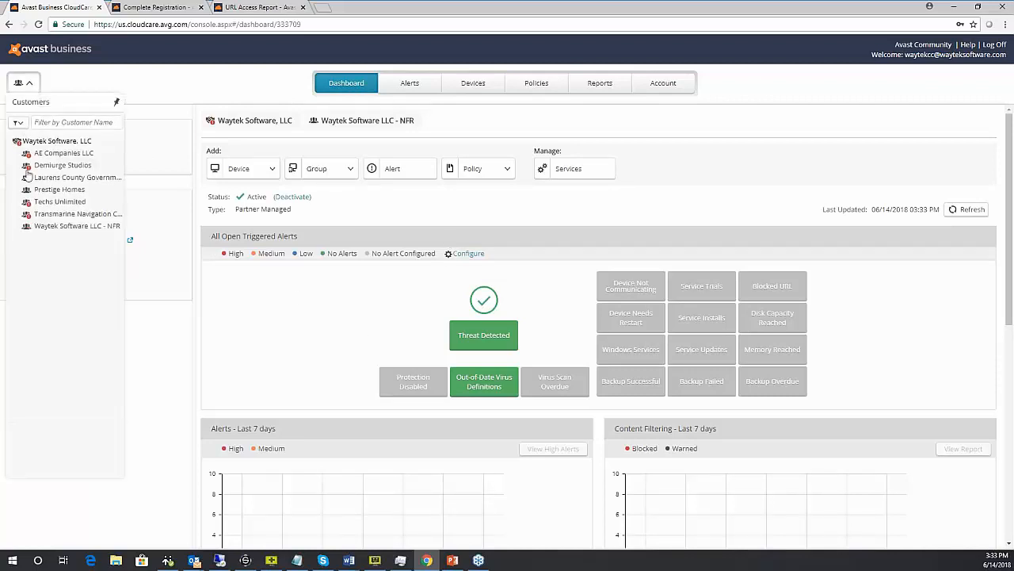
pyautogui.click(305, 318)
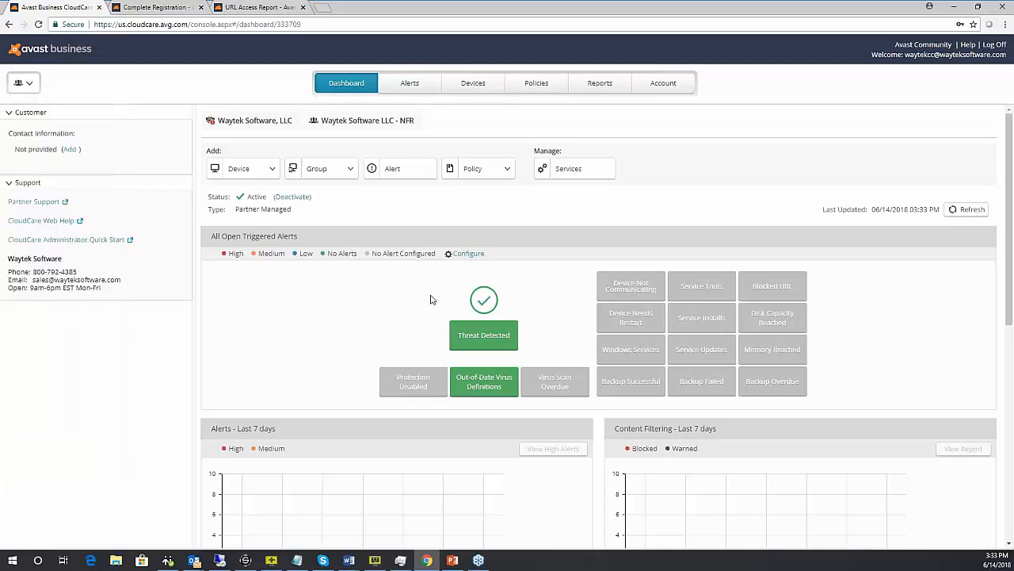
pyautogui.click(421, 87)
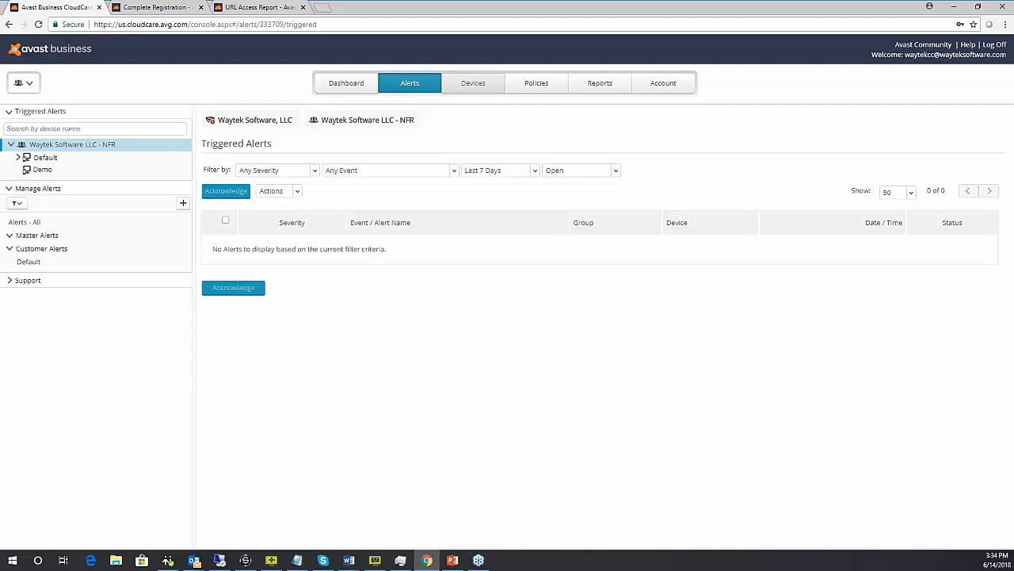
pyautogui.click(473, 82)
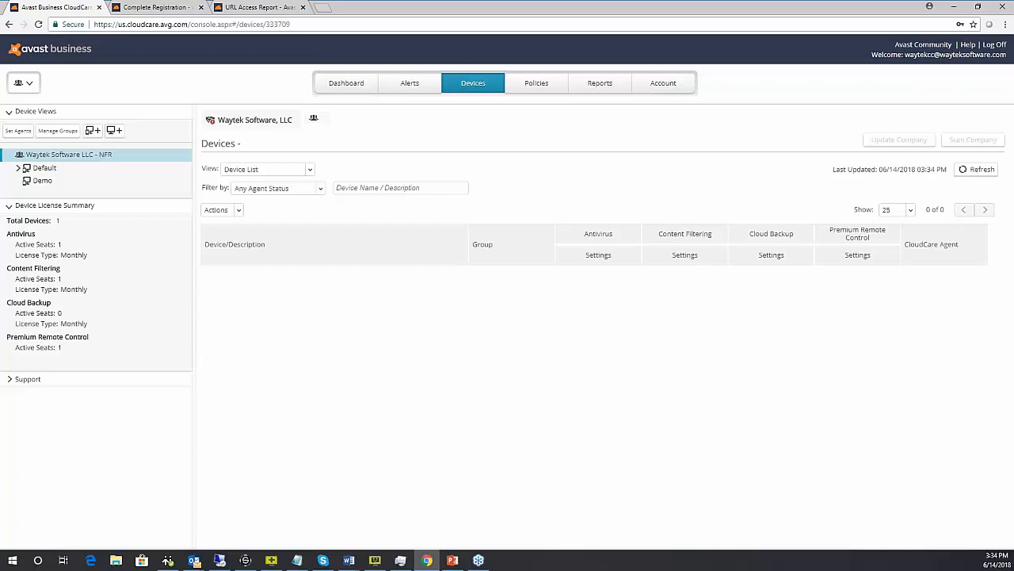
pyautogui.click(115, 132)
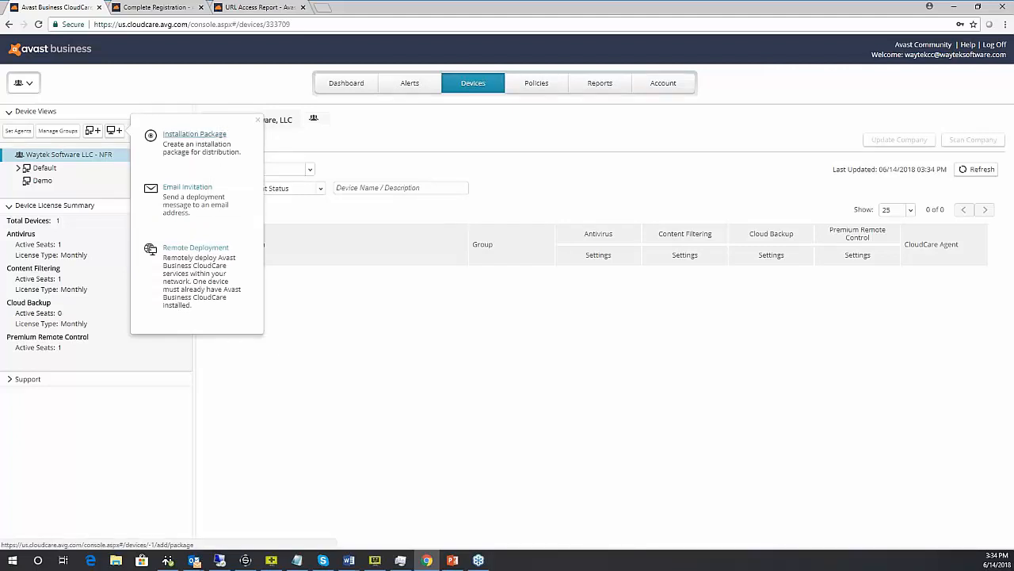
pyautogui.click(194, 134)
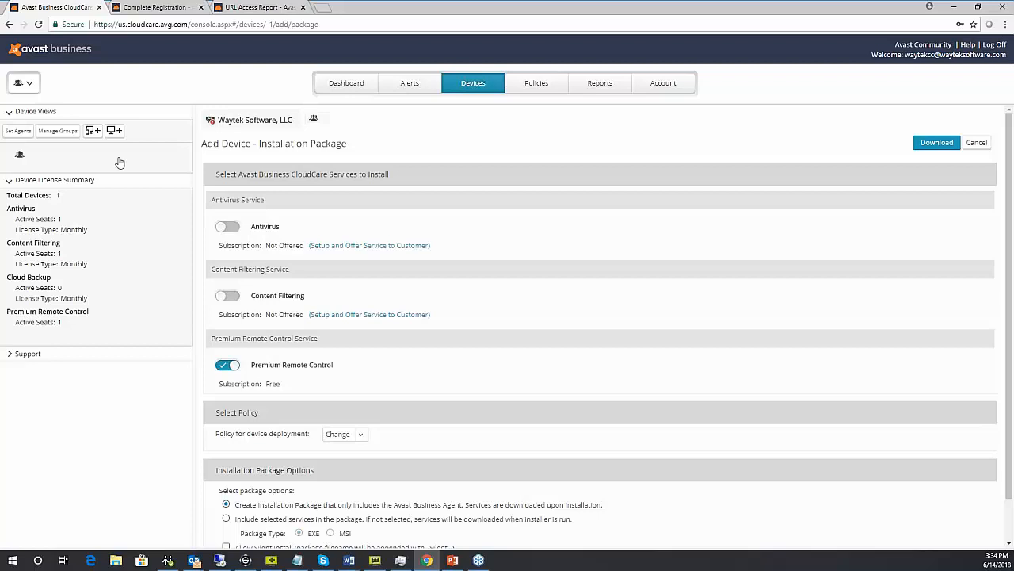
pyautogui.click(24, 83)
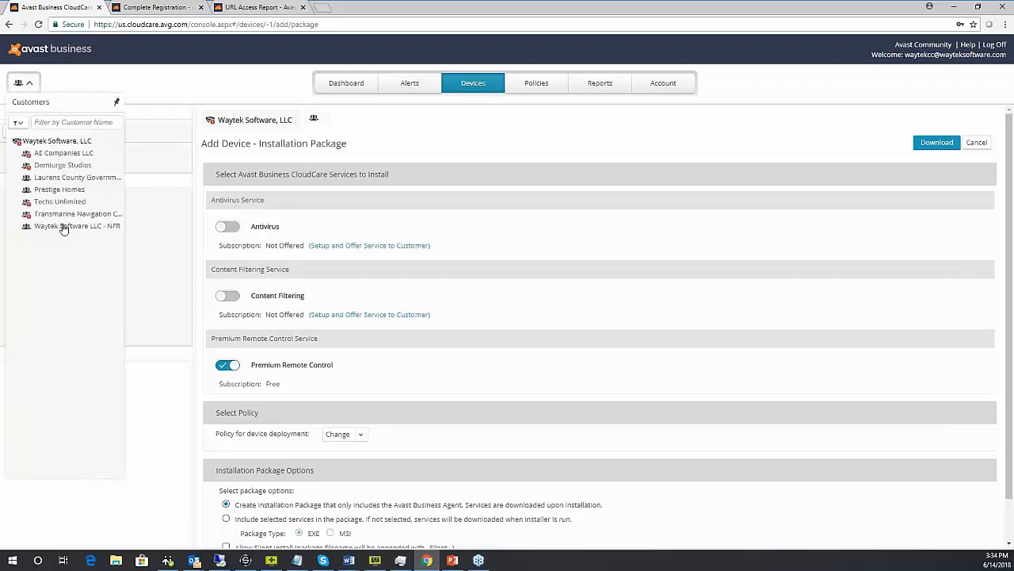
pyautogui.click(63, 226)
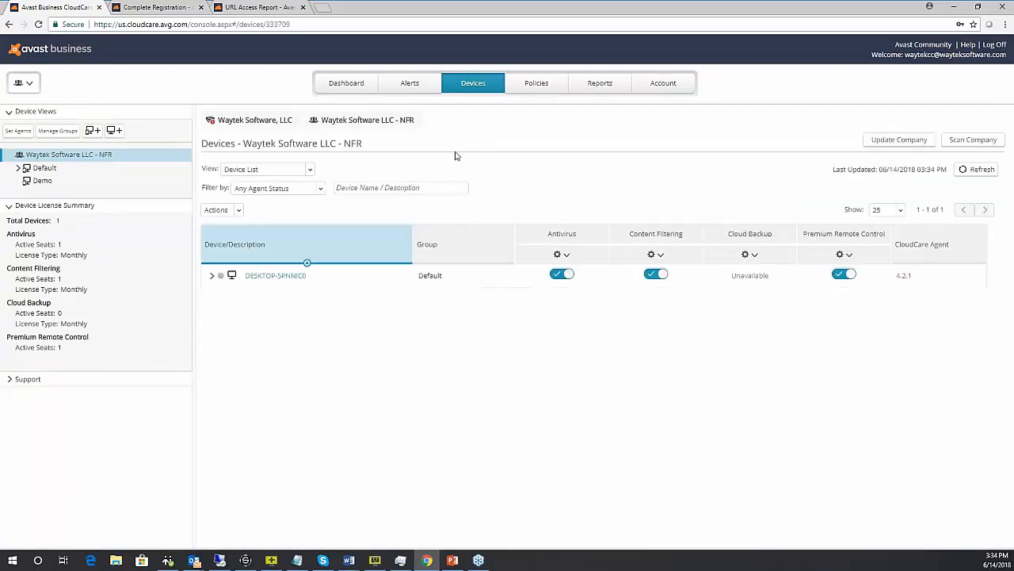
# Step: Open the installation package setup for Waytek Software LLC - NFR and try toggling the antivirus Firewall feature on and off
pyautogui.click(113, 130)
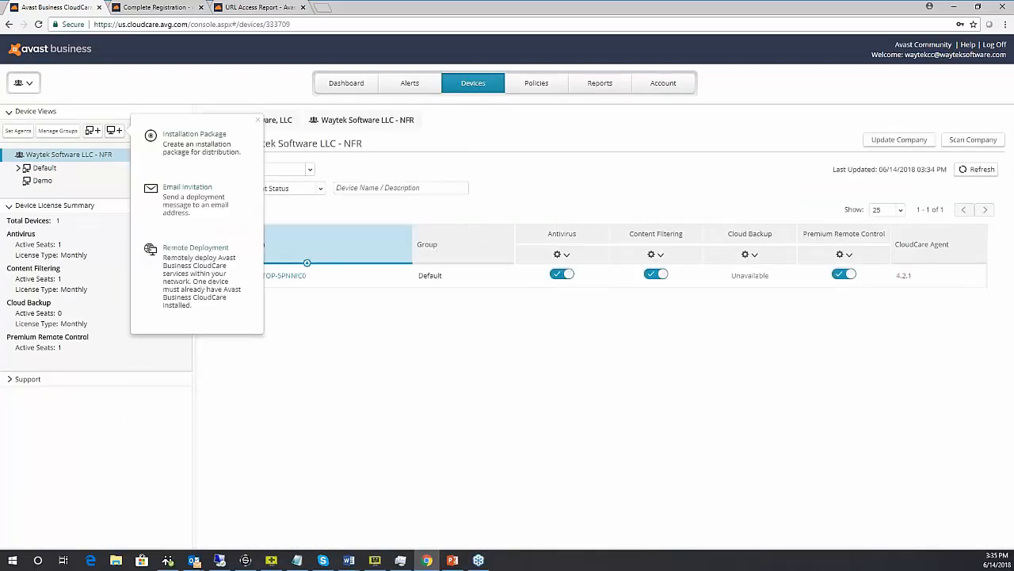
pyautogui.click(188, 139)
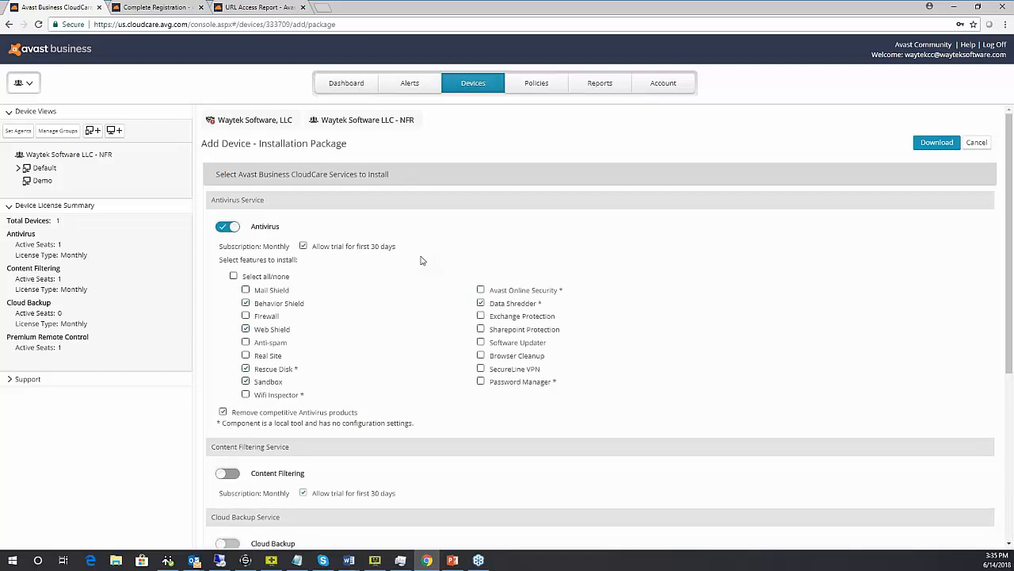
pyautogui.click(245, 316)
pyautogui.click(246, 316)
# Step: Try toggling the Content Filtering service on and off for the installation package
pyautogui.scroll(-1, 353, 271)
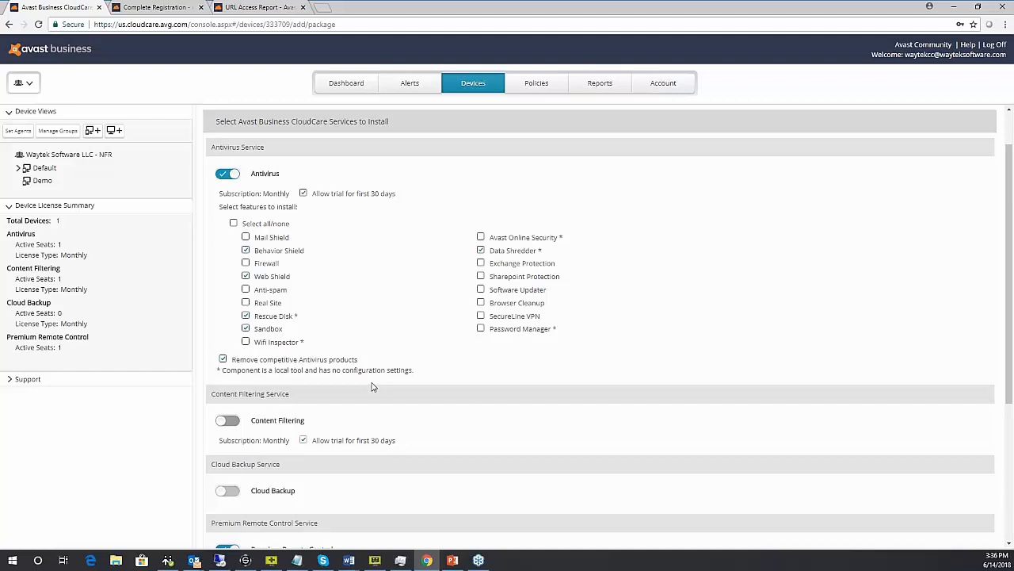
pyautogui.scroll(-2, 340, 390)
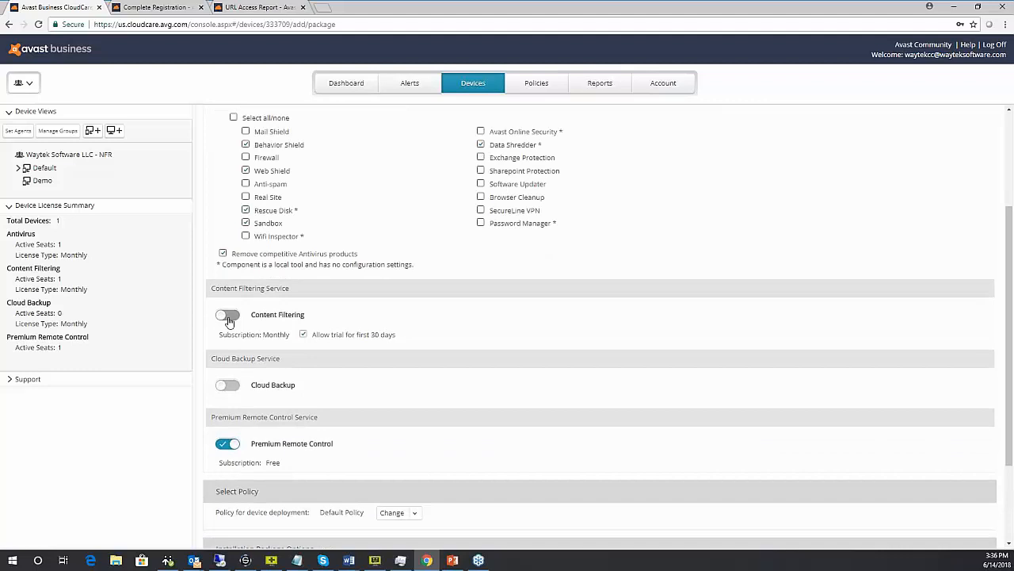
pyautogui.click(231, 316)
pyautogui.click(231, 316)
pyautogui.click(231, 317)
pyautogui.click(231, 316)
pyautogui.scroll(-2, 509, 292)
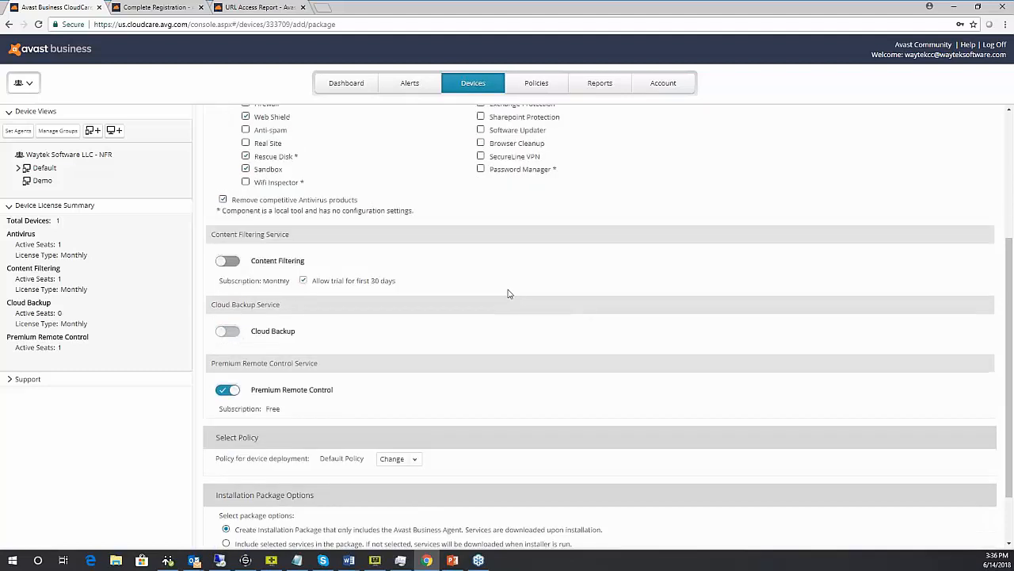
# Step: Set the package to the Demo policy with selected services included, try the MSI and EXE types, and cancel the package
pyautogui.click(418, 389)
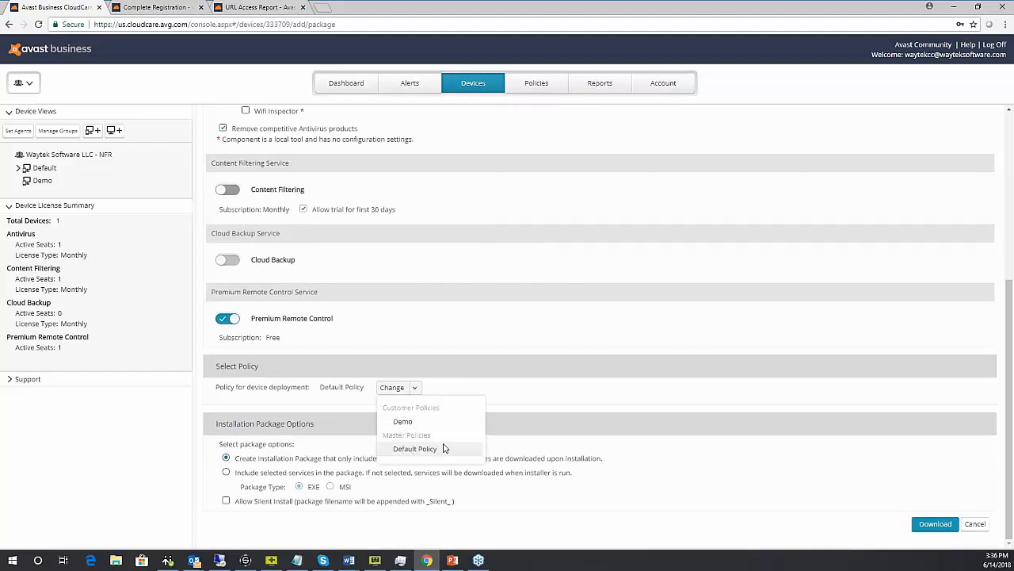
pyautogui.click(404, 423)
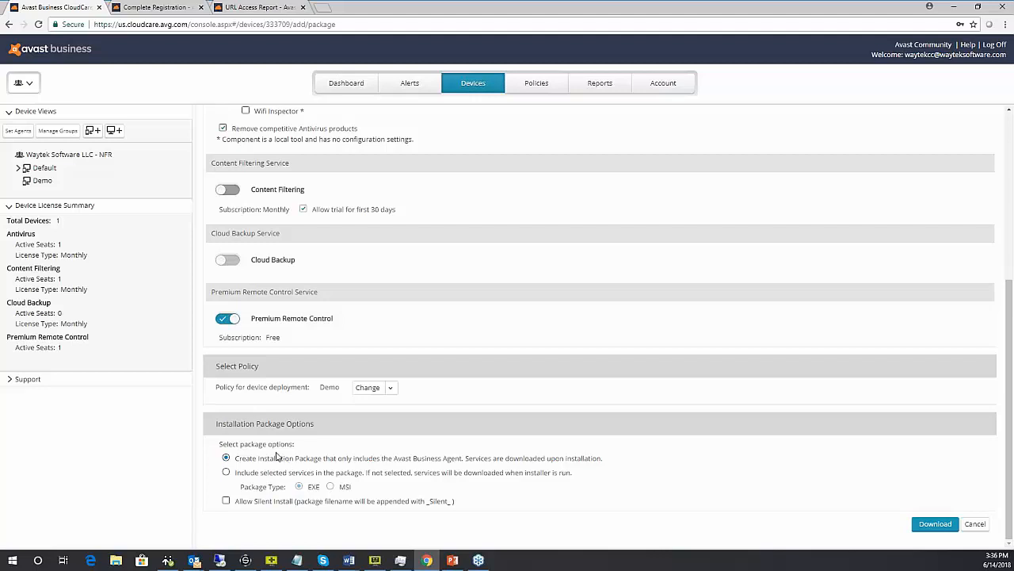
pyautogui.click(227, 473)
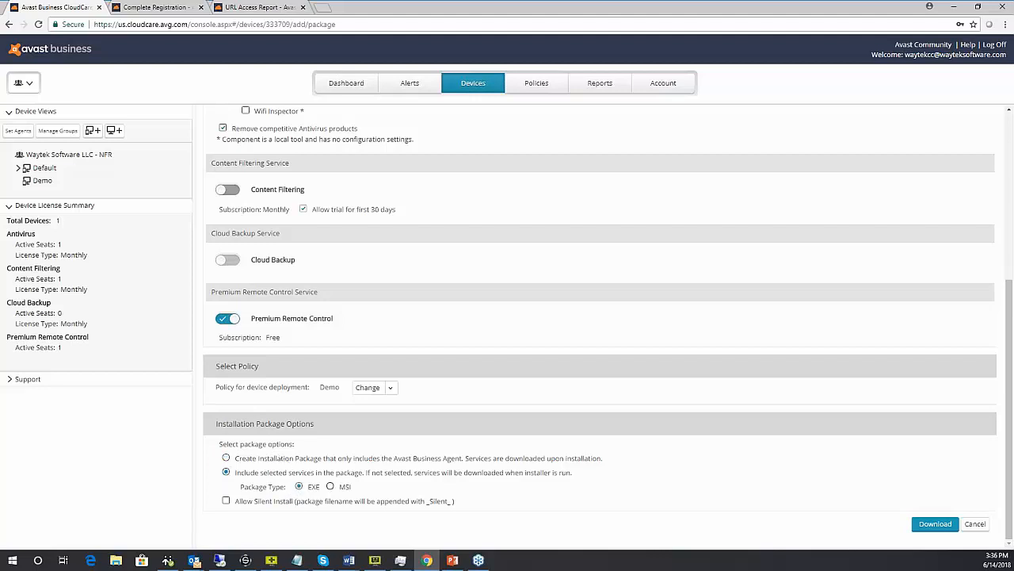
pyautogui.click(330, 486)
pyautogui.click(299, 487)
pyautogui.click(976, 524)
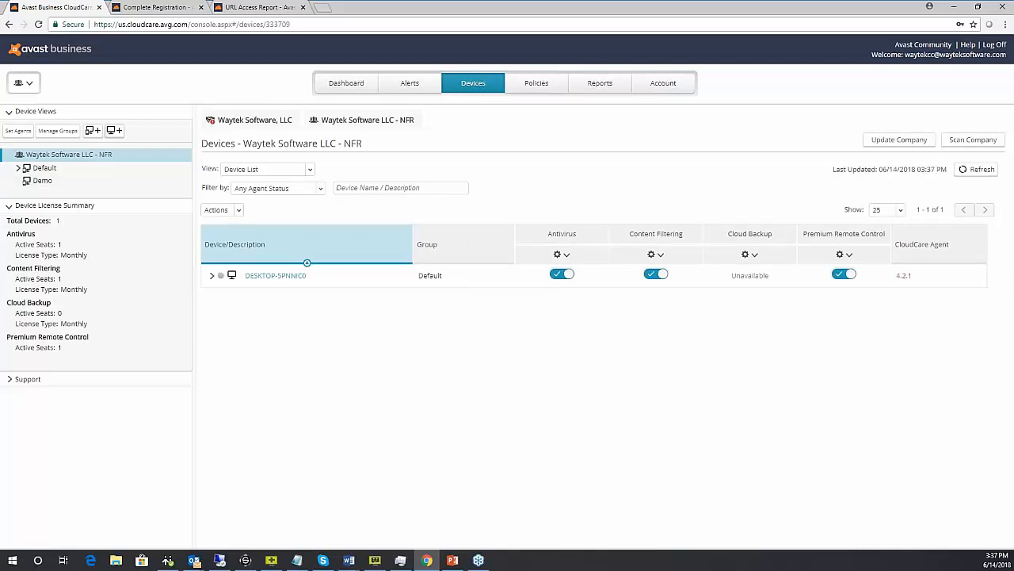
# Step: Open the email invitation setup for adding devices and examine its deployment policy and email recipients field
pyautogui.click(114, 130)
pyautogui.click(187, 187)
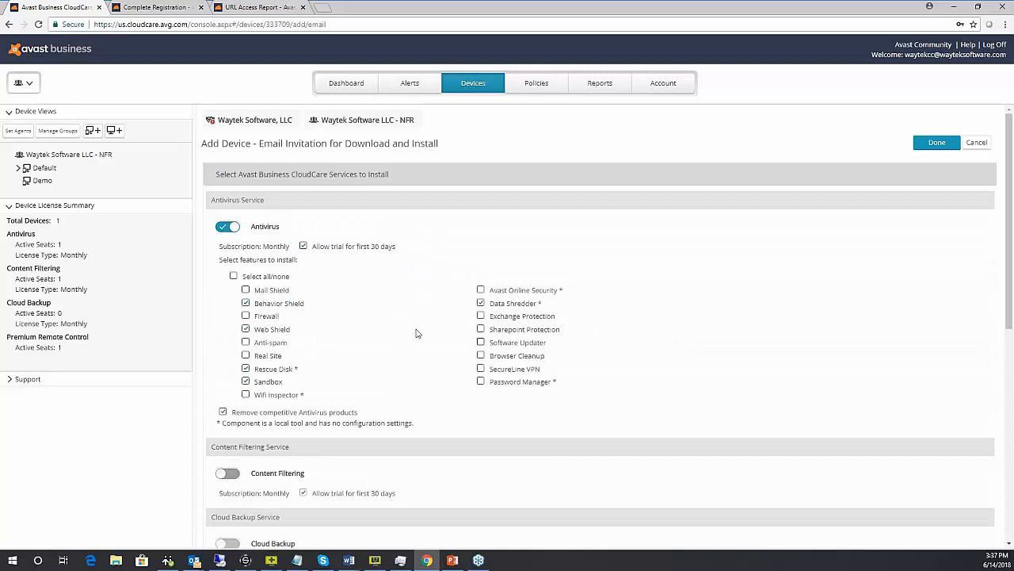
pyautogui.scroll(-3, 328, 345)
pyautogui.scroll(-2, 323, 345)
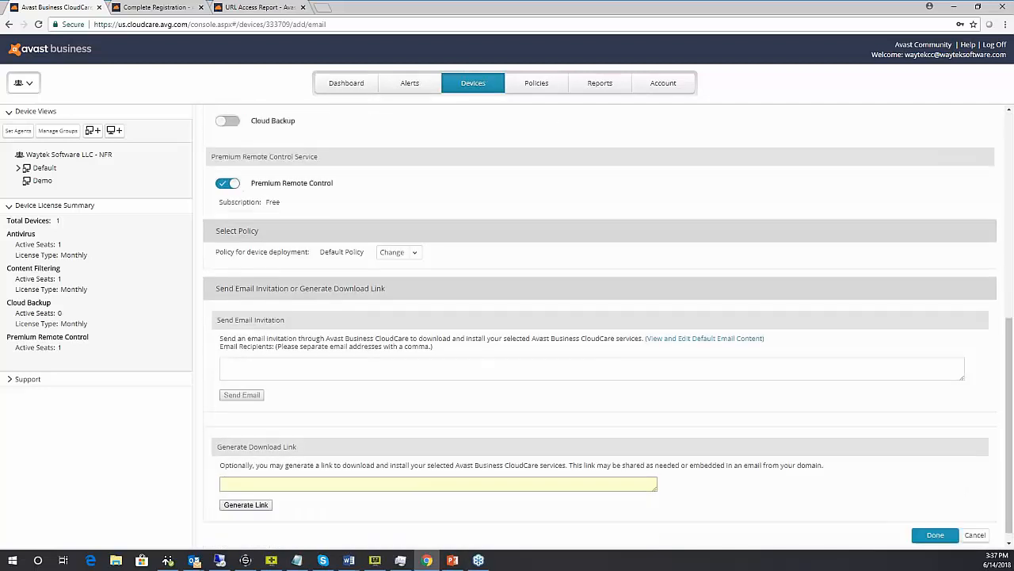
pyautogui.click(326, 370)
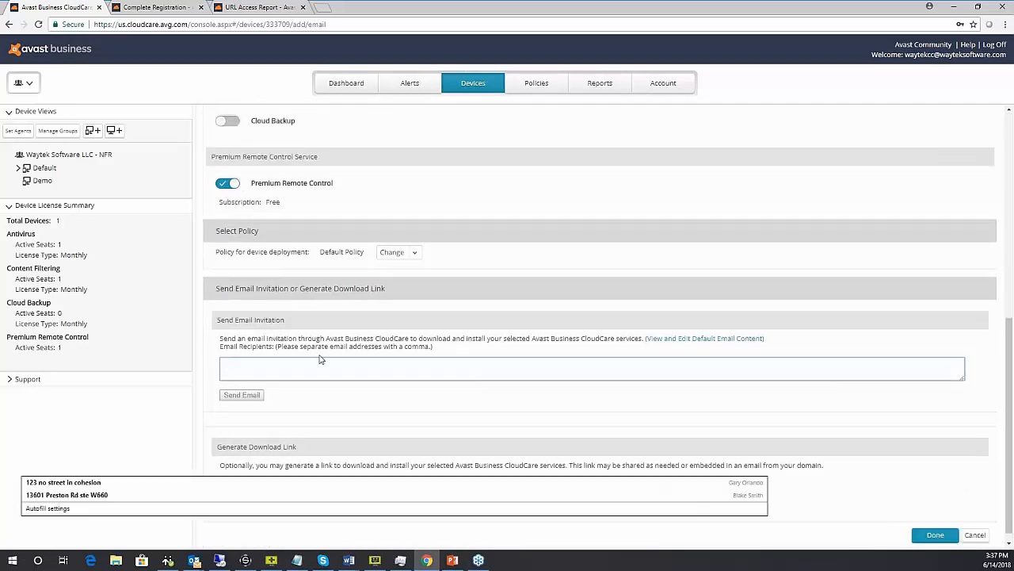
pyautogui.click(530, 253)
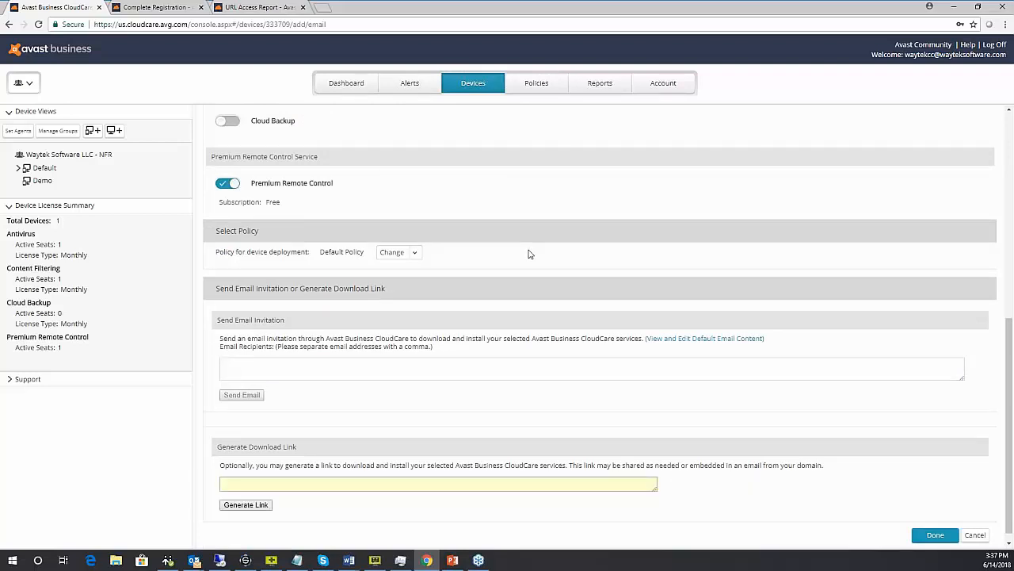
# Step: Generate a download link for the selected services, highlight the whole link, and cancel the email invitation setup
pyautogui.click(251, 504)
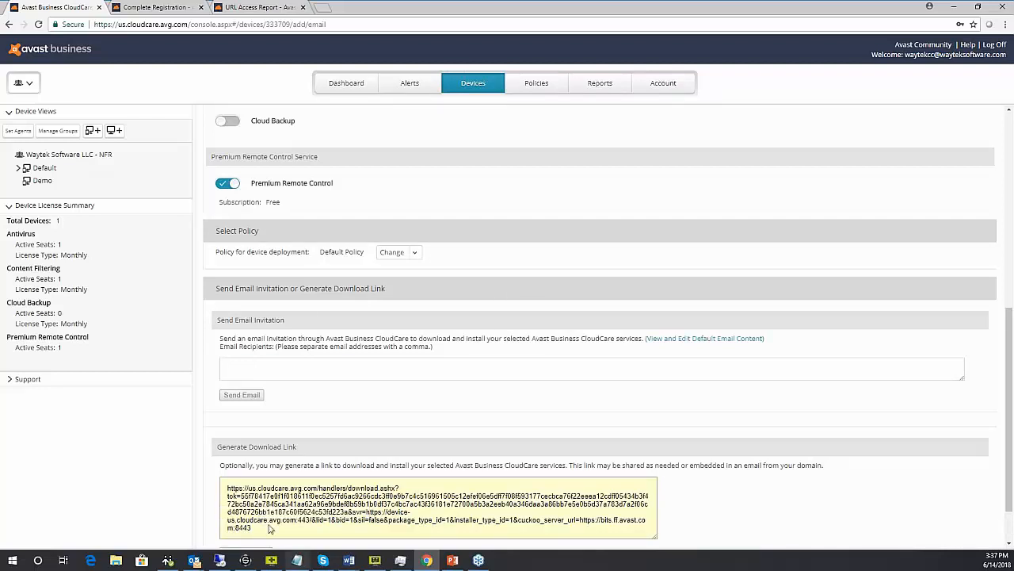
pyautogui.moveTo(272, 531); pyautogui.dragTo(223, 493)
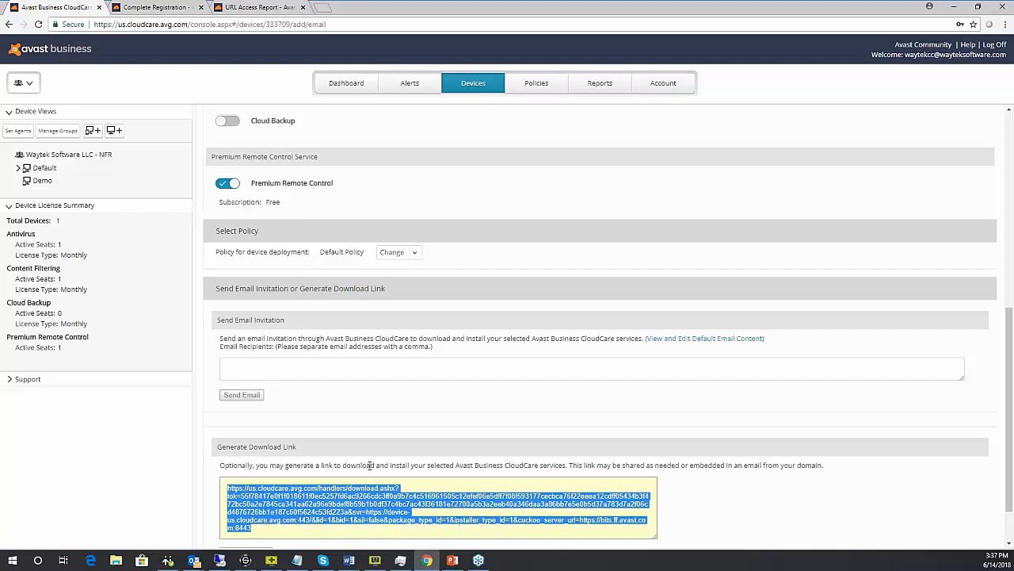
pyautogui.scroll(-1, 371, 469)
pyautogui.click(975, 523)
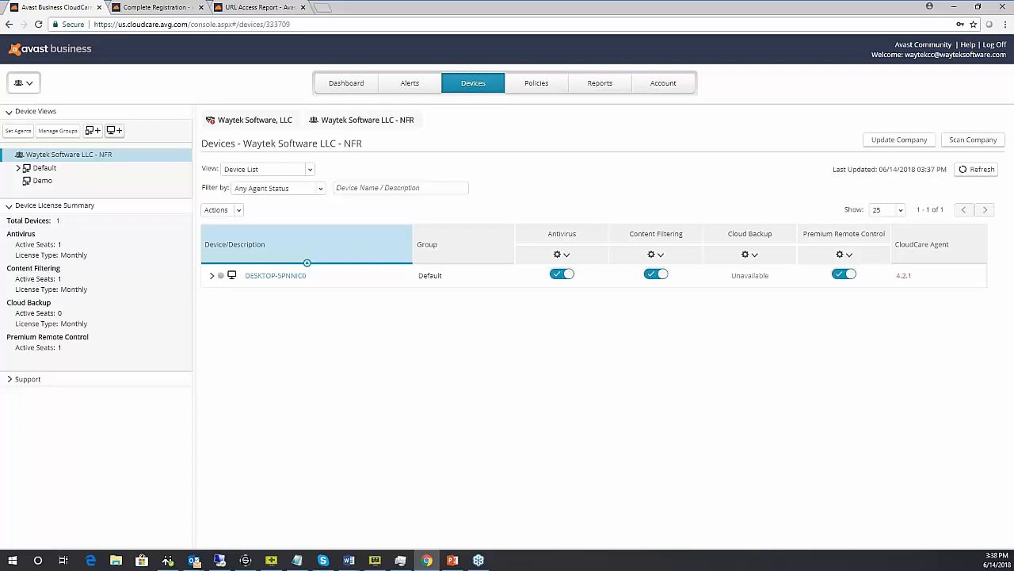
# Step: Open the remote deployment setup and select the listed network together with its device DESKTOP-5PNNIC0
pyautogui.click(114, 130)
pyautogui.click(171, 250)
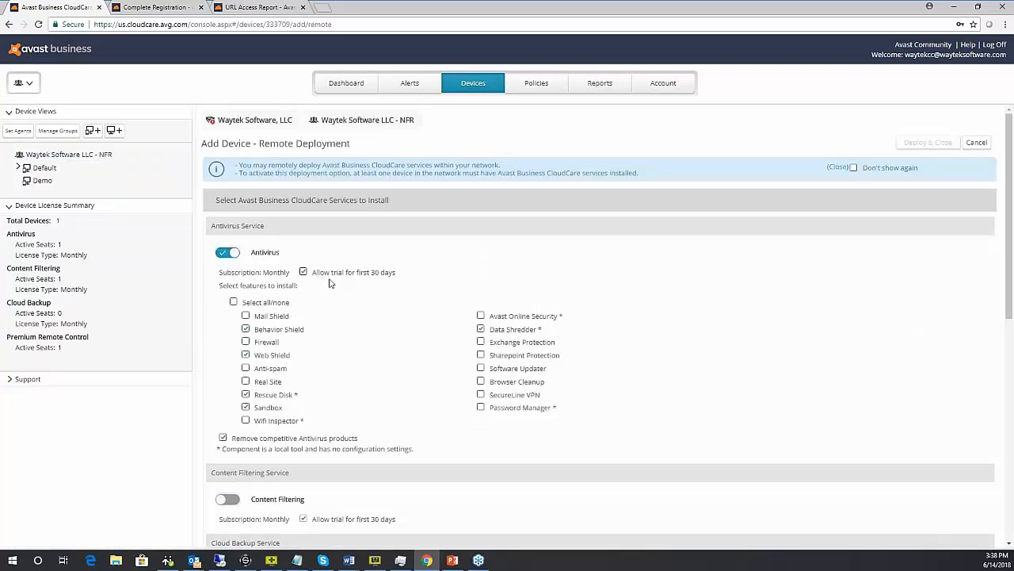
pyautogui.scroll(-10, 331, 283)
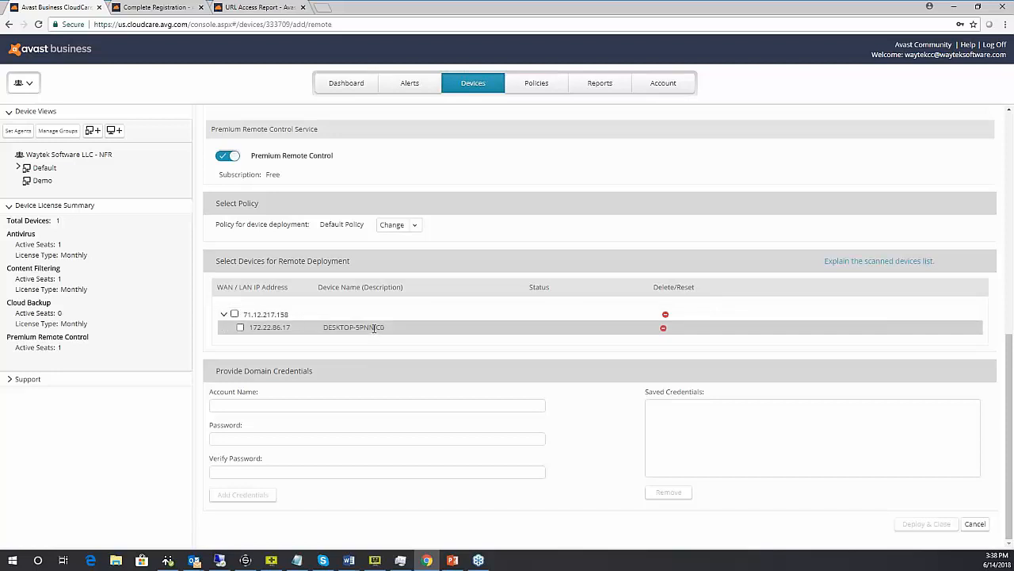
pyautogui.click(235, 314)
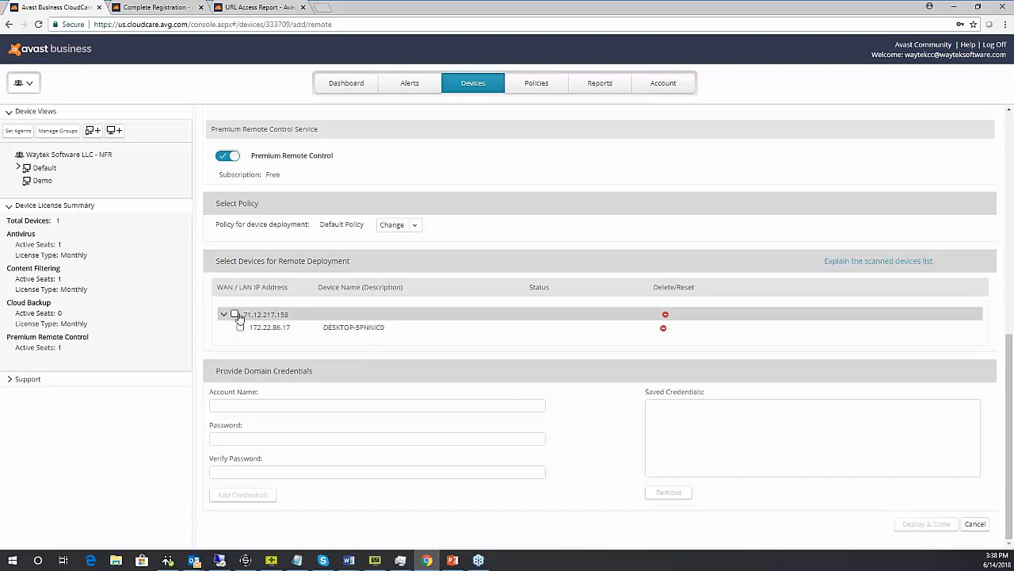
pyautogui.click(235, 314)
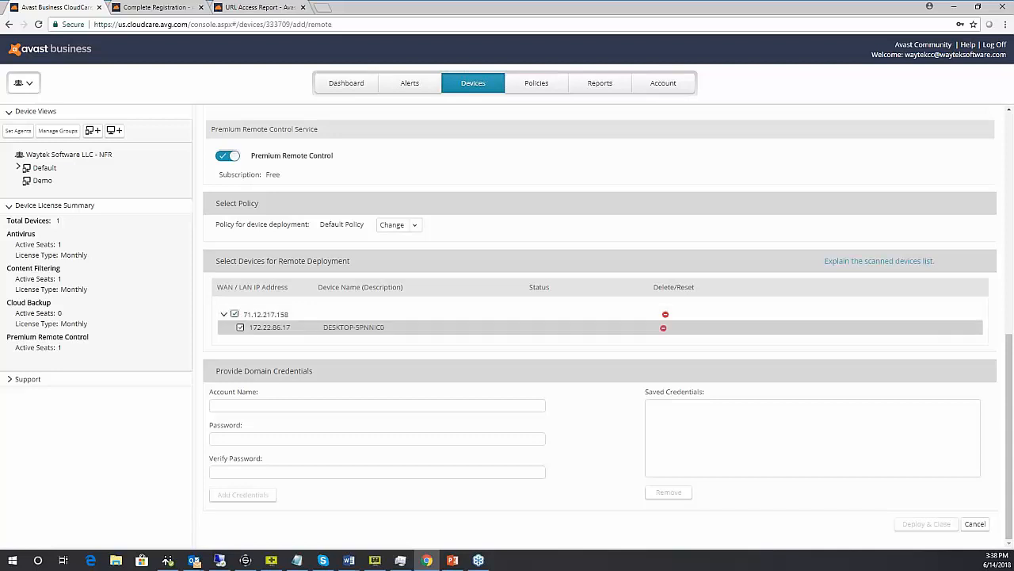
pyautogui.click(234, 314)
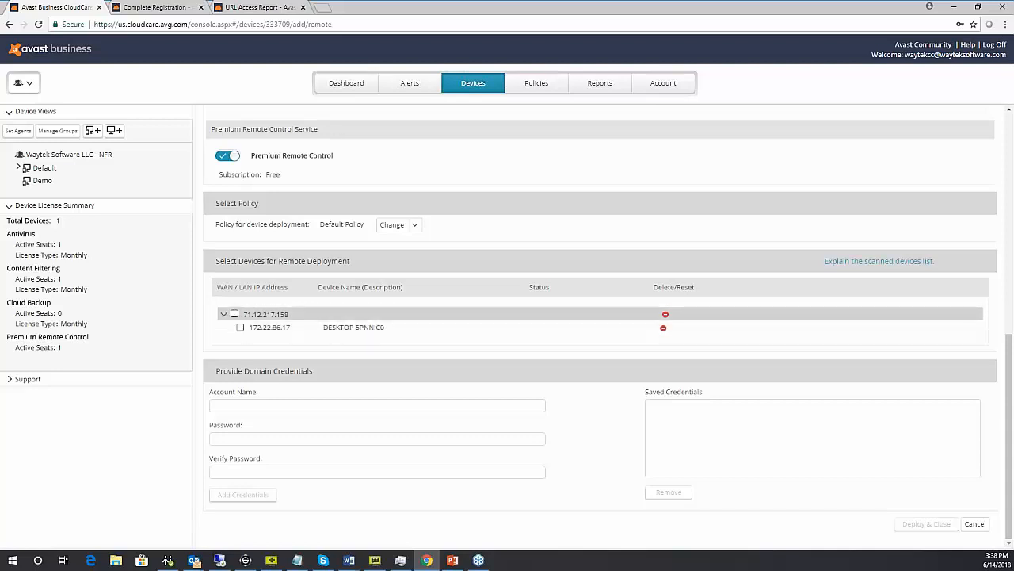
pyautogui.click(235, 314)
pyautogui.click(235, 313)
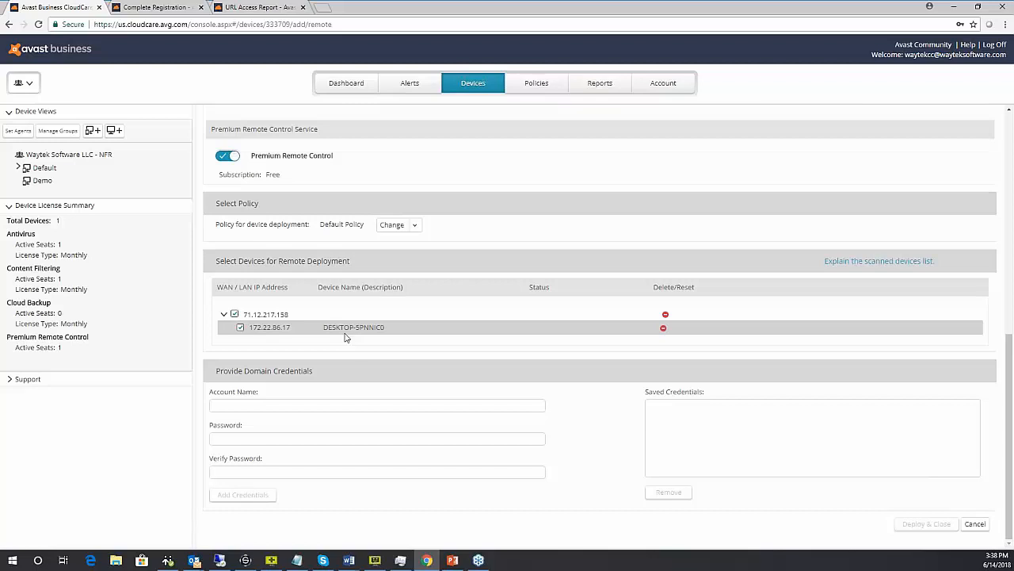
# Step: Examine the domain credentials fields, starting with Account Name, and go back over the remote deployment's policy and services
pyautogui.click(258, 405)
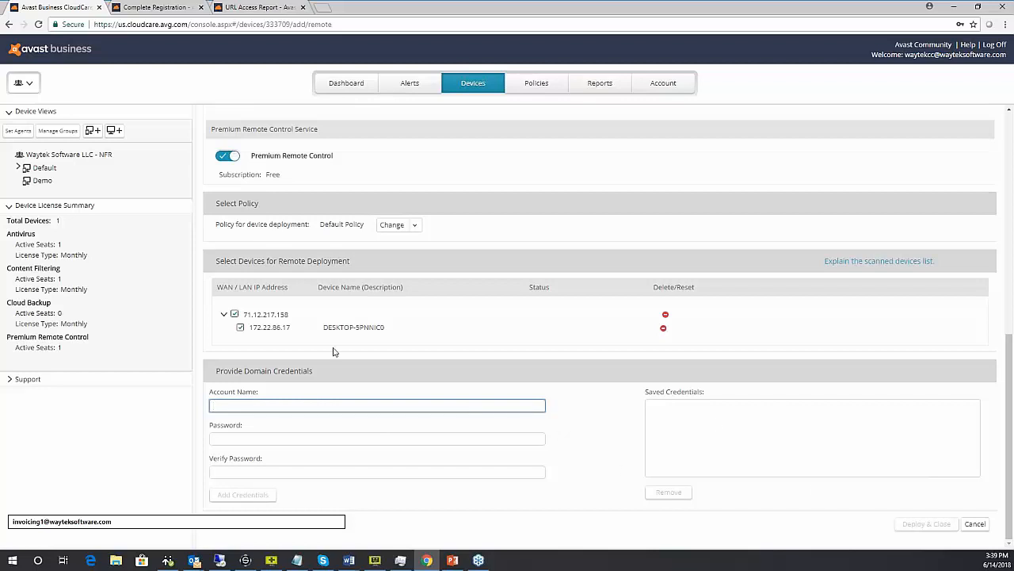
pyautogui.scroll(1, 334, 351)
pyautogui.scroll(2, 334, 351)
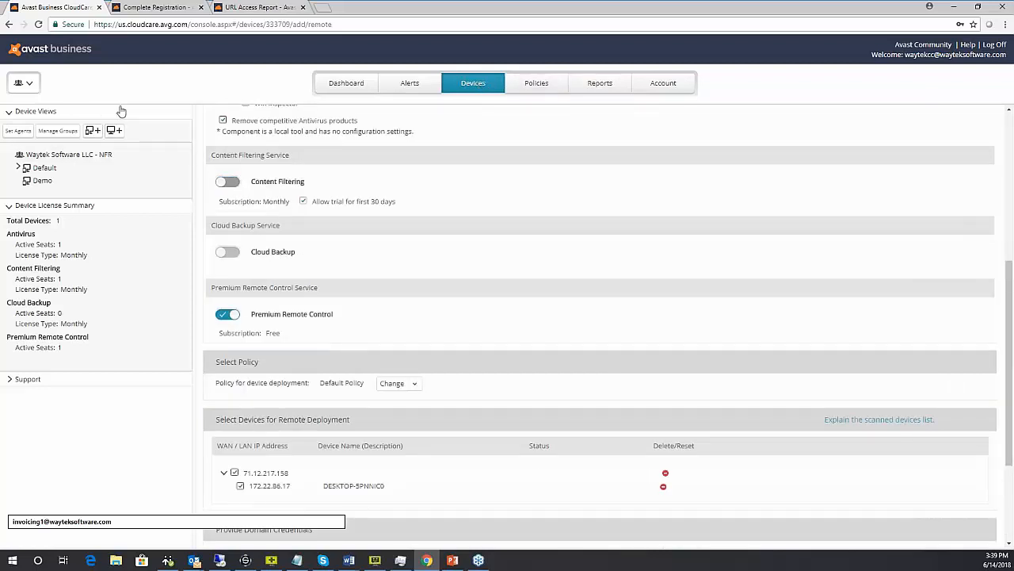
# Step: Return to the company's device list, switch DESKTOP-5PNNIC0's Antivirus service off, and enable it again, accepting the billing
pyautogui.click(498, 85)
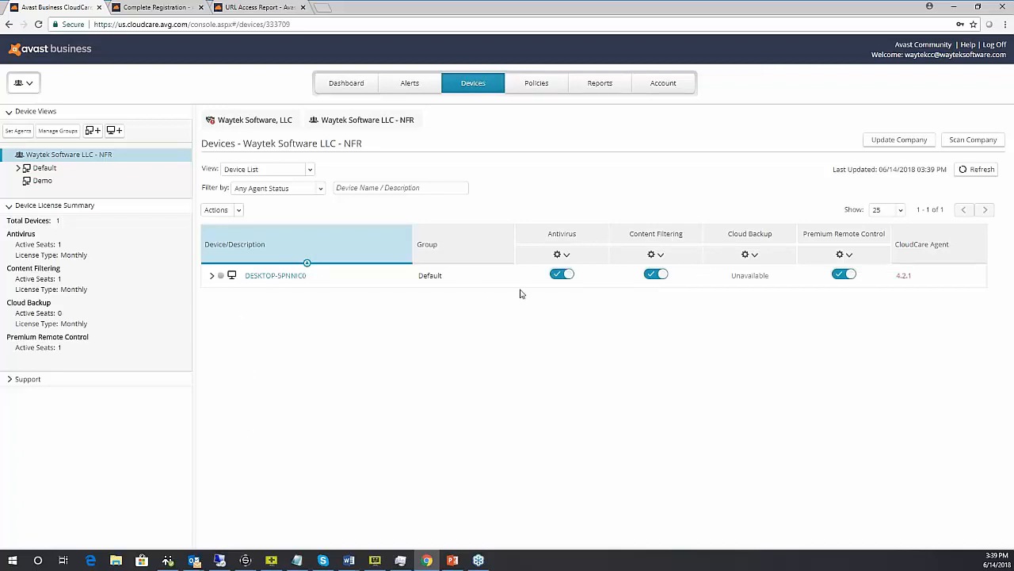
pyautogui.click(562, 285)
pyautogui.click(562, 275)
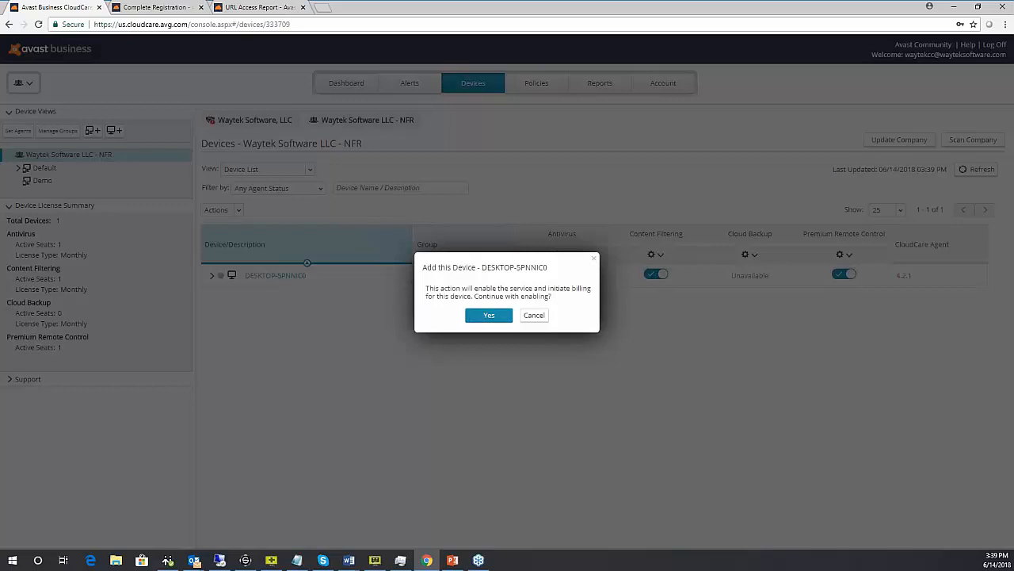
pyautogui.click(492, 317)
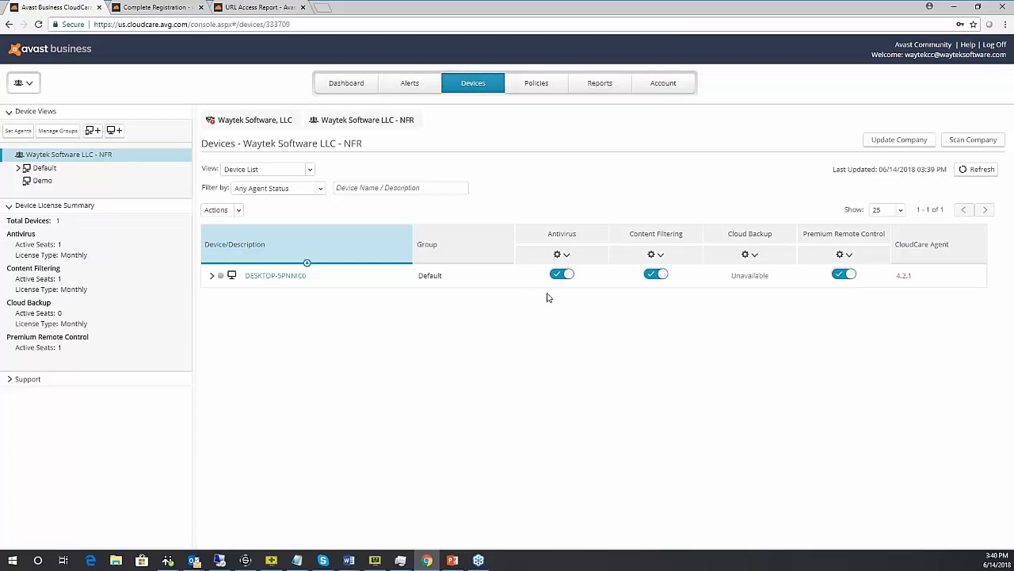
# Step: Try to wake DESKTOP-5PNNIC0 from its expanded device details, and collapse the details again
pyautogui.click(212, 275)
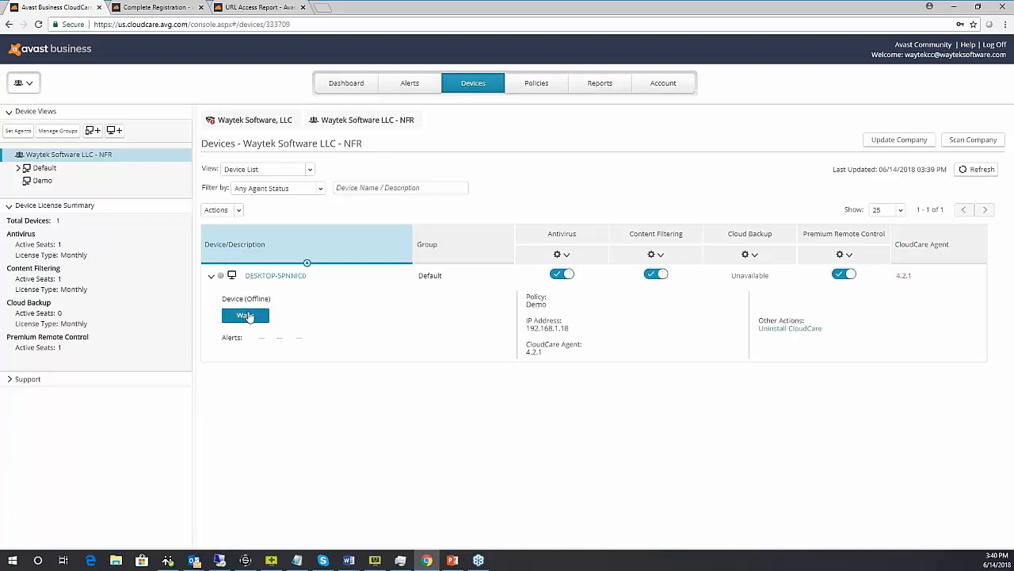
pyautogui.click(248, 317)
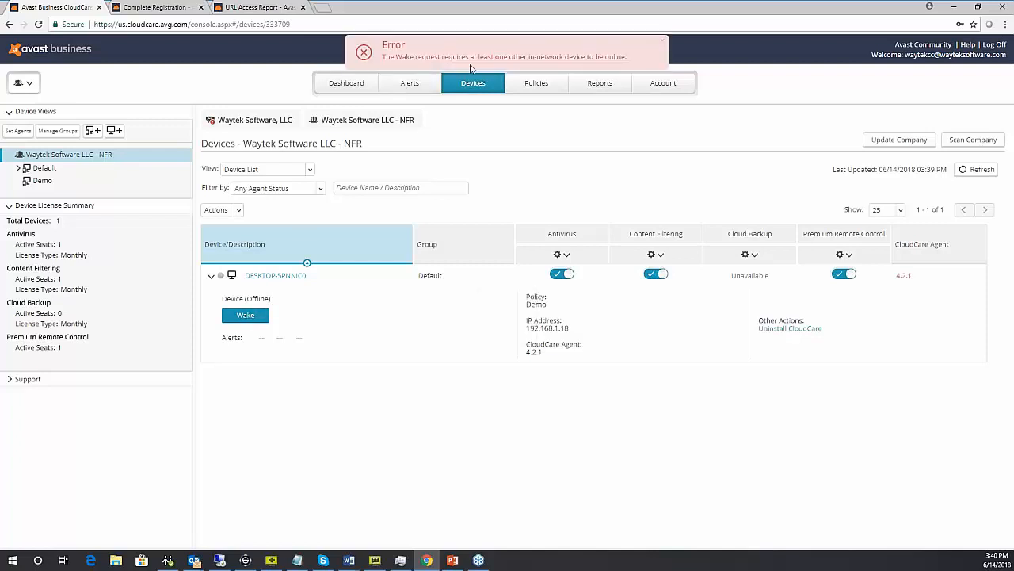
pyautogui.moveTo(483, 57); pyautogui.dragTo(546, 66)
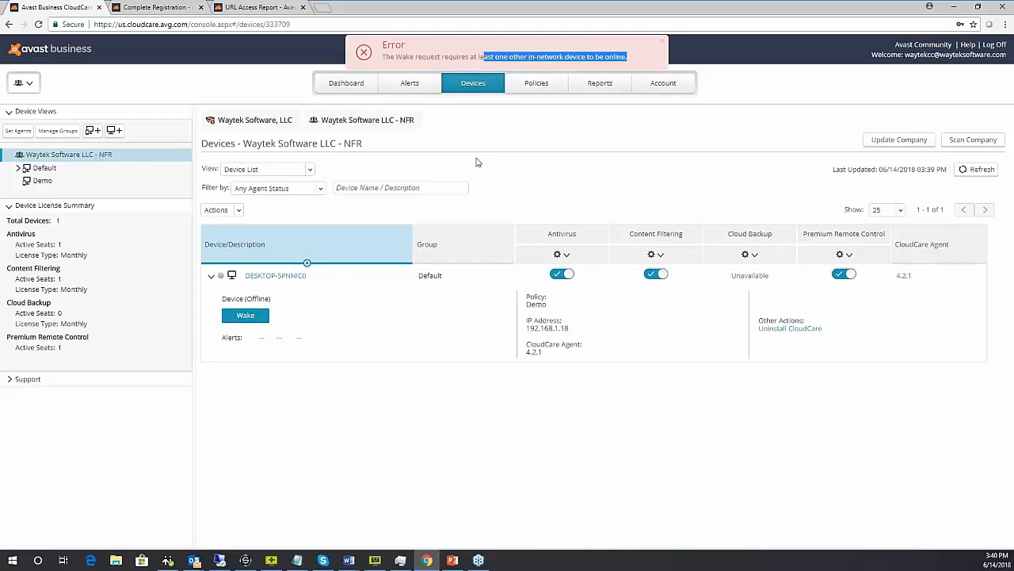
pyautogui.click(508, 179)
pyautogui.click(211, 275)
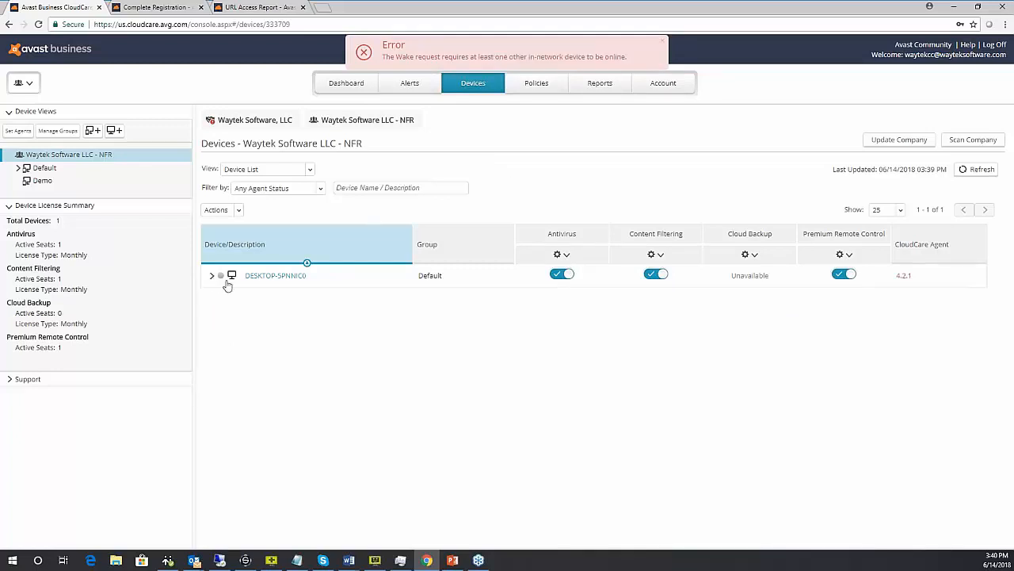
# Step: Switch to the ISL Light remote session, turn off Black Screen, and minimize the remote file-drop window
pyautogui.hotkey('alt', 'Tab')
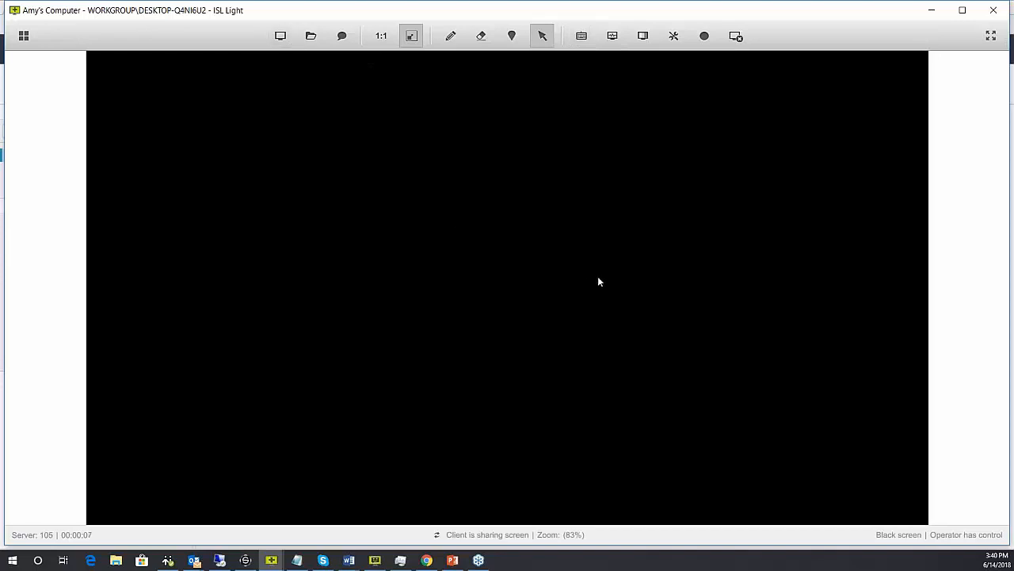
pyautogui.click(673, 36)
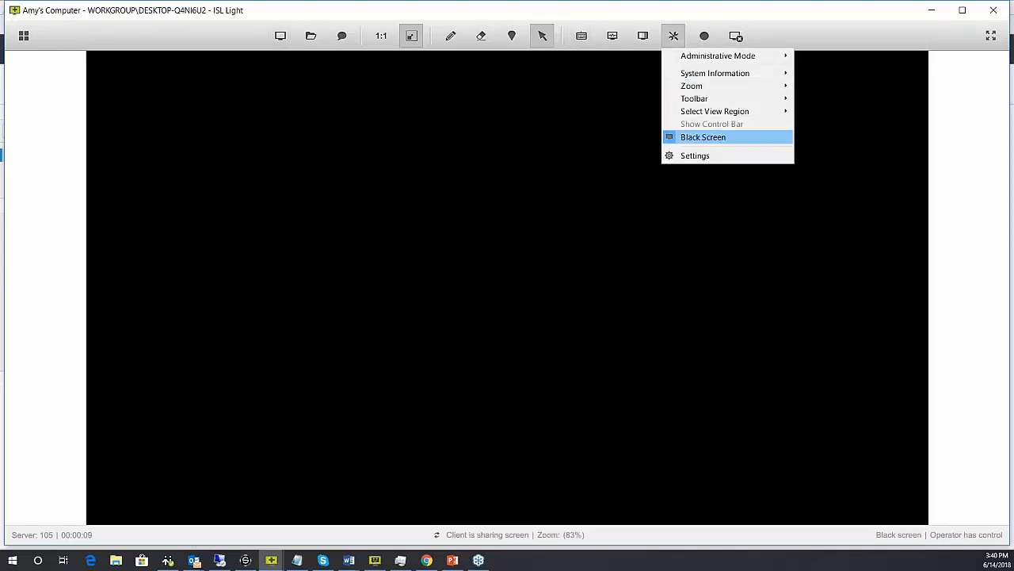
pyautogui.click(697, 137)
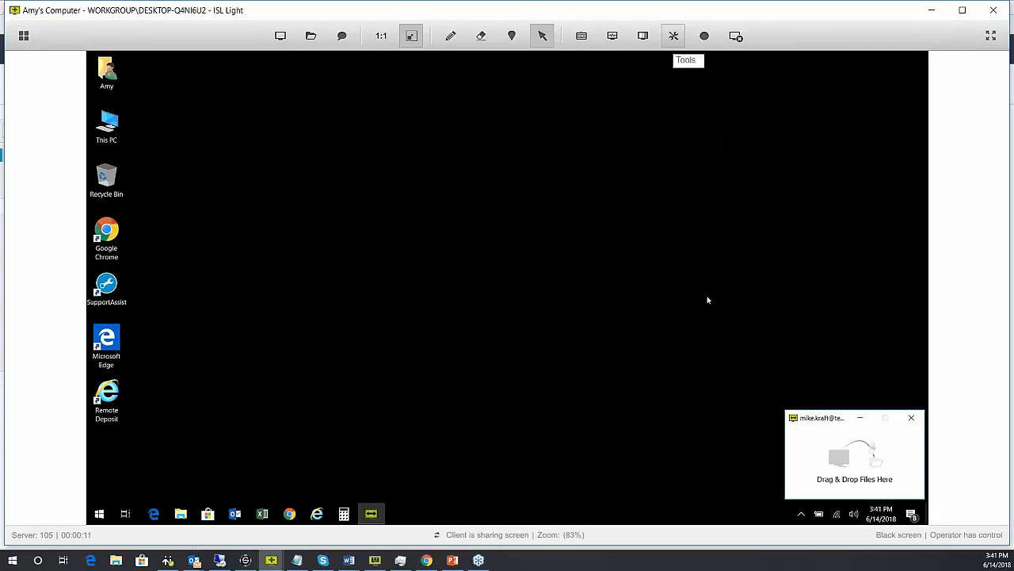
pyautogui.click(860, 417)
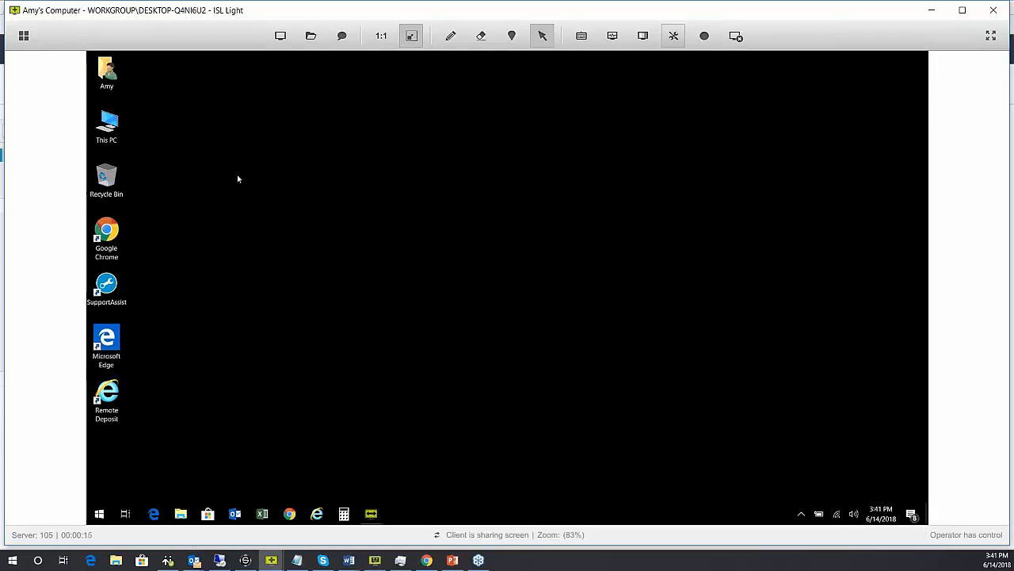
# Step: View the Documents folder in File Explorer on the remote computer and close the window
pyautogui.click(181, 514)
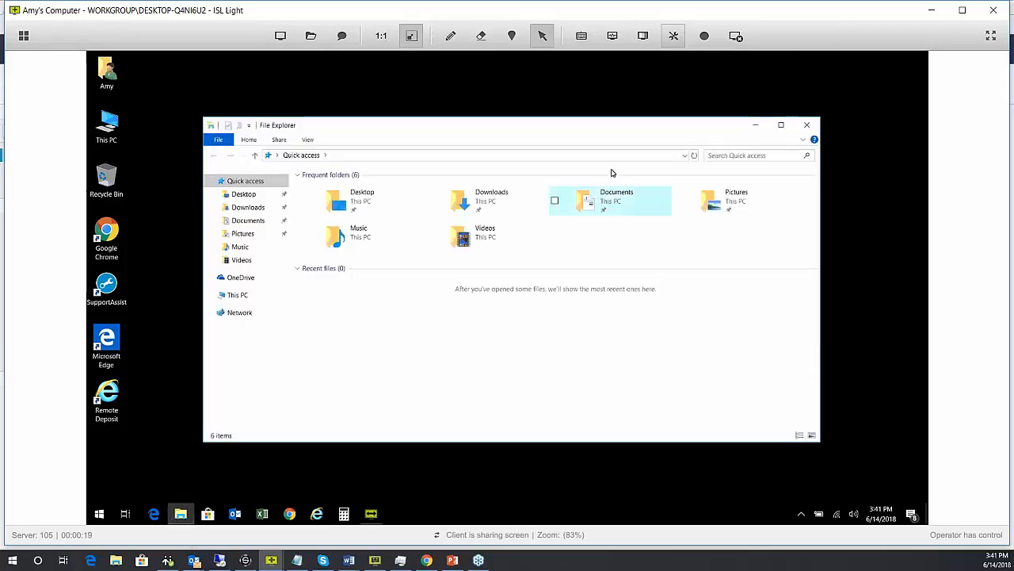
pyautogui.doubleClick(589, 207)
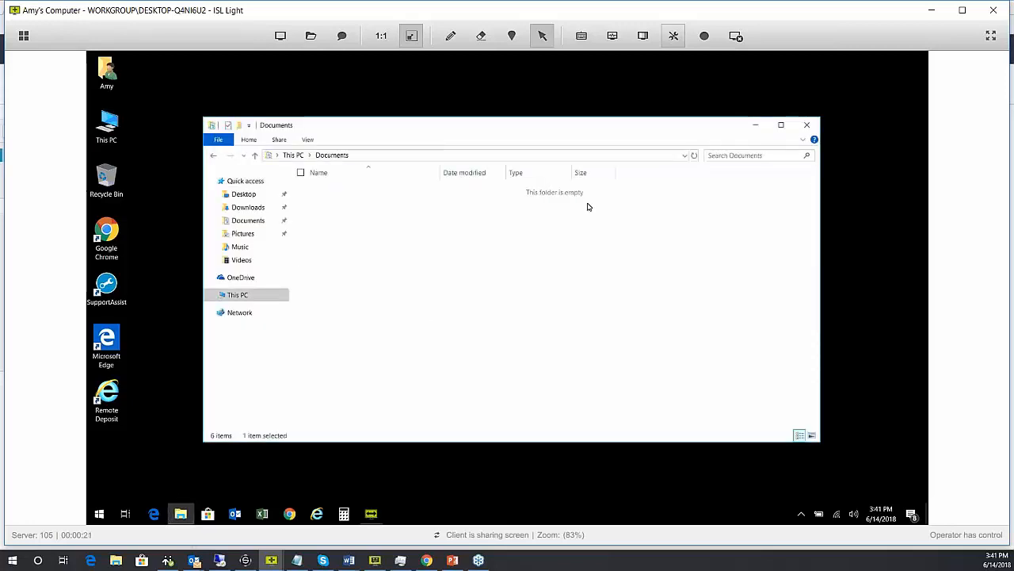
pyautogui.click(807, 124)
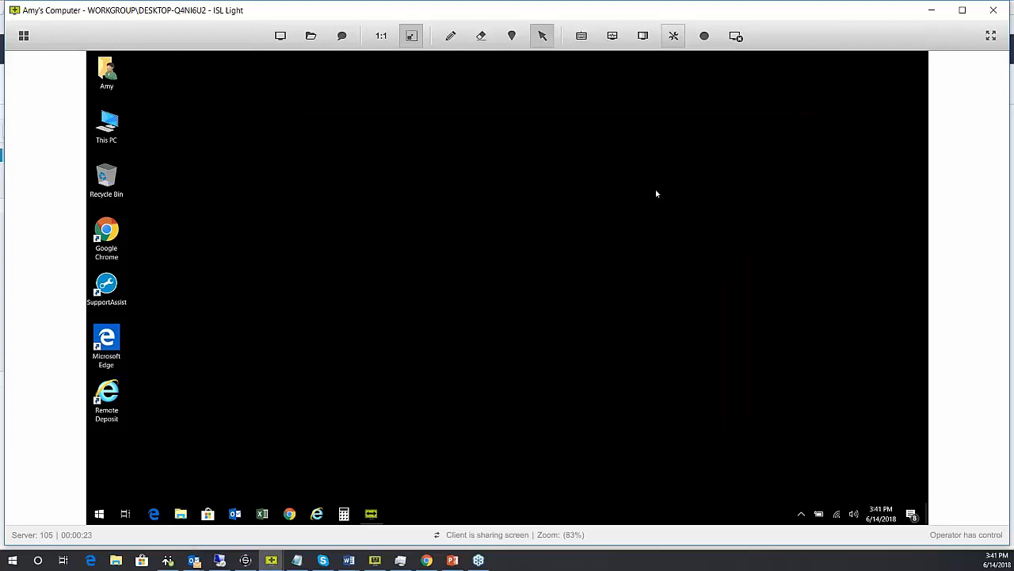
# Step: Open Google Chrome on the remote computer and view the session's file transfer options without choosing one
pyautogui.doubleClick(117, 226)
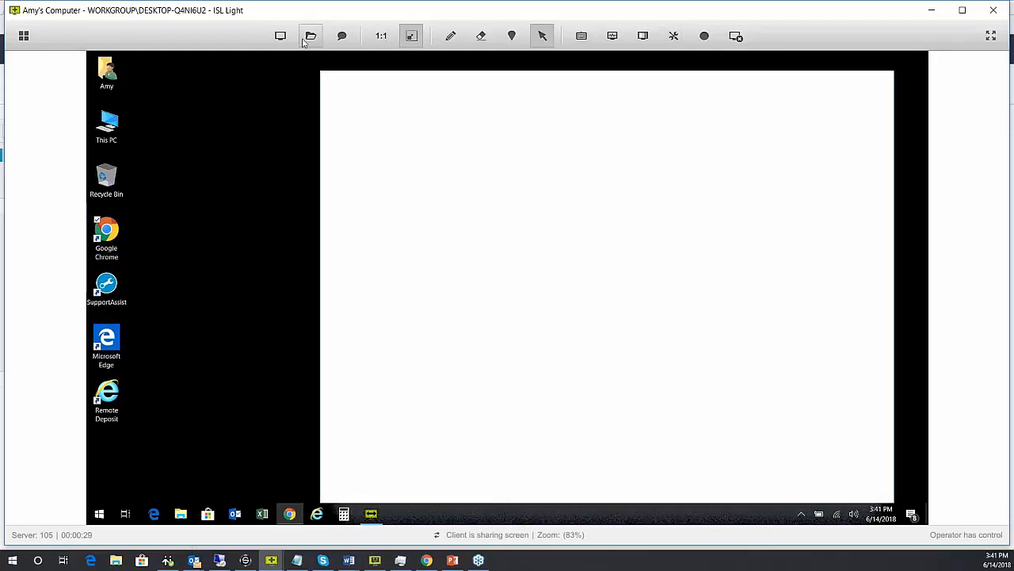
pyautogui.click(311, 36)
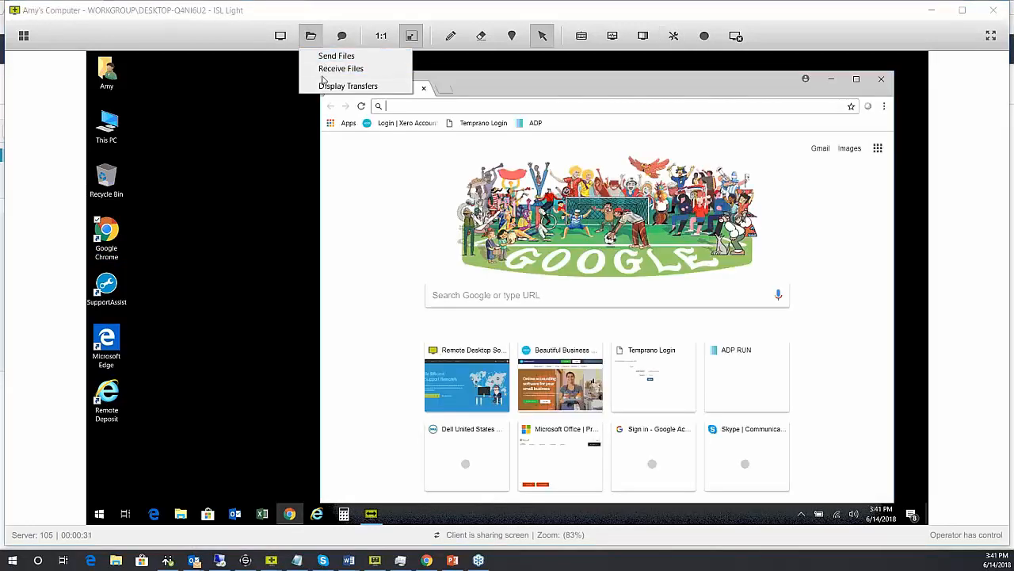
pyautogui.click(422, 55)
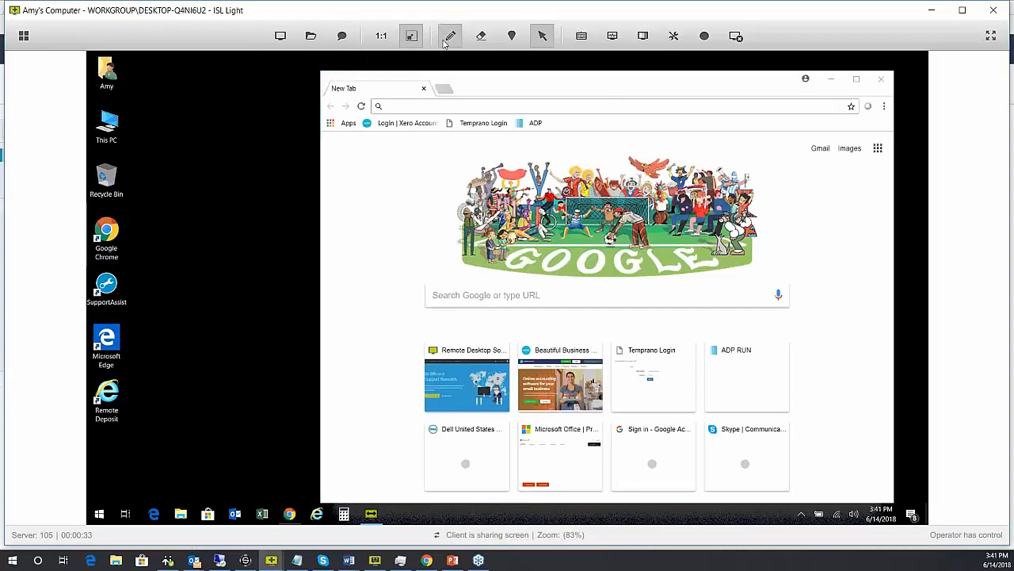
# Step: Draw a red smiley face on the empty area of the remote desktop with the pencil tool
pyautogui.click(450, 36)
pyautogui.moveTo(218, 123); pyautogui.dragTo(208, 151)
pyautogui.moveTo(251, 117); pyautogui.dragTo(240, 180)
pyautogui.moveTo(172, 162)
pyautogui.mouseDown()
pyautogui.moveTo(176, 195)
pyautogui.moveTo(274, 170)
pyautogui.mouseUp()
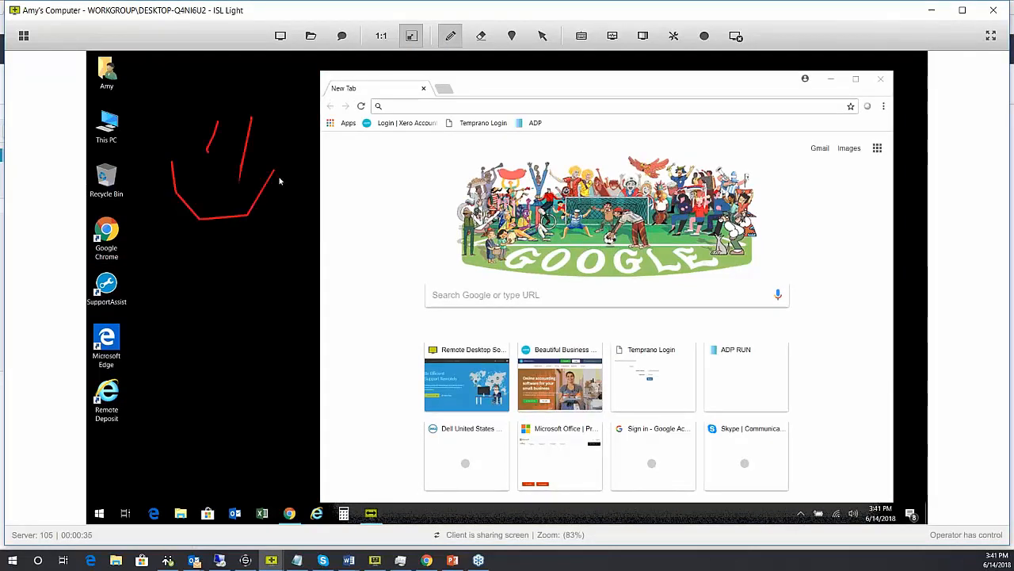
# Step: Mark the user folder on the remote desktop with the pointer marker tool, and return to normal mouse control
pyautogui.click(511, 35)
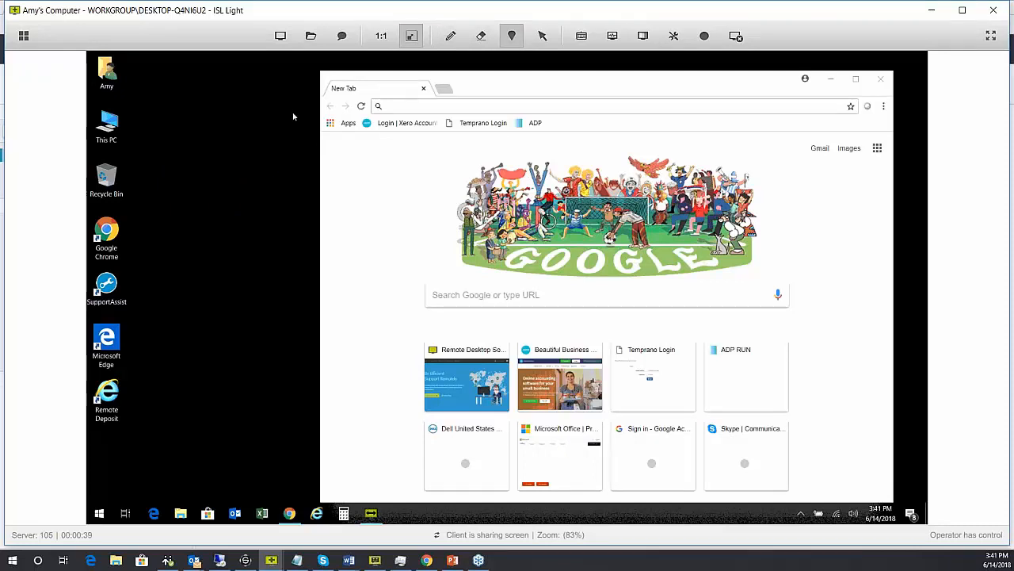
pyautogui.click(119, 88)
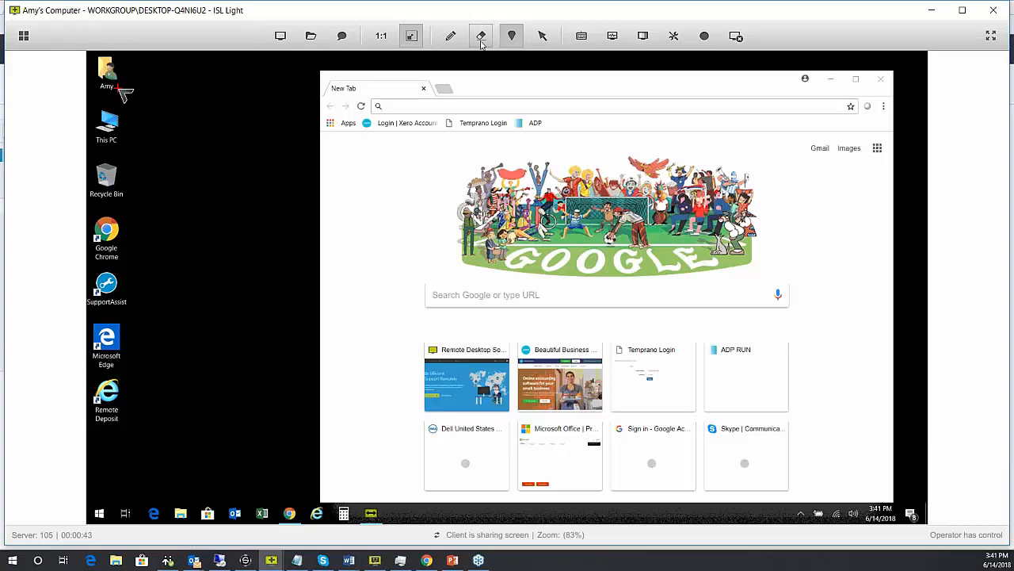
pyautogui.click(541, 39)
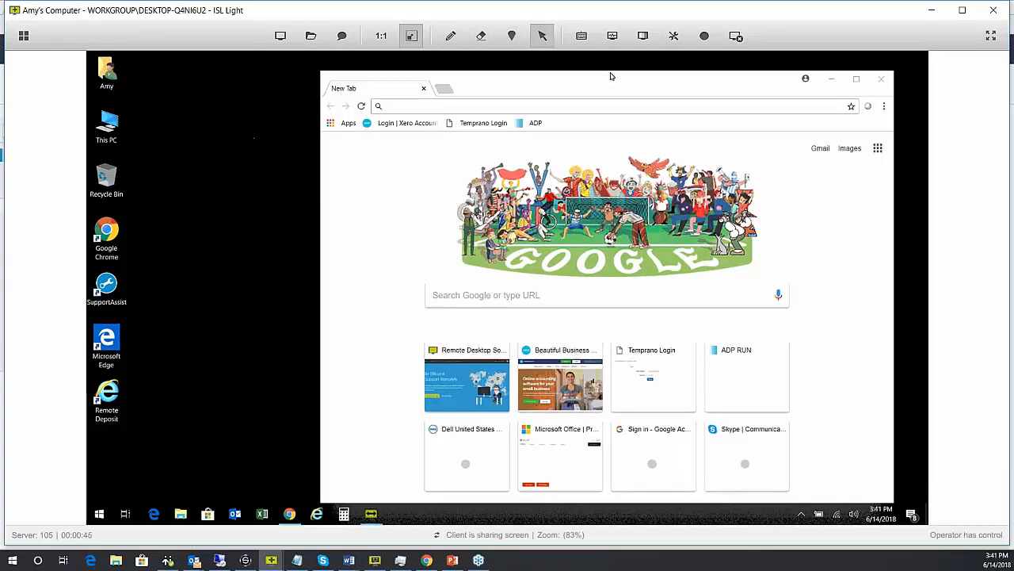
# Step: Examine the remote session's keyboard commands and the Administrative Mode reboot options without running any of them
pyautogui.click(581, 41)
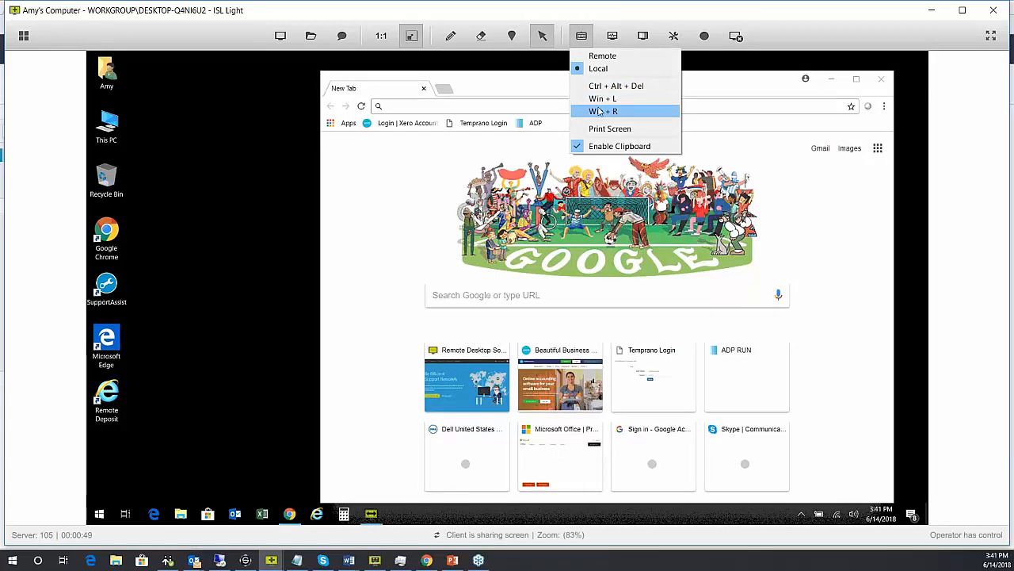
pyautogui.click(614, 38)
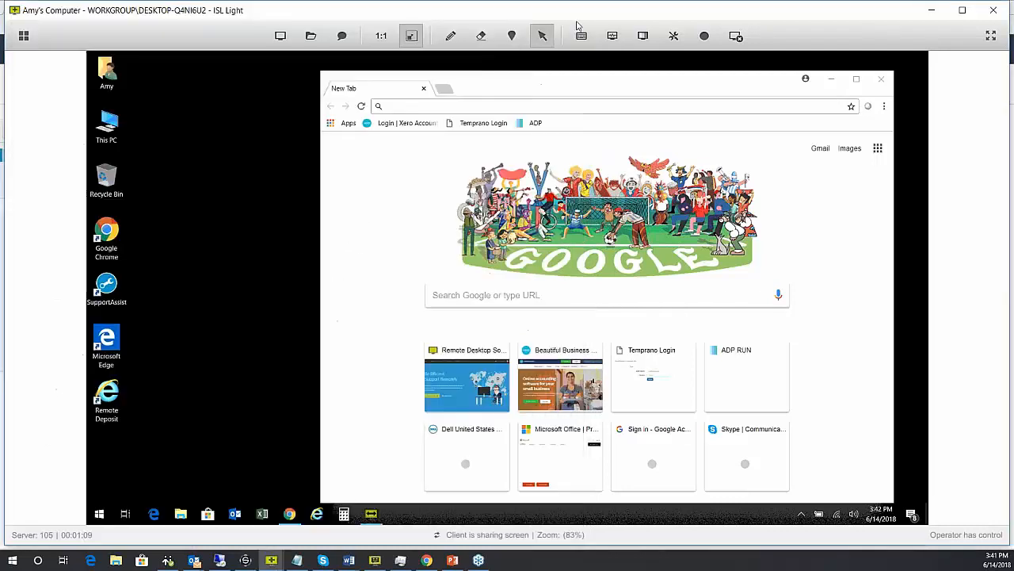
pyautogui.click(576, 23)
pyautogui.click(680, 36)
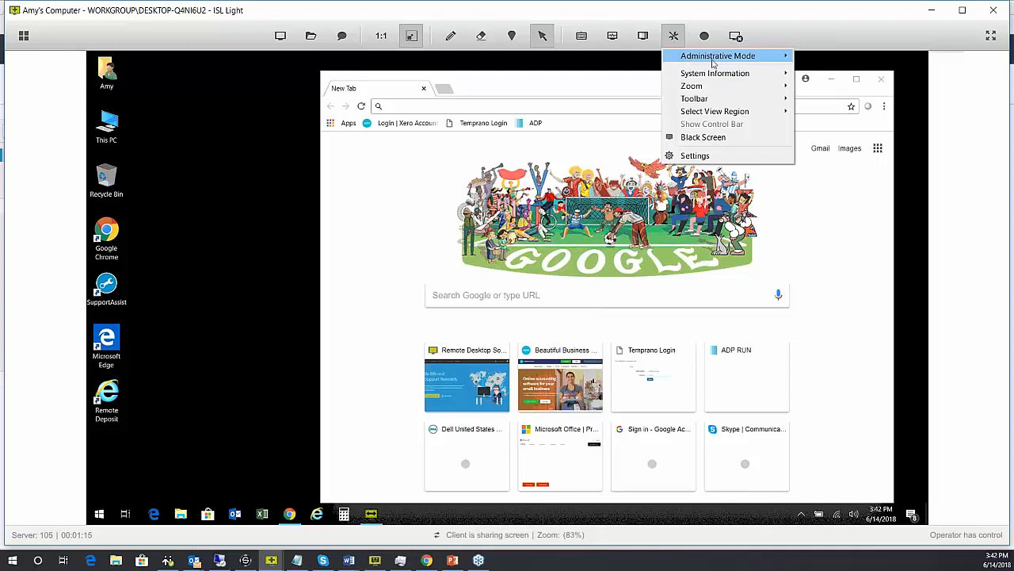
pyautogui.moveTo(713, 61)
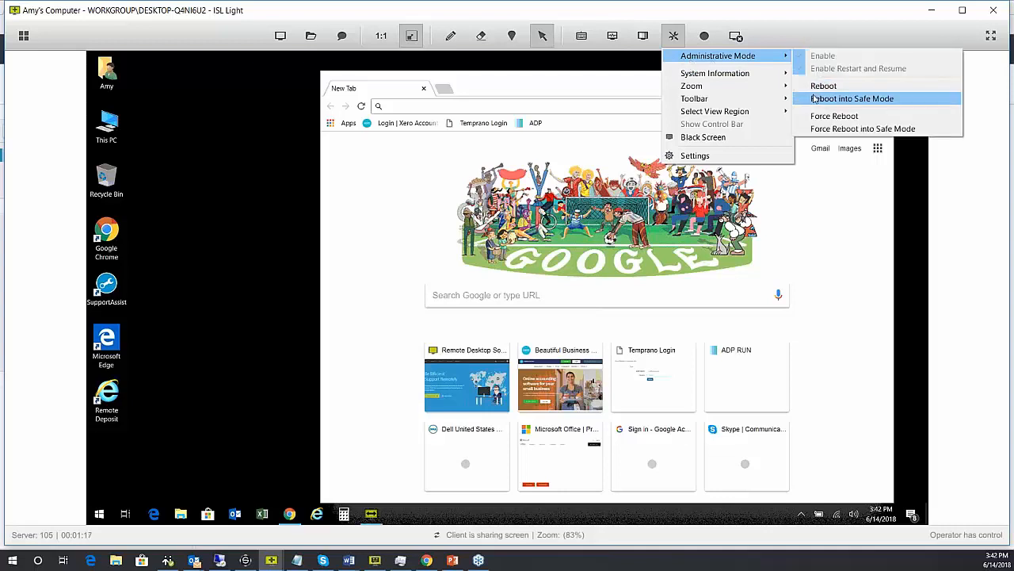
pyautogui.click(815, 98)
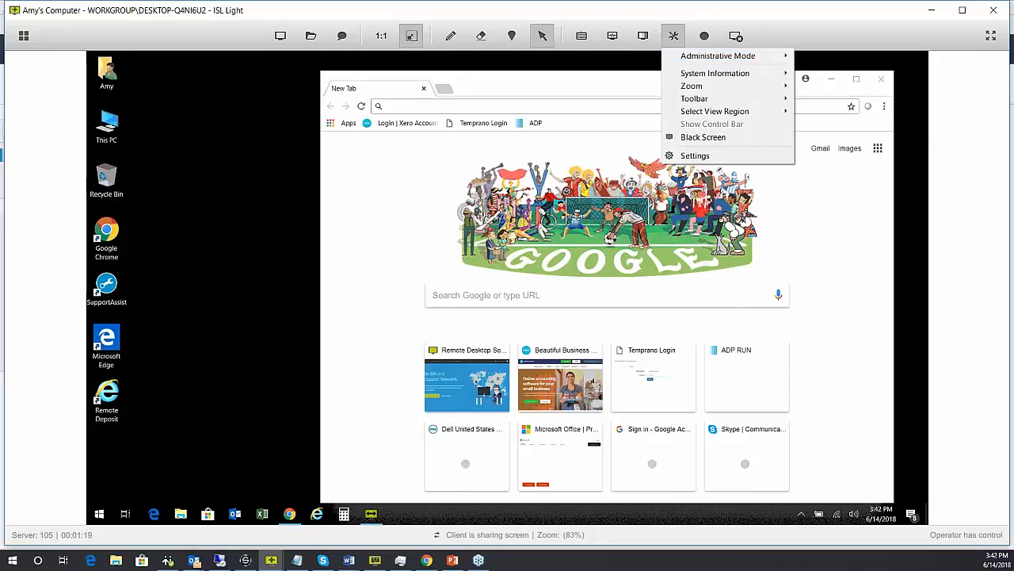
pyautogui.click(290, 175)
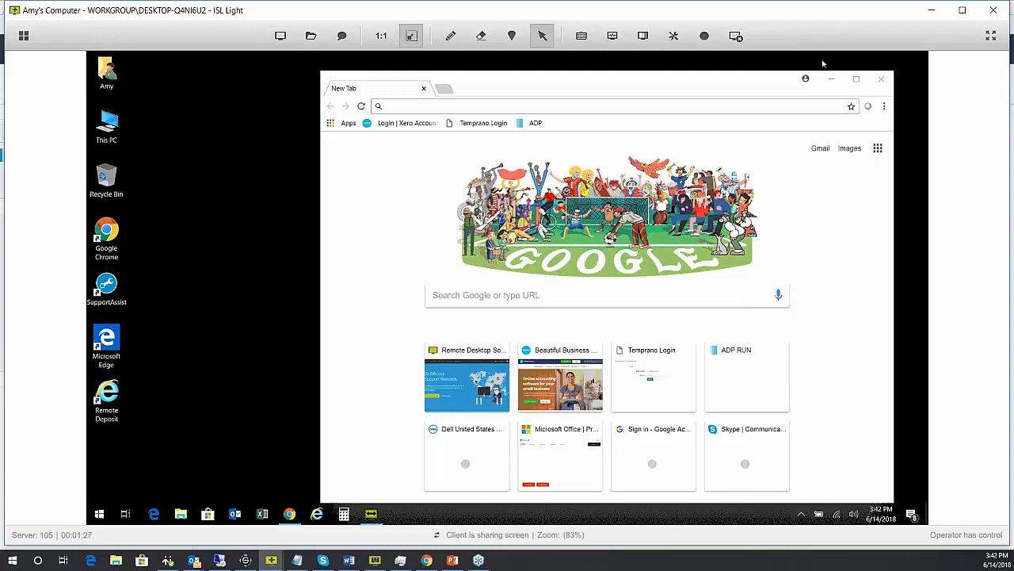
# Step: End the remote session and dismiss the wake error in the CloudCare console
pyautogui.click(736, 36)
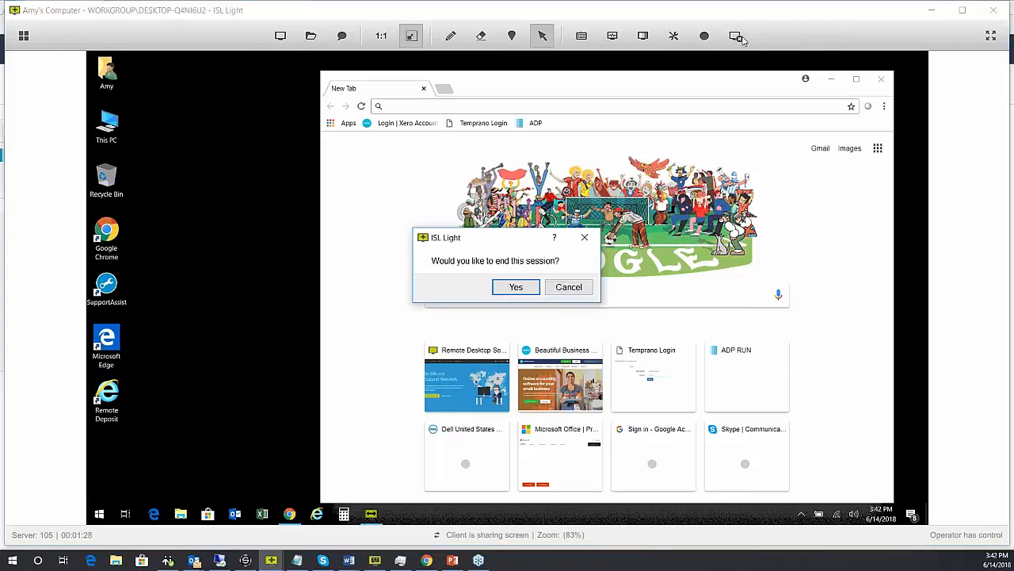
pyautogui.click(523, 283)
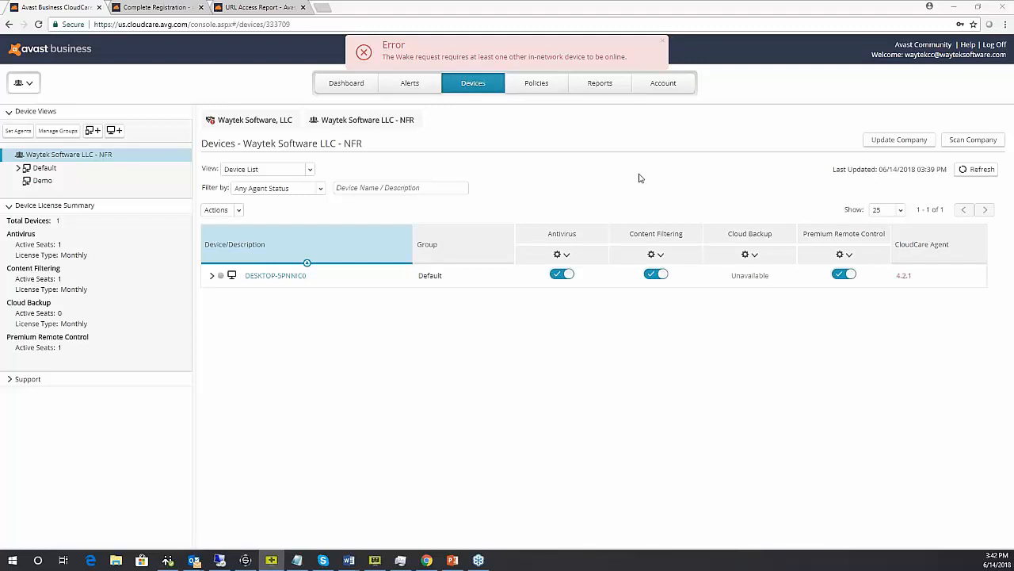
pyautogui.click(663, 41)
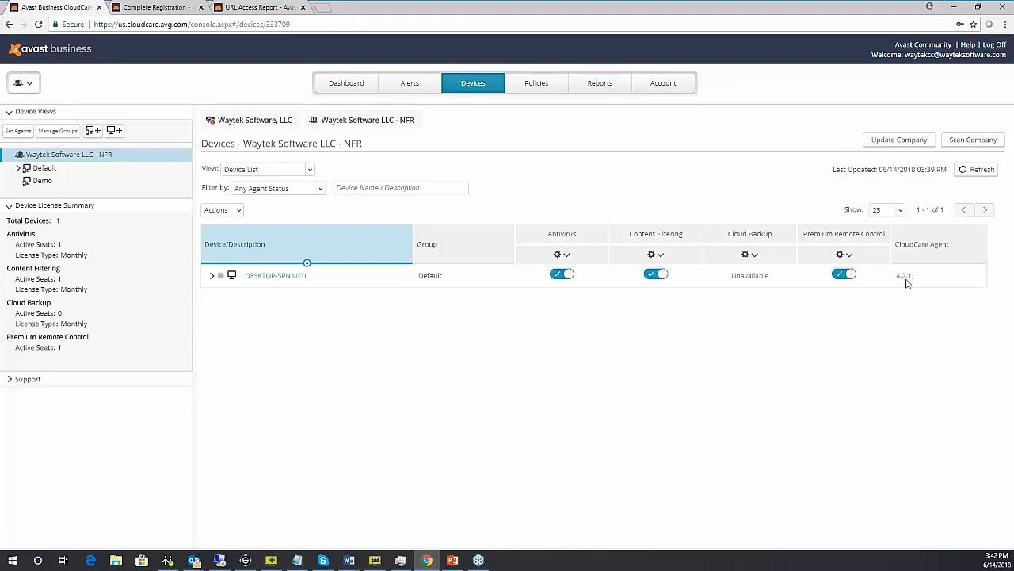
# Step: Start an update of the virus definitions and CloudCare components for Waytek Software LLC - NFR
pyautogui.click(901, 143)
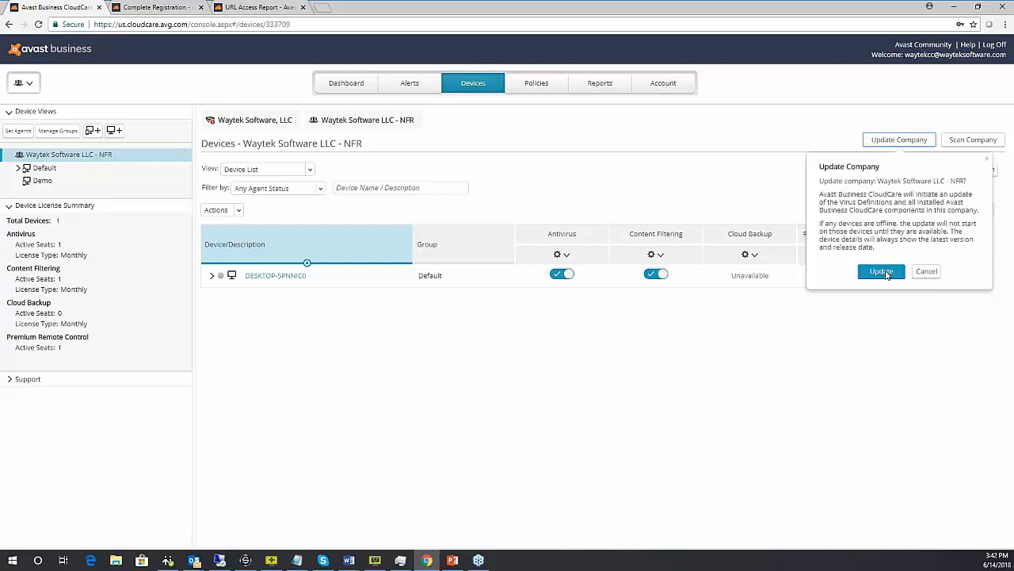
pyautogui.click(884, 272)
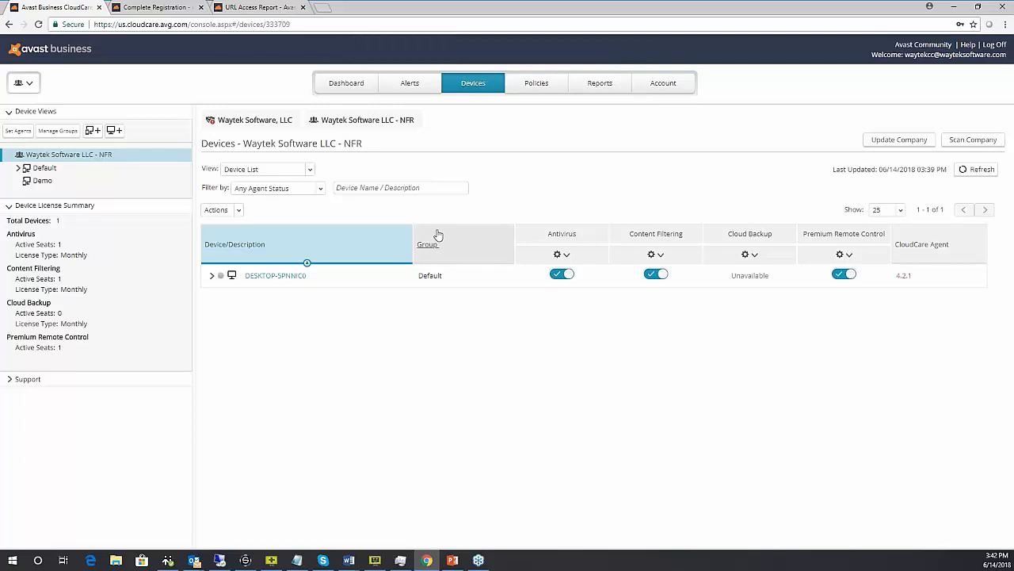
# Step: View the Demo group's devices, return to the company's device list, and open the details of DESKTOP-5PNNIC0
pyautogui.click(43, 182)
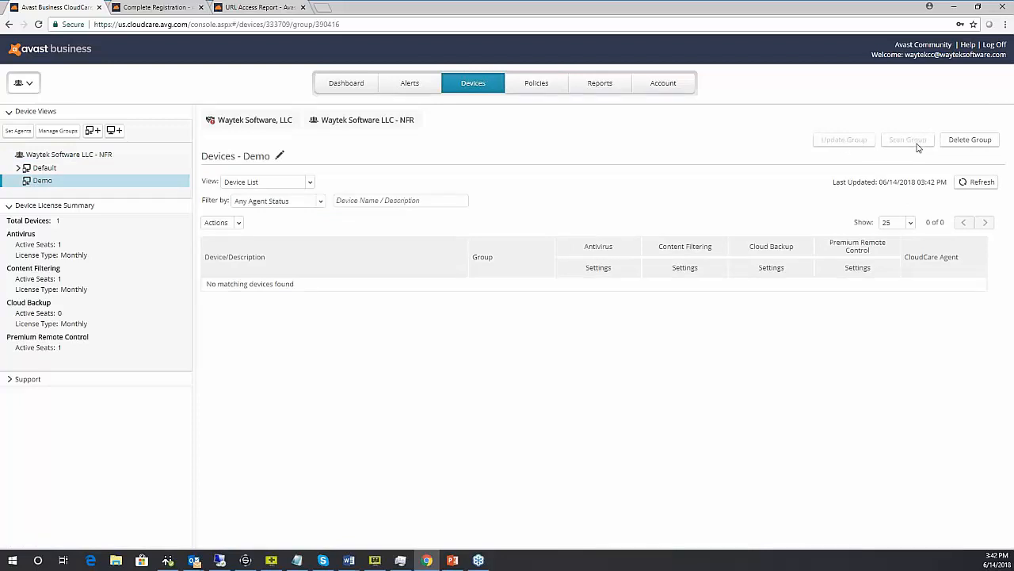
pyautogui.click(43, 156)
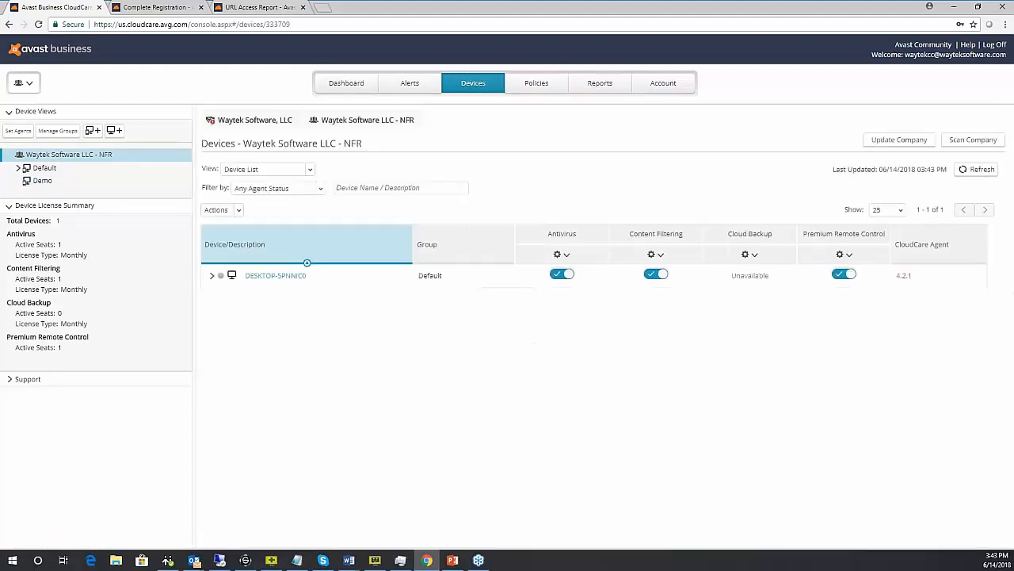
pyautogui.click(274, 277)
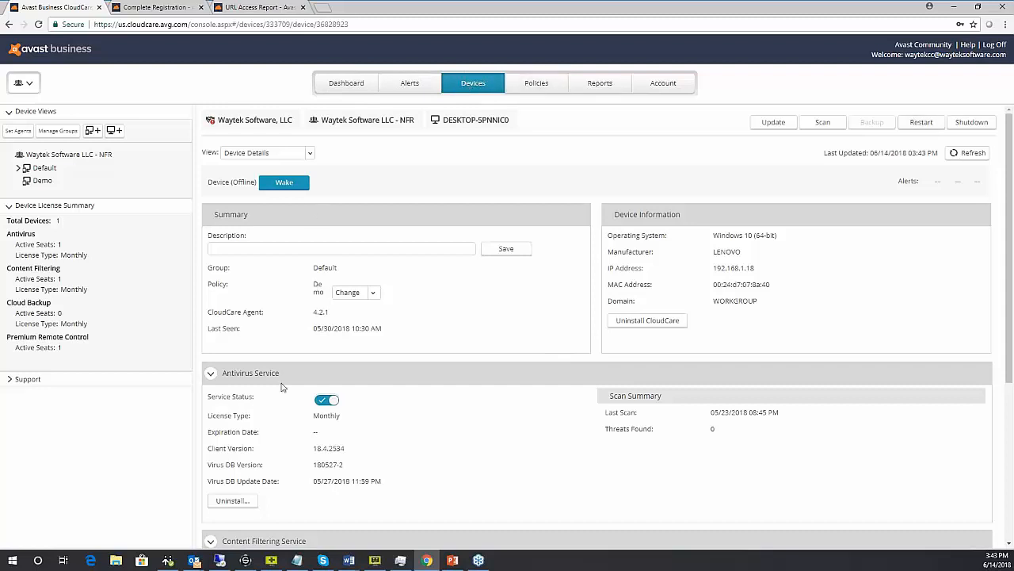
# Step: Return to the company's device list, check the DESKTOP-5PNNIC0 row's expanded details, and view the company's Virus Chest
pyautogui.click(48, 155)
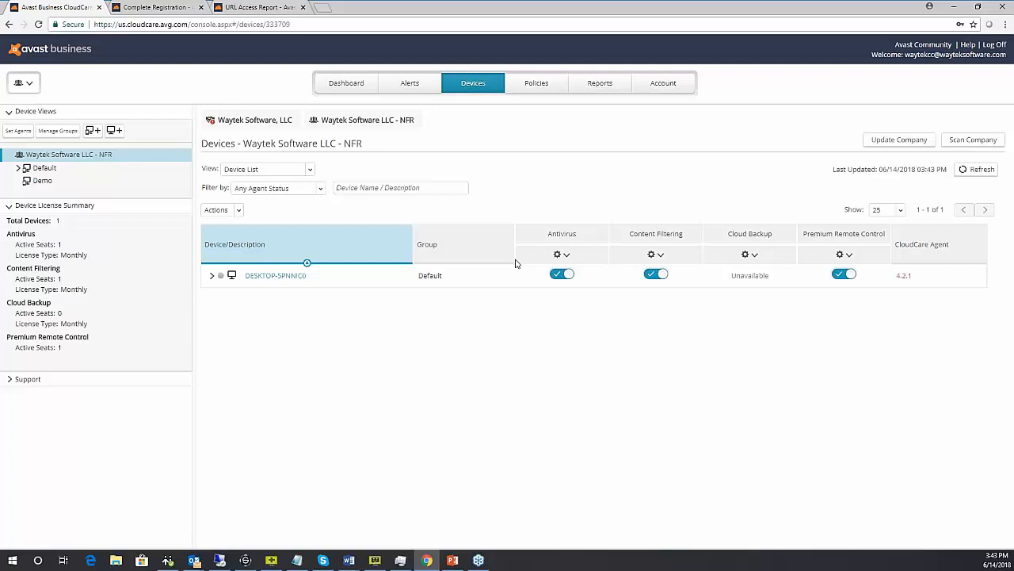
pyautogui.click(211, 279)
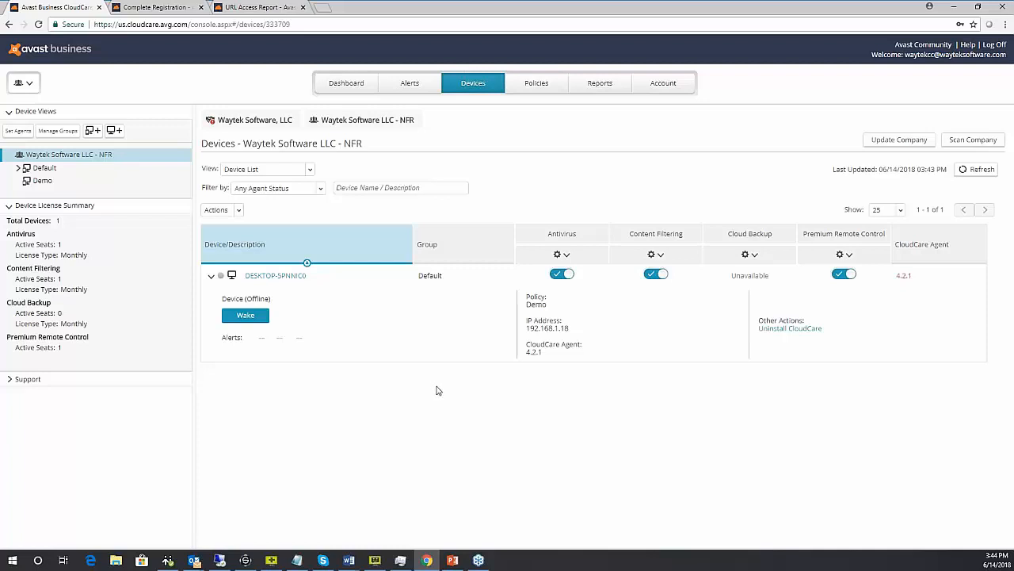
pyautogui.click(211, 281)
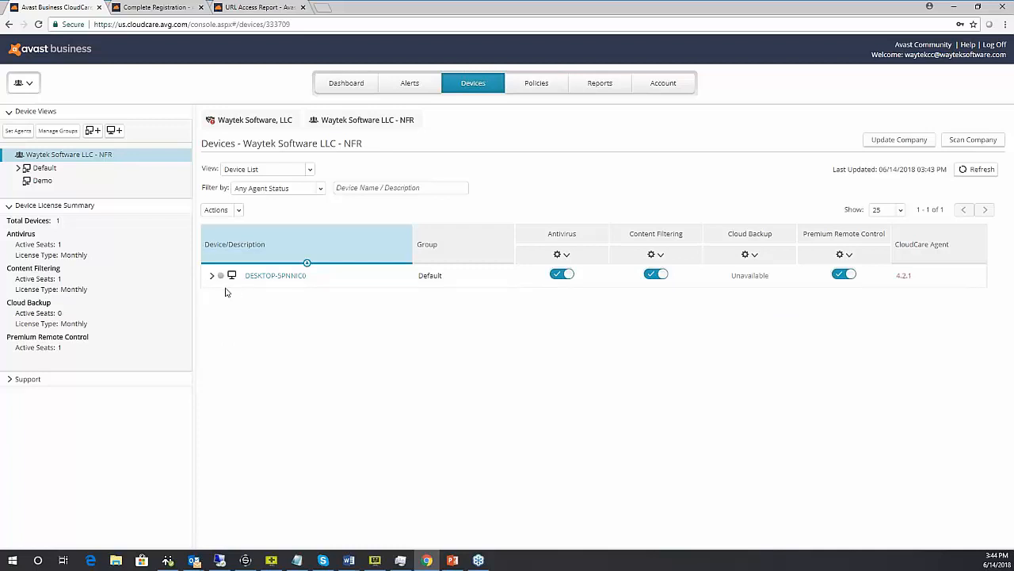
pyautogui.click(309, 170)
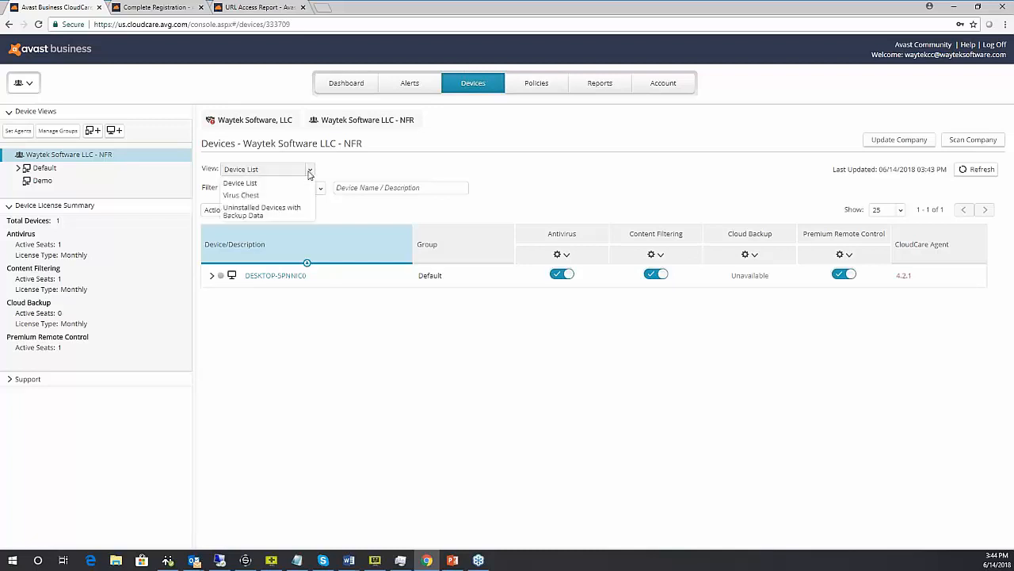
pyautogui.click(239, 196)
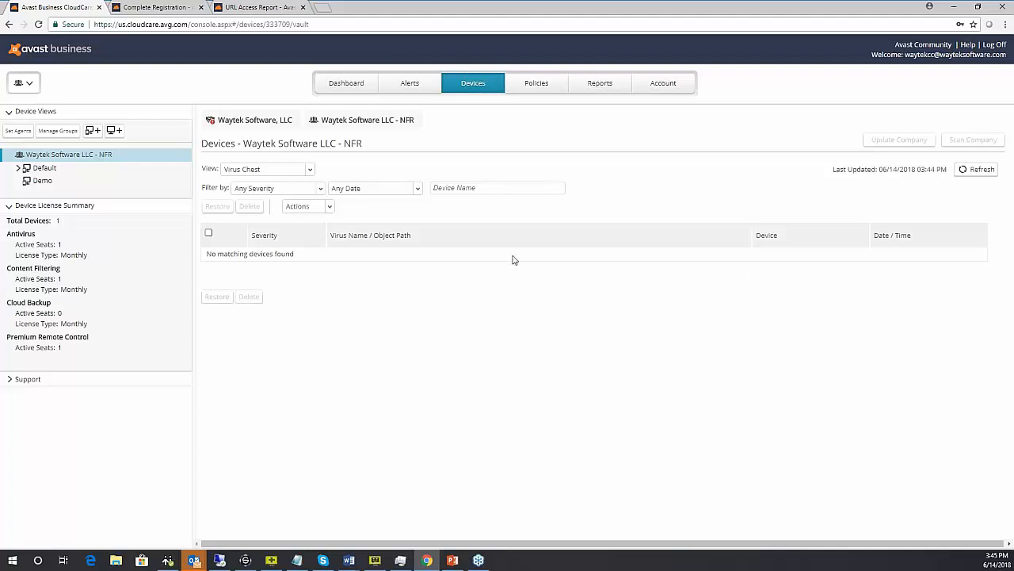
# Step: View the company's Default Policy and look through its available reports, report schedules and report settings
pyautogui.click(538, 85)
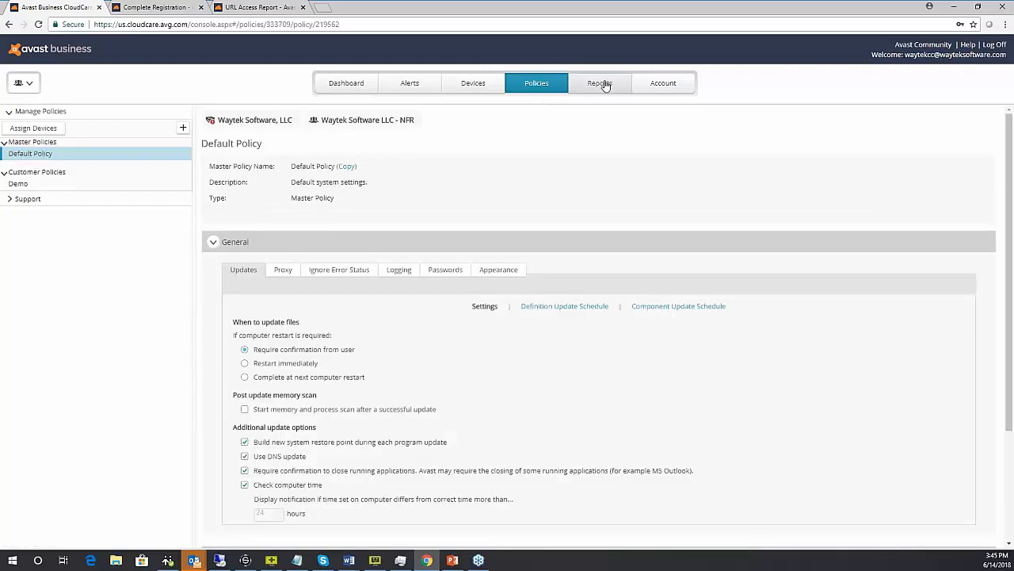
pyautogui.click(602, 84)
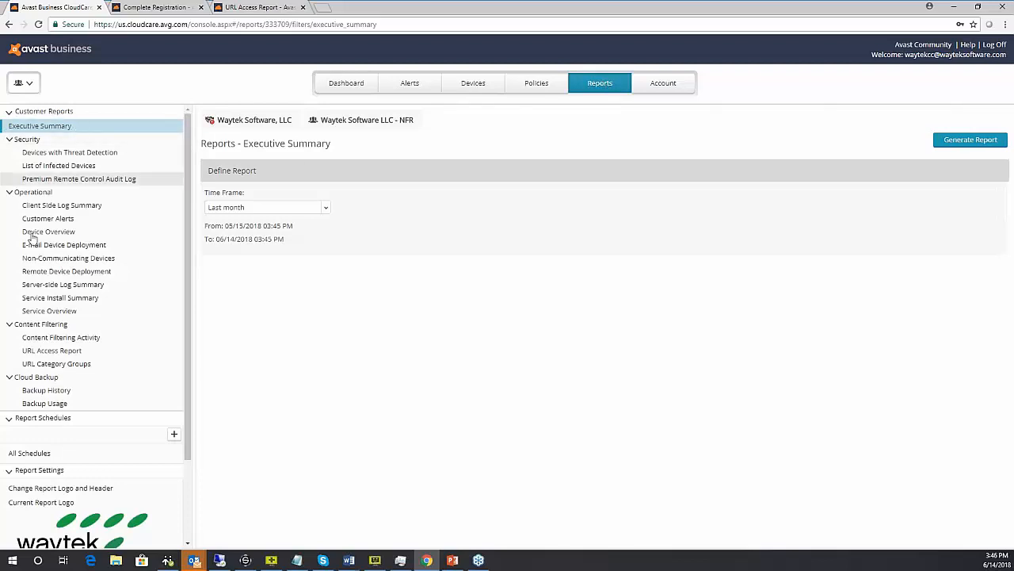
pyautogui.scroll(-1, 189, 205)
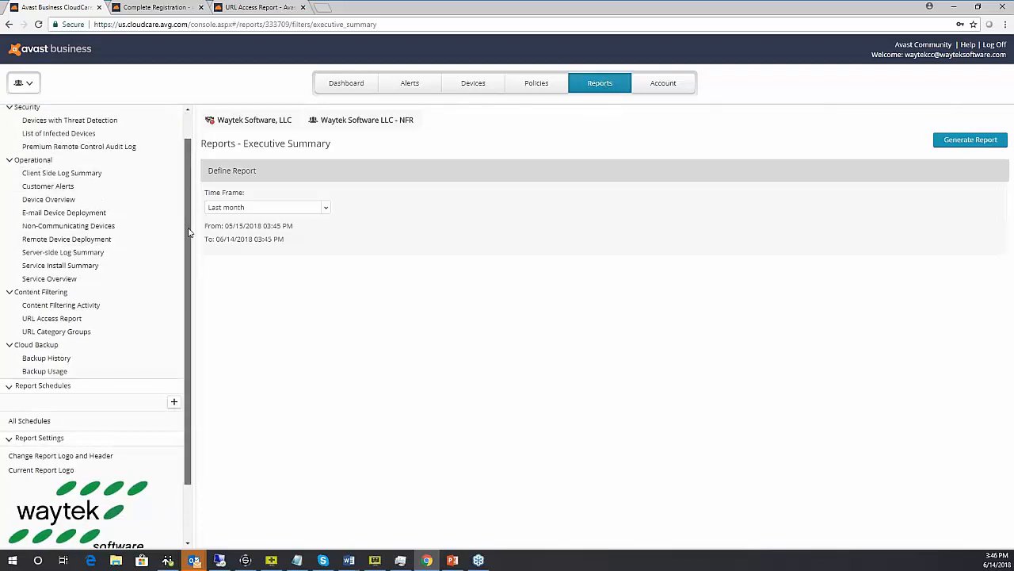
pyautogui.scroll(1, 190, 190)
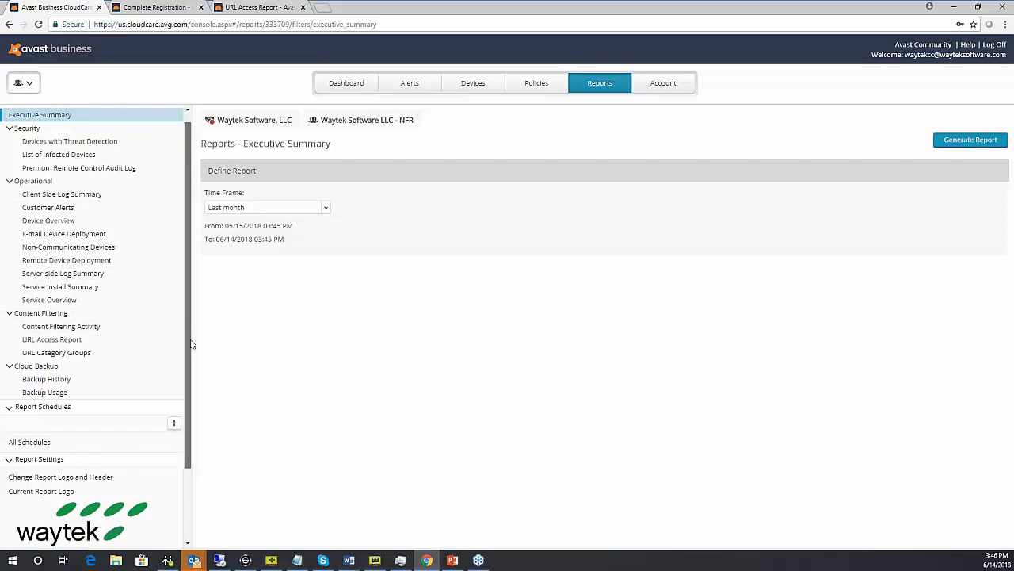
pyautogui.scroll(-3, 190, 337)
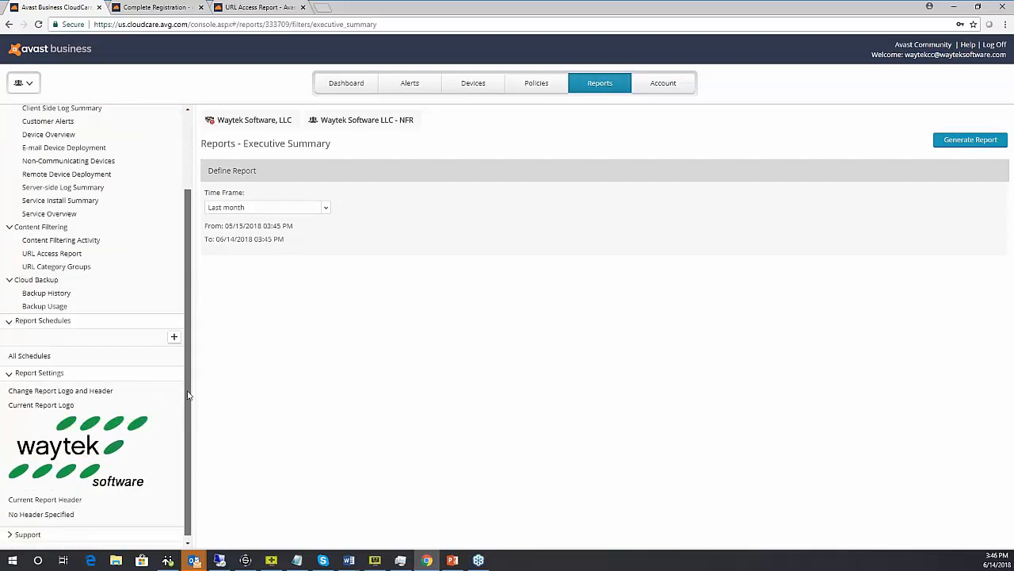
# Step: Draft a new report schedule for an Alert Summary of all Waytek Software LLC - NFR devices with the Last week time frame
pyautogui.click(175, 339)
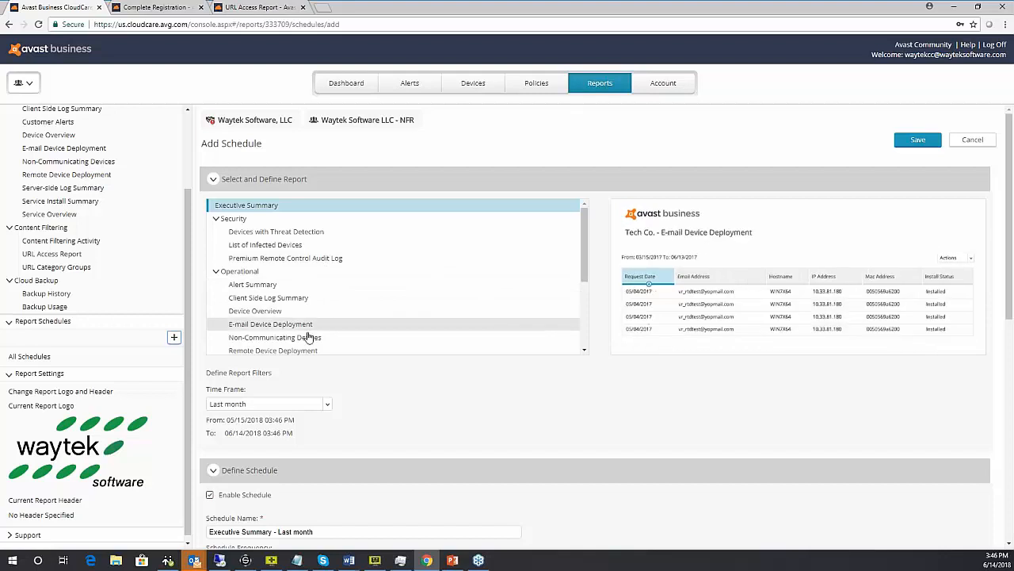
pyautogui.click(270, 284)
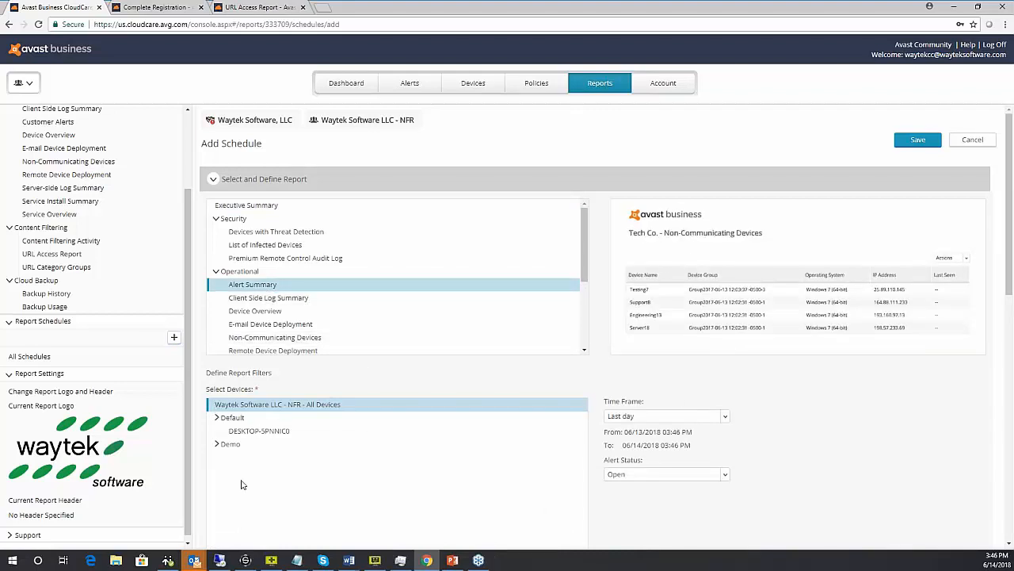
pyautogui.scroll(-1, 772, 432)
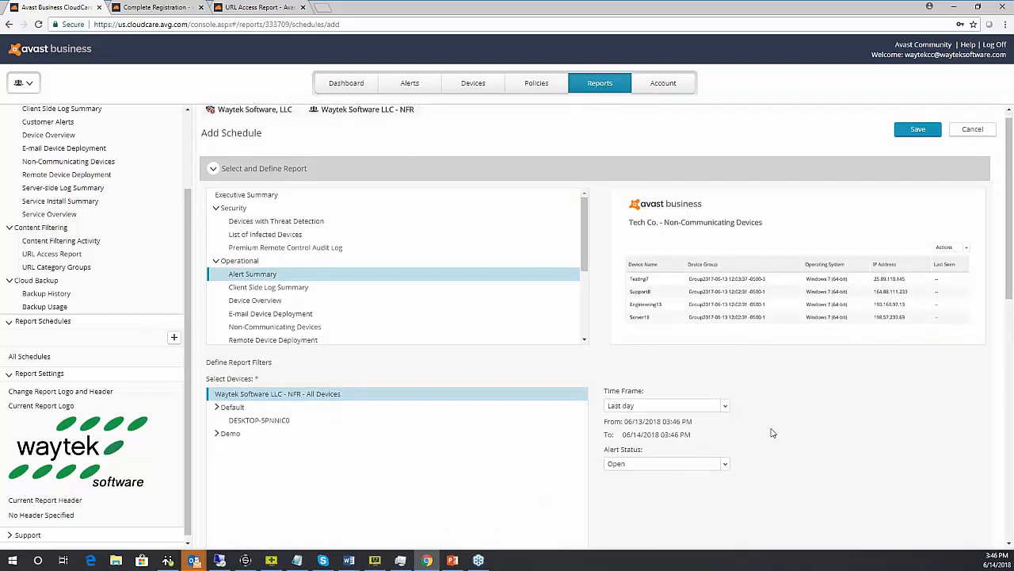
pyautogui.scroll(-2, 772, 433)
pyautogui.click(659, 258)
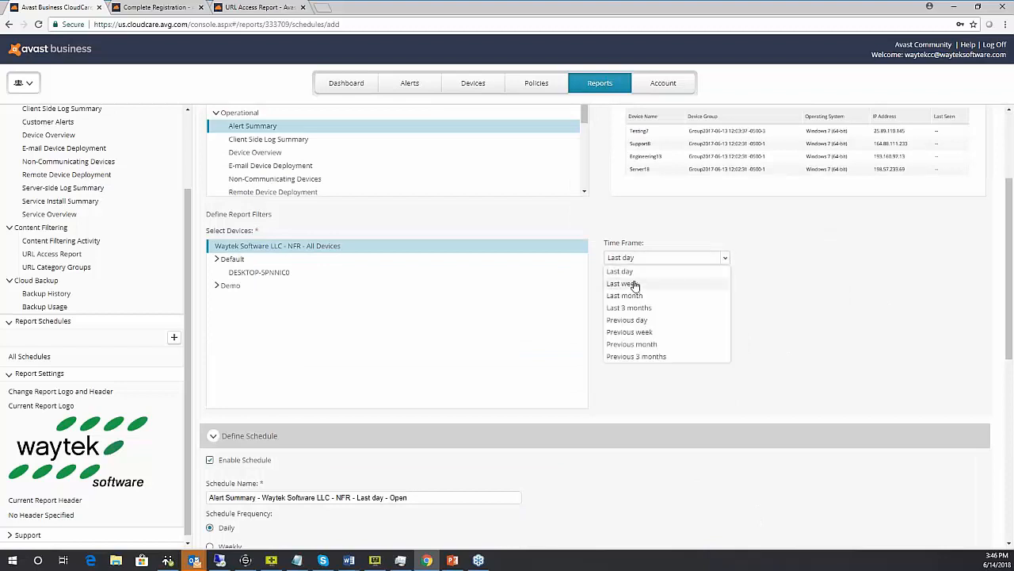
pyautogui.click(634, 283)
# Step: Set the draft schedule to recur weekly on Monday, and discard it after reviewing the date and recipient options
pyautogui.scroll(-2, 571, 396)
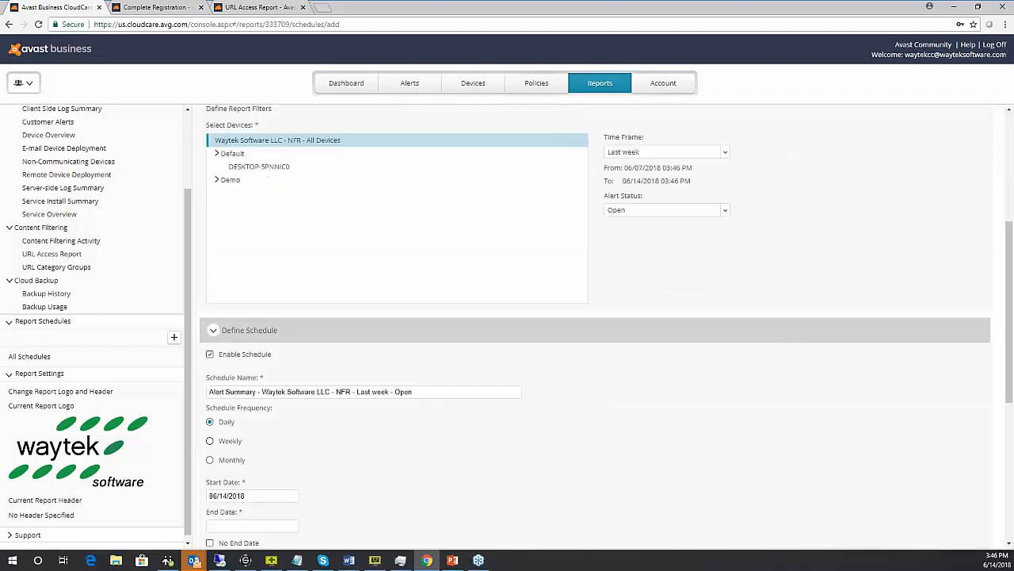
pyautogui.click(210, 440)
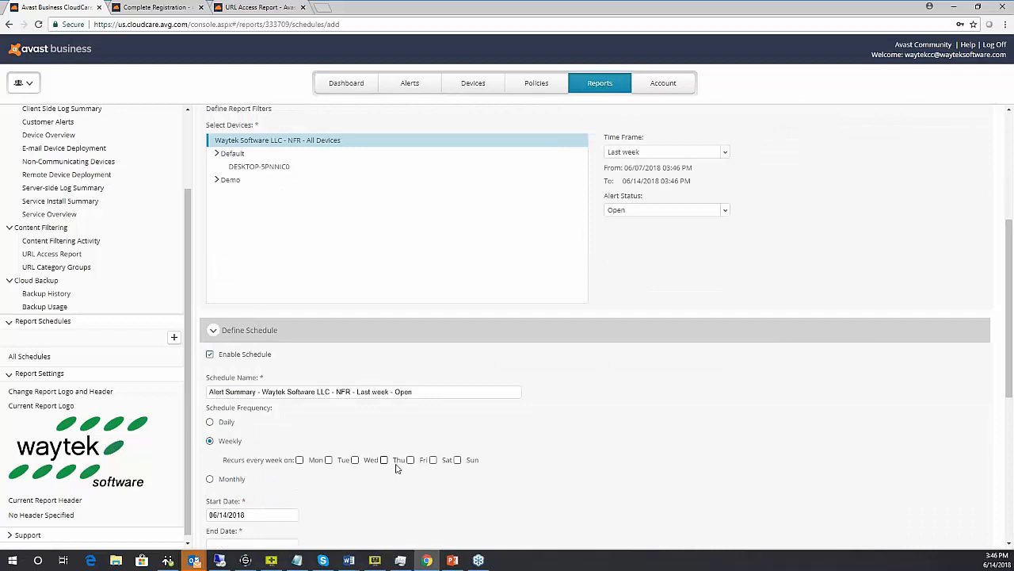
pyautogui.click(300, 461)
pyautogui.scroll(-2, 512, 464)
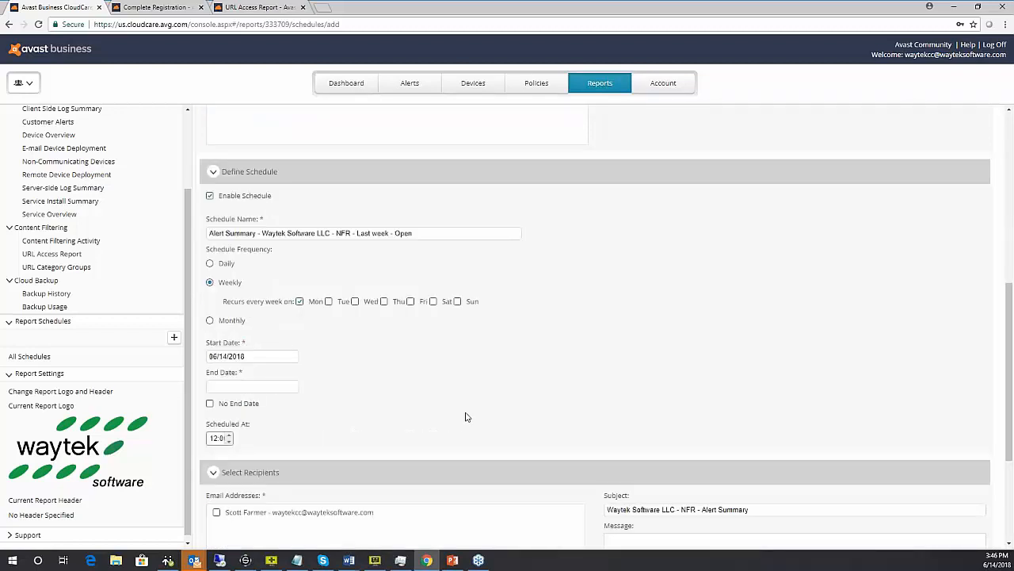
pyautogui.scroll(-2, 467, 417)
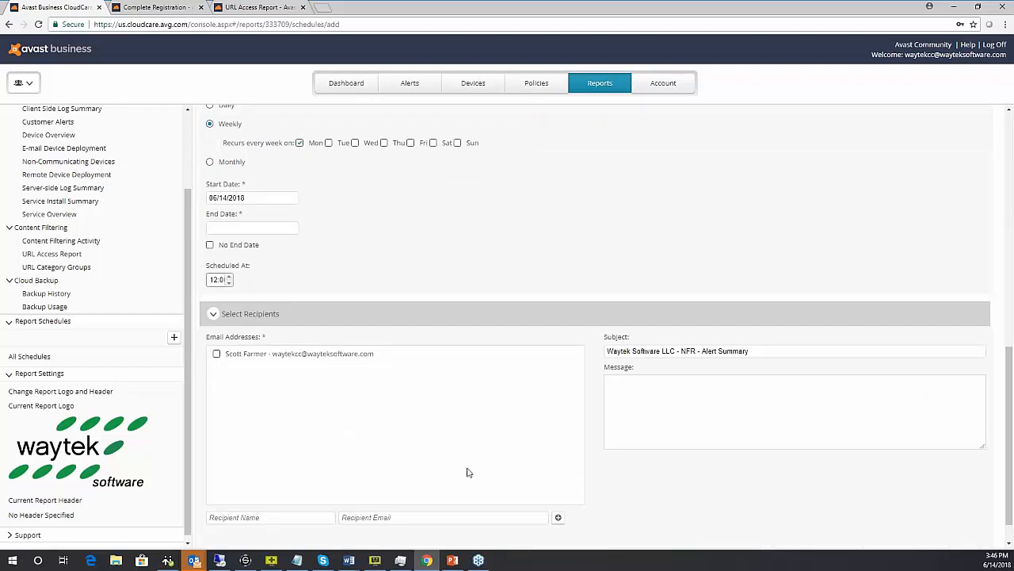
pyautogui.scroll(-1, 484, 412)
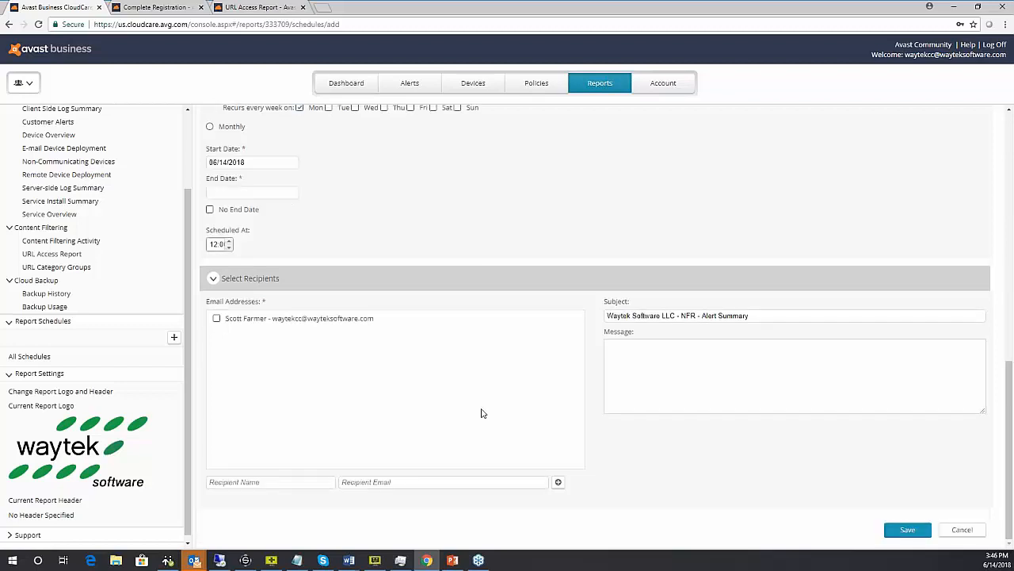
pyautogui.click(976, 530)
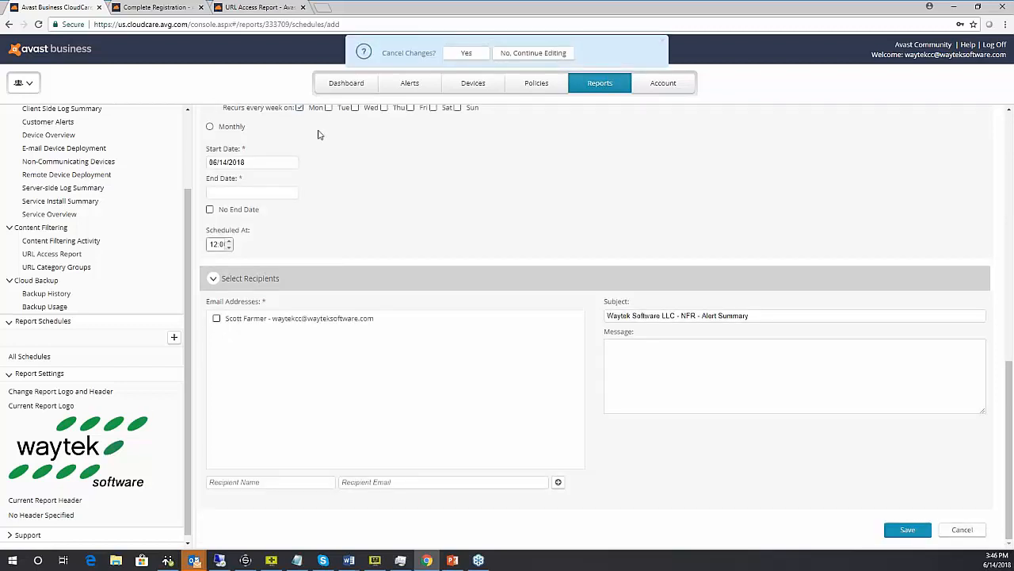
pyautogui.click(465, 53)
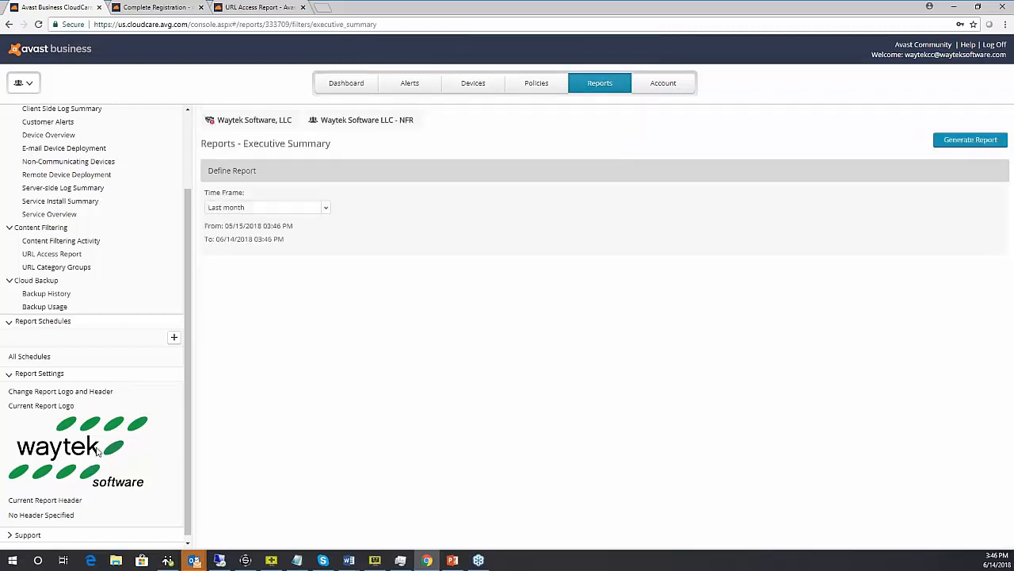
# Step: Open the company's account services and examine the prepaid license choices for the Antivirus service without ordering any
pyautogui.scroll(-1, 114, 506)
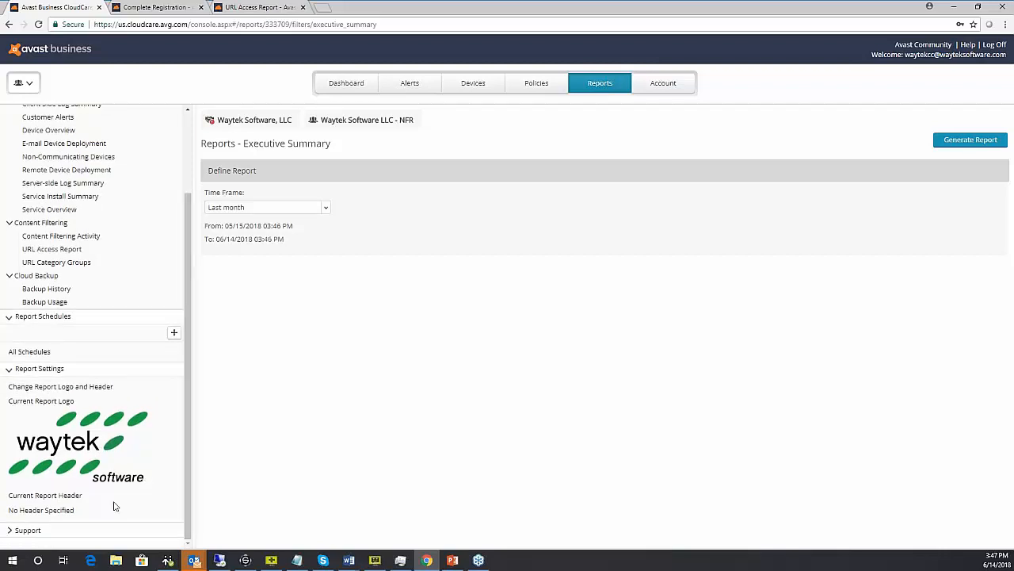
pyautogui.click(680, 84)
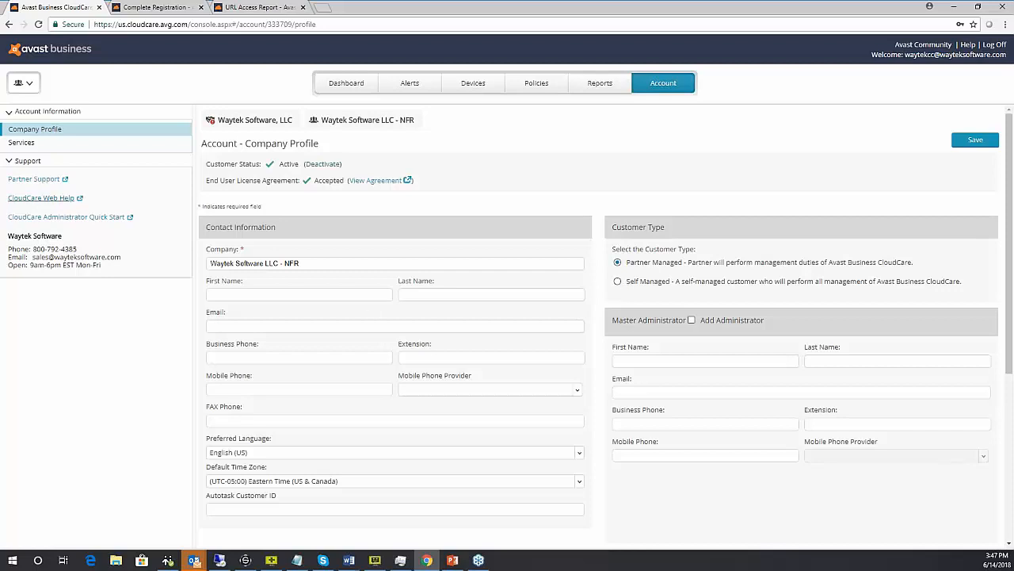
pyautogui.click(21, 143)
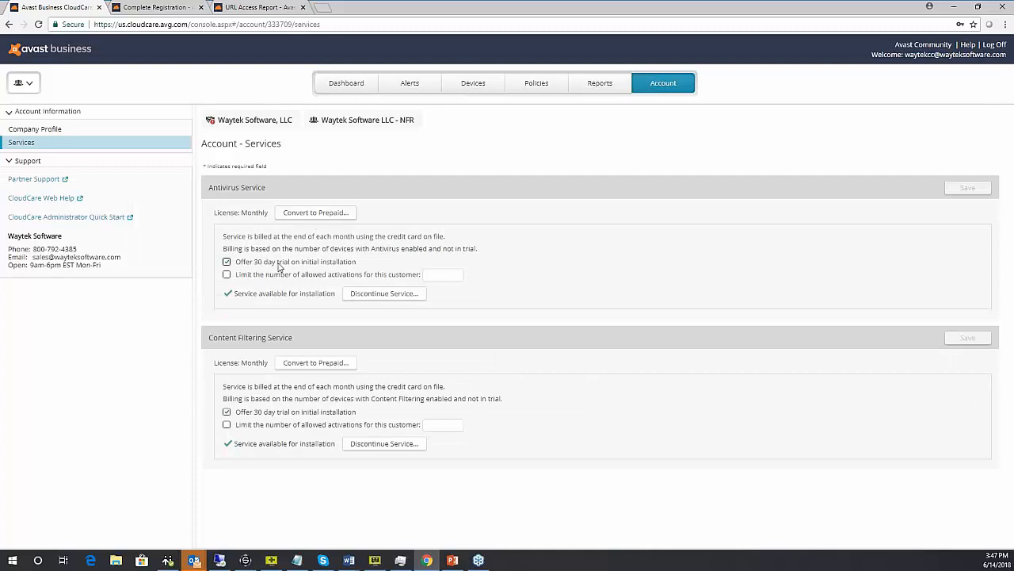
pyautogui.click(305, 214)
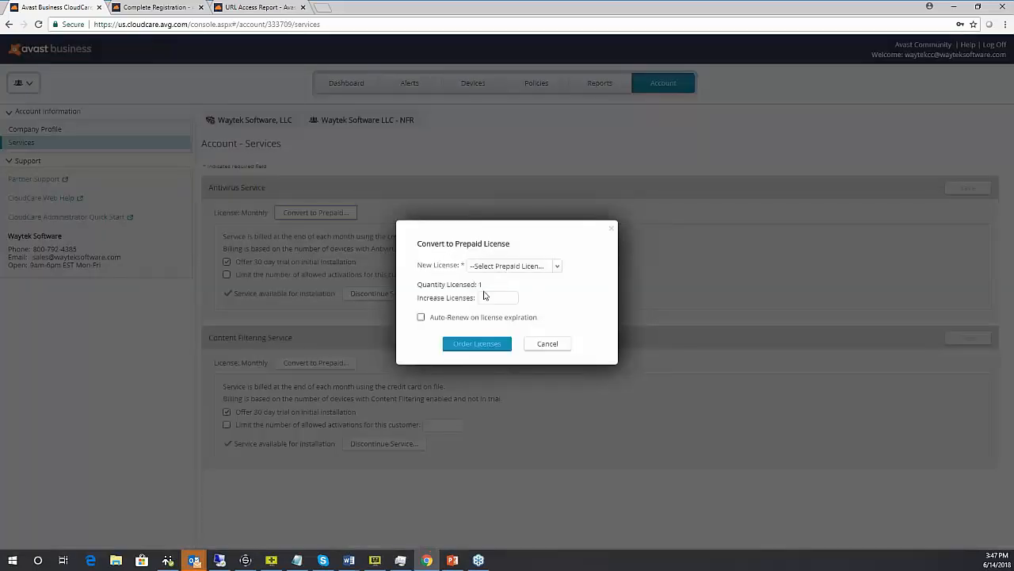
pyautogui.click(536, 269)
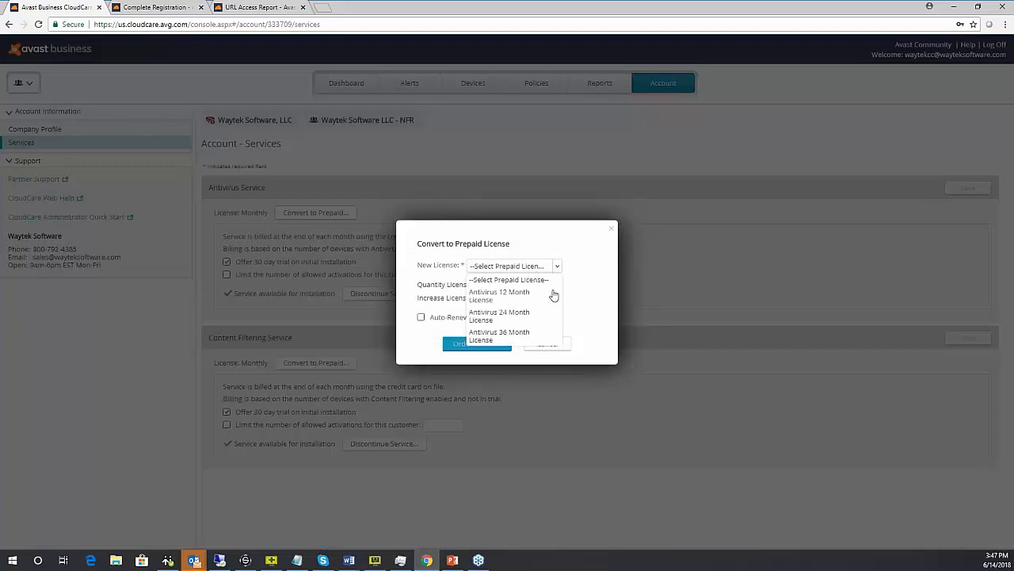
pyautogui.click(611, 228)
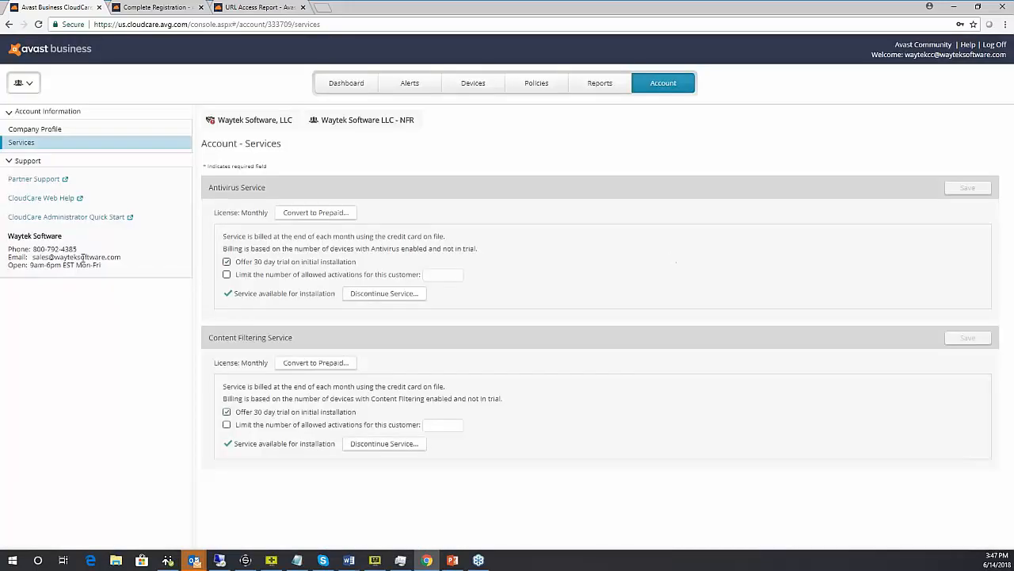
# Step: Deactivate the customer Waytek Software LLC - NFR from its company profile and activate it again
pyautogui.click(37, 129)
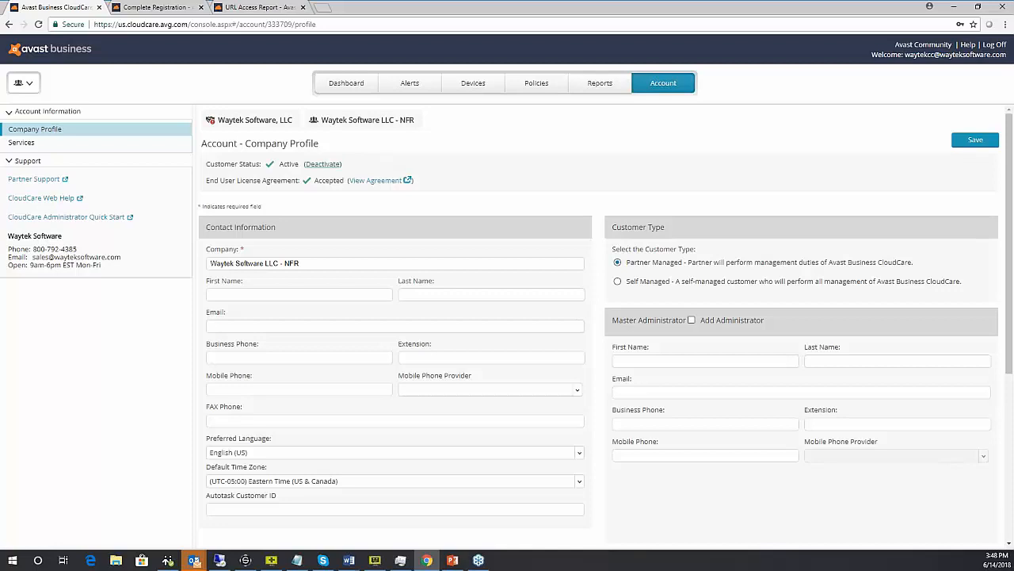
pyautogui.click(328, 167)
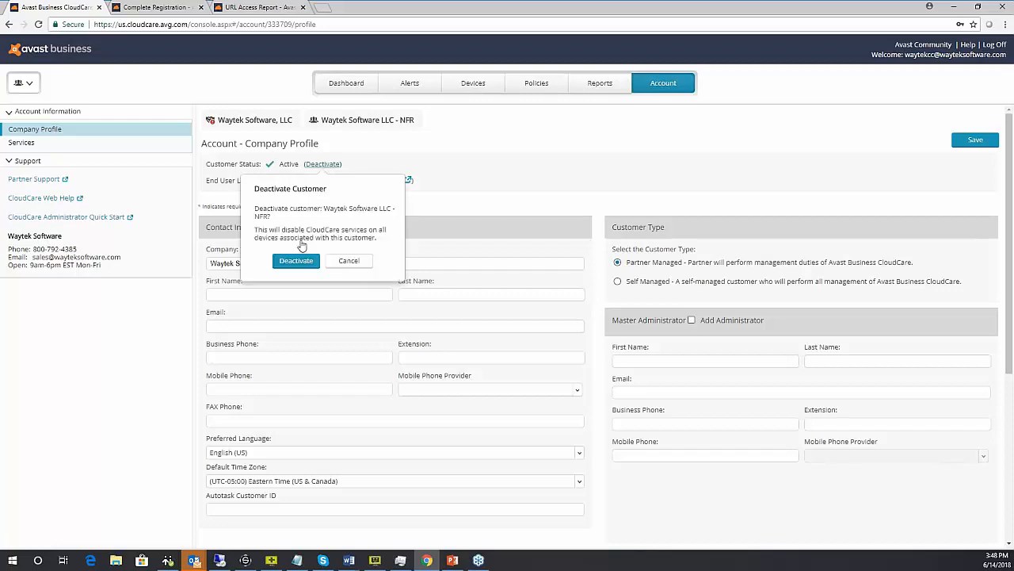
pyautogui.click(298, 258)
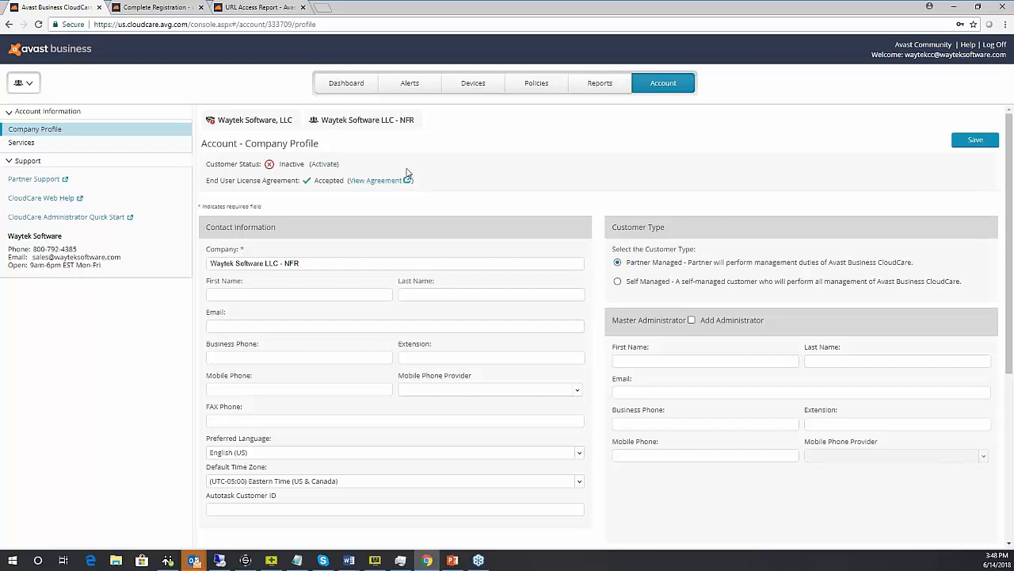
pyautogui.click(324, 164)
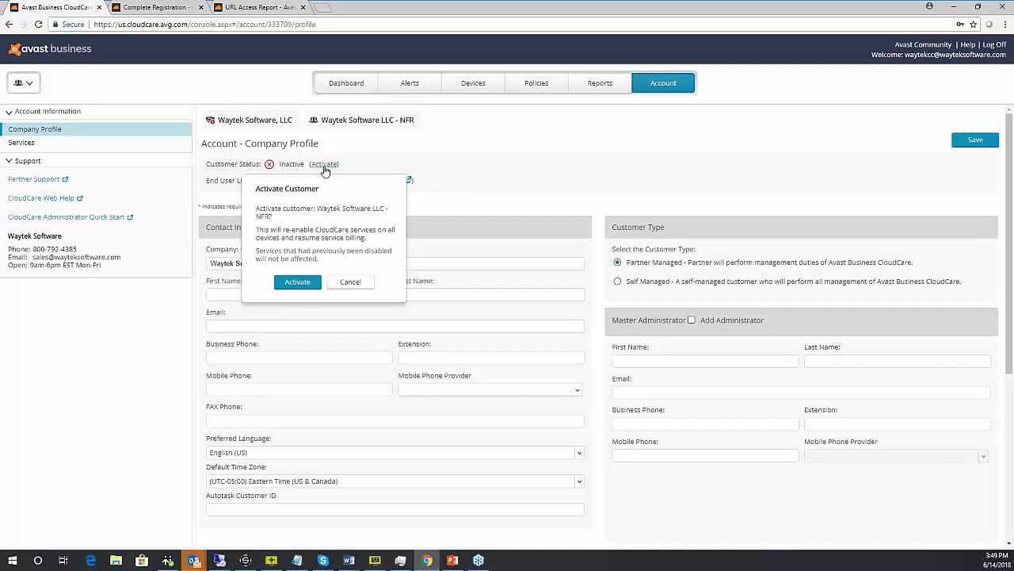
pyautogui.click(292, 287)
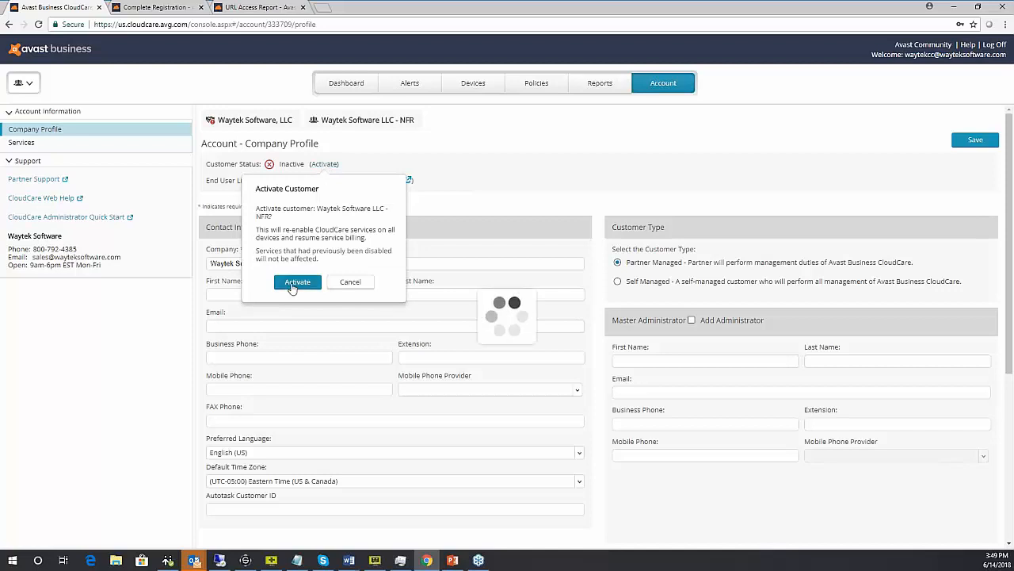